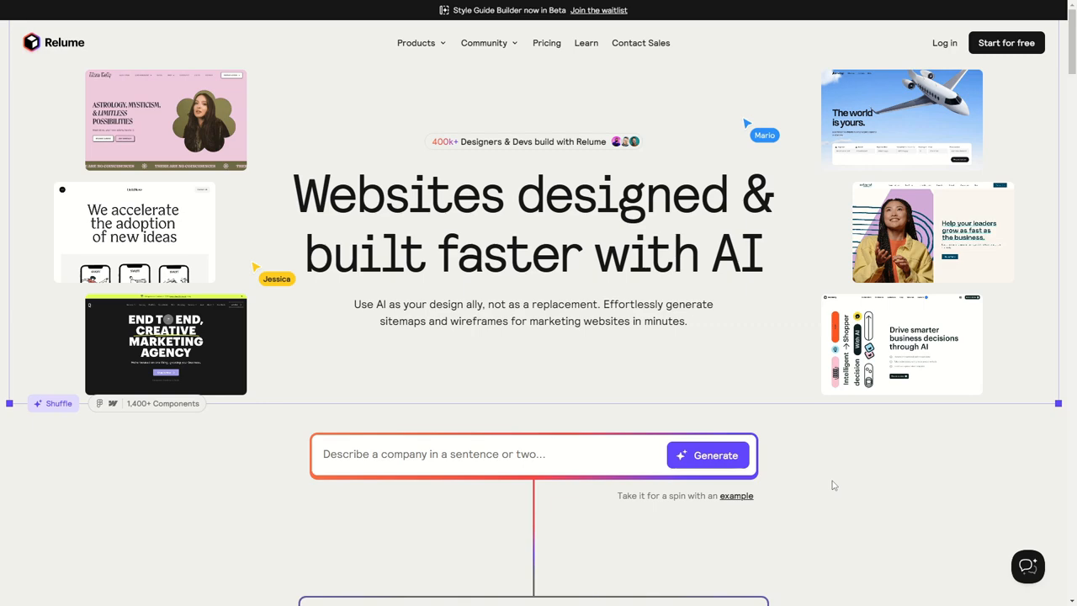
# Look through the Relume homepage, including its sitemap, wireframe and style guide feature sections
pyautogui.scroll(-5, 813, 412)
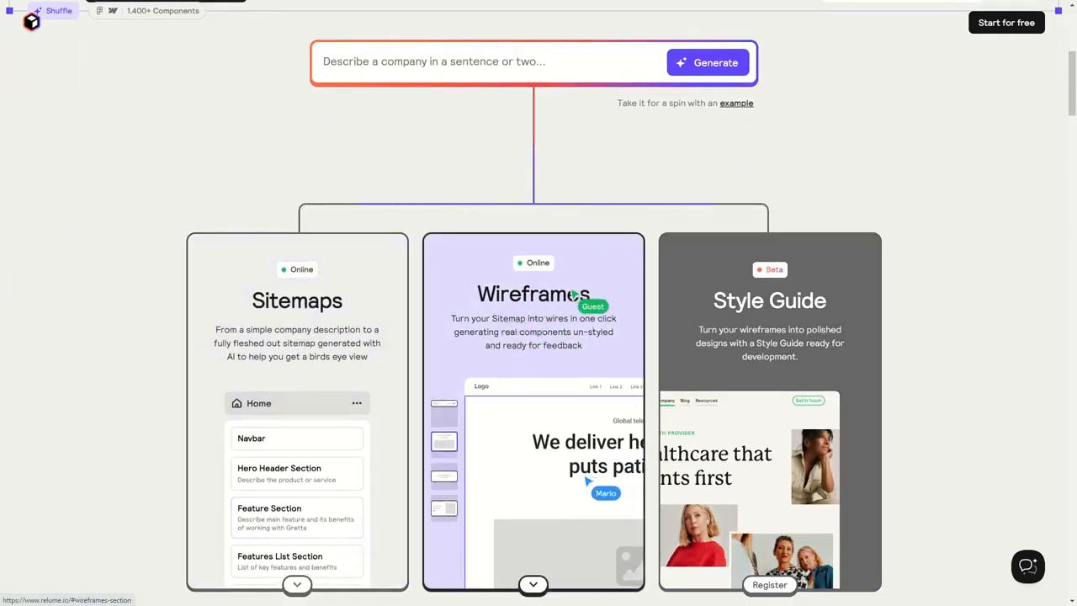
pyautogui.scroll(-2, 975, 313)
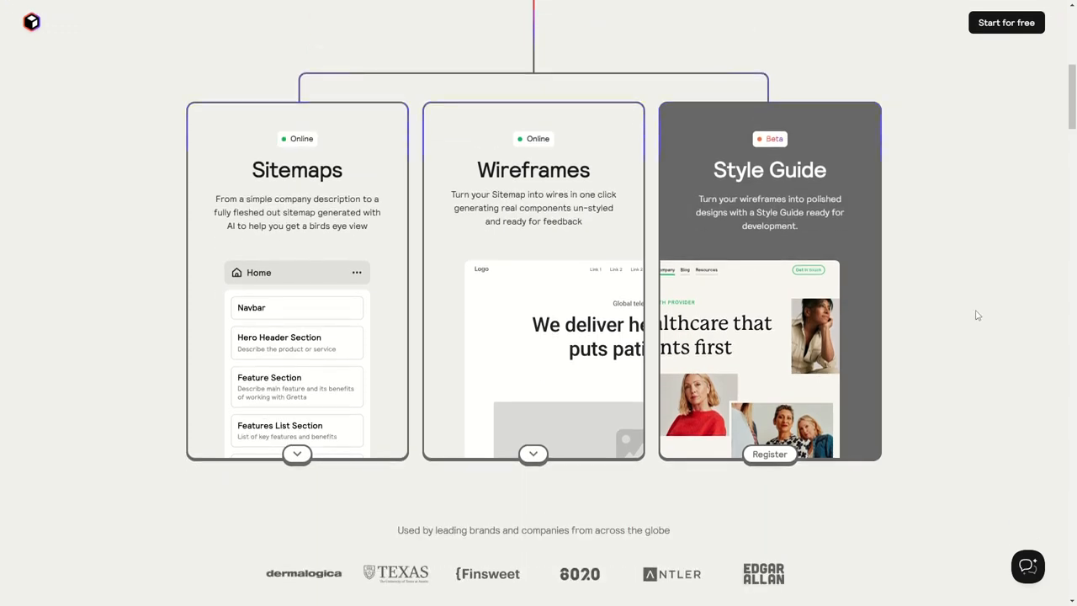
pyautogui.scroll(5, 538, 303)
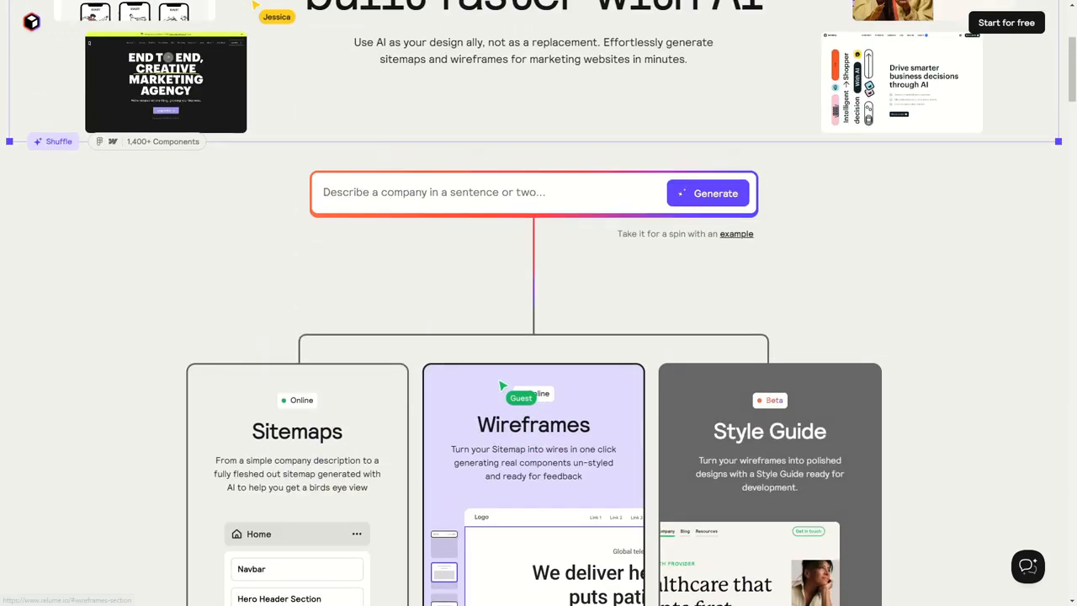
pyautogui.scroll(-3, 539, 303)
pyautogui.scroll(-7, 397, 319)
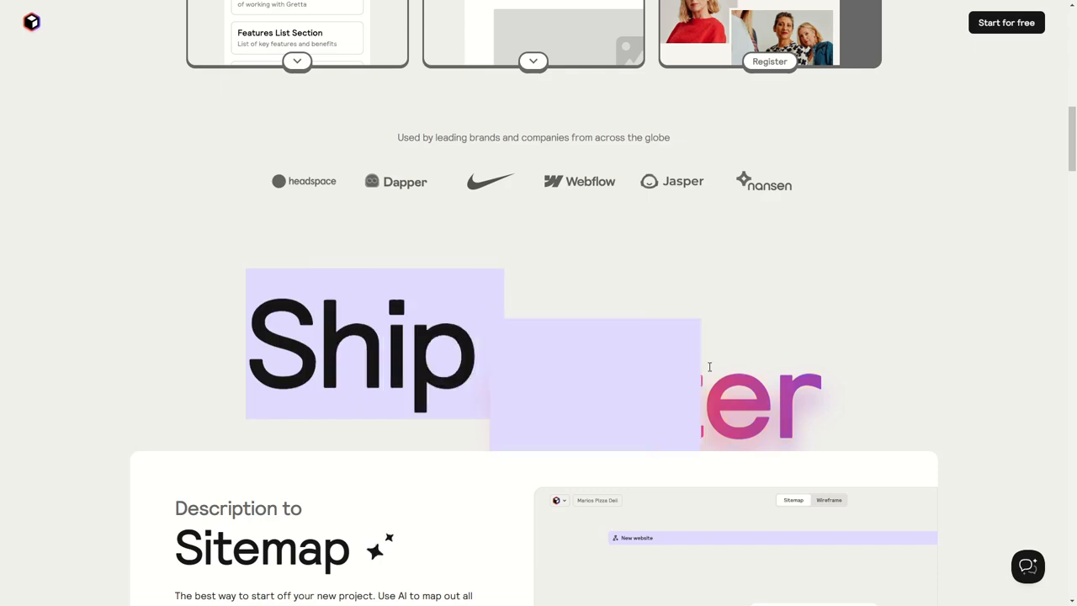
pyautogui.scroll(-2, 497, 240)
pyautogui.scroll(-4, 497, 239)
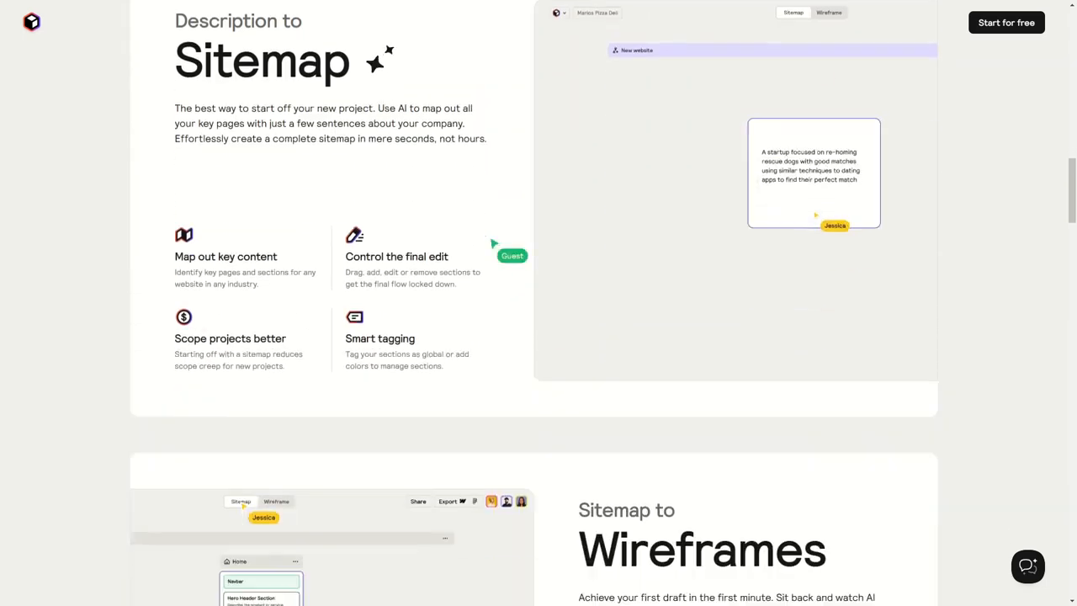
pyautogui.scroll(15, 497, 238)
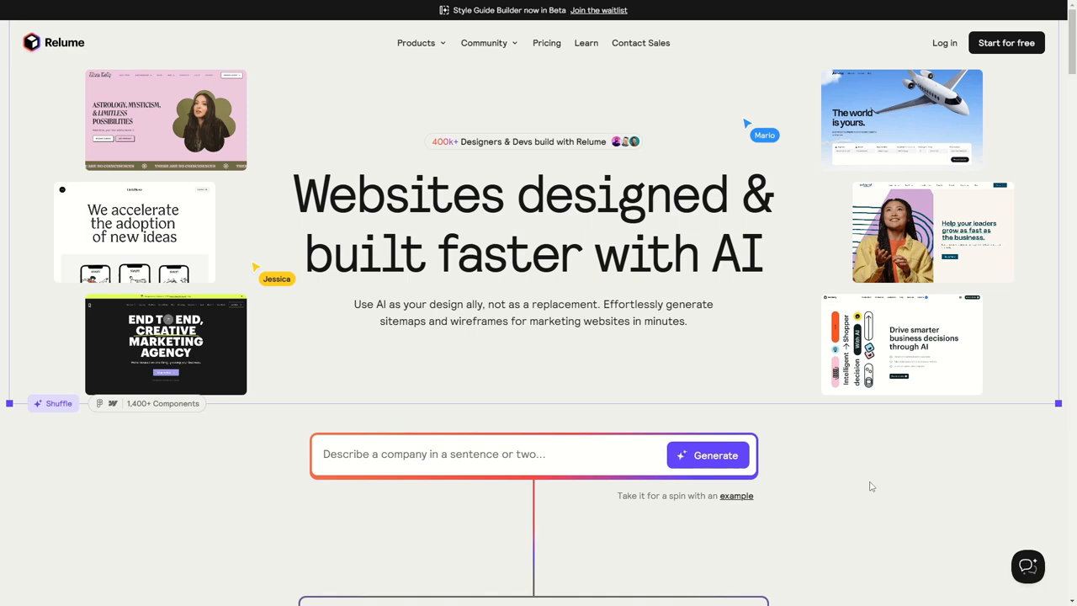
# Generate a sitemap from the example company prompt and examine its Home sections and child pages
pyautogui.click(736, 497)
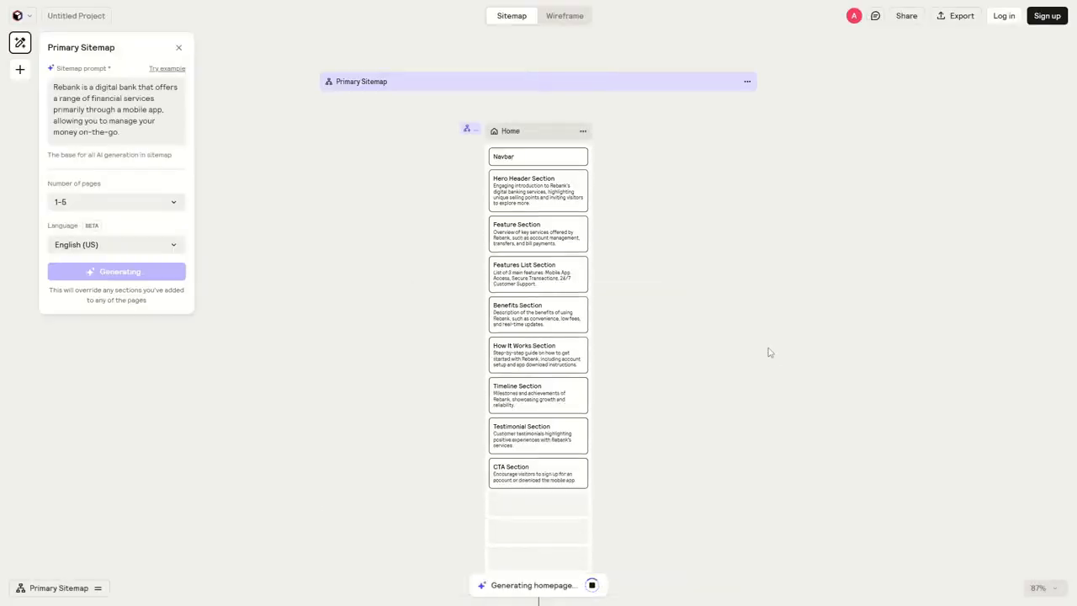
pyautogui.moveTo(710, 363); pyautogui.dragTo(724, 200)
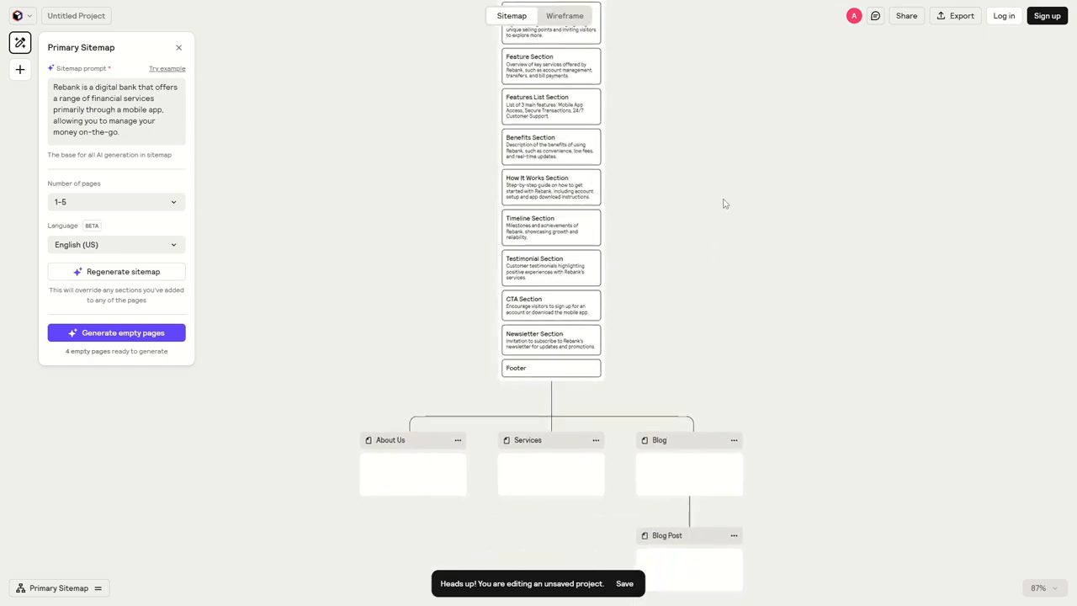
pyautogui.moveTo(738, 362); pyautogui.dragTo(743, 264)
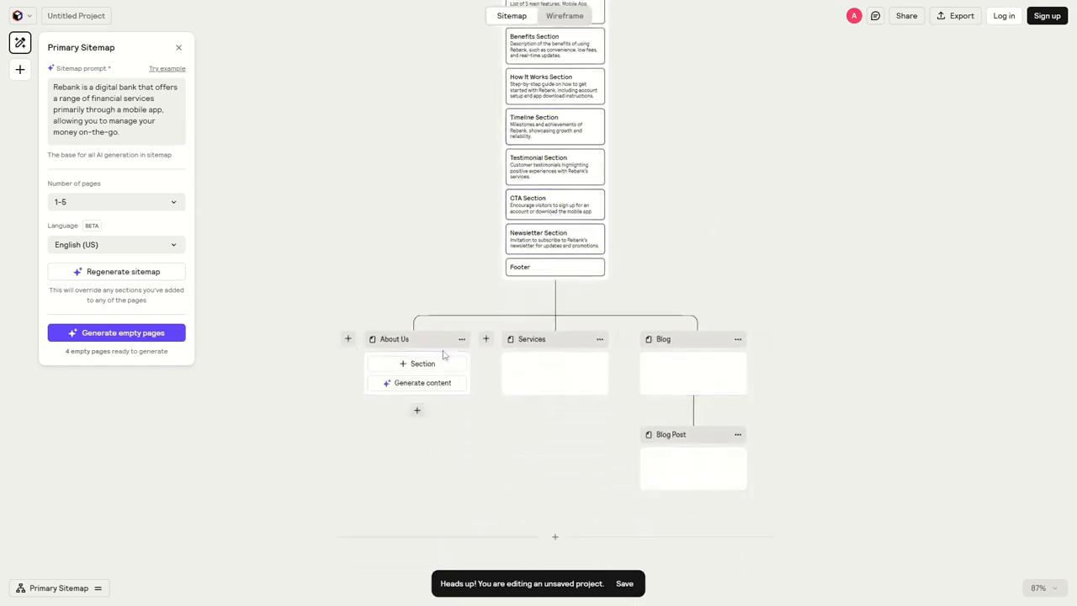
pyautogui.moveTo(704, 164); pyautogui.dragTo(698, 410)
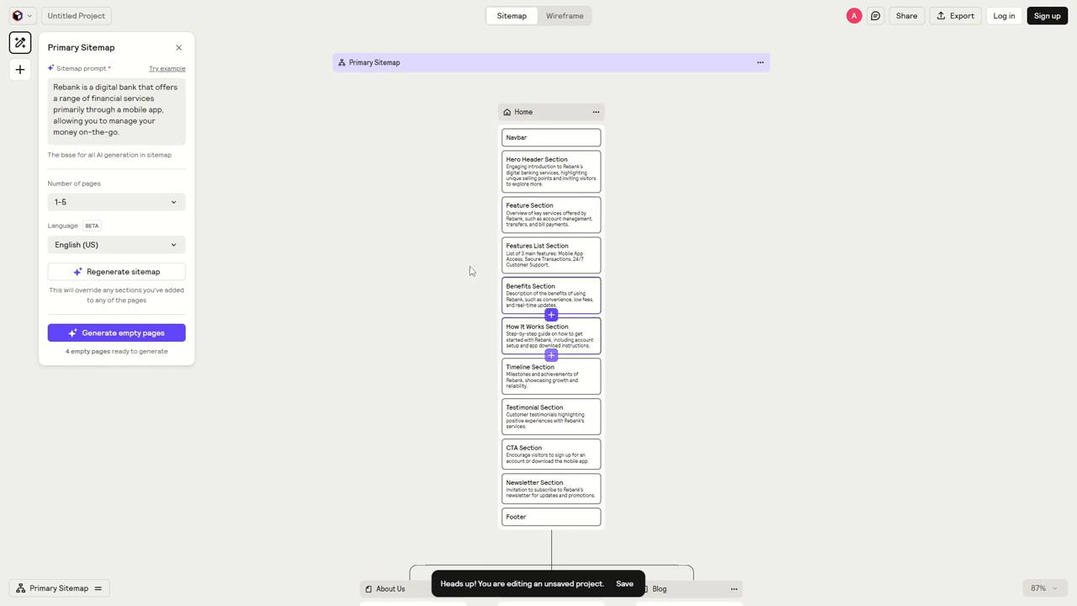
pyautogui.moveTo(429, 310); pyautogui.dragTo(424, 172)
pyautogui.moveTo(455, 328); pyautogui.dragTo(454, 213)
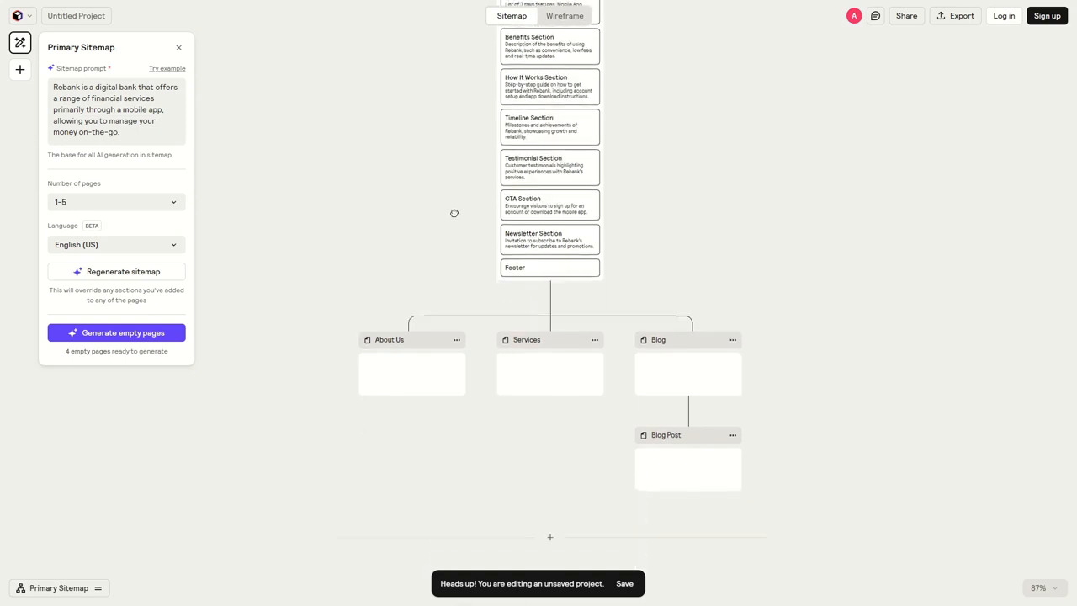
pyautogui.scroll(3, 451, 161)
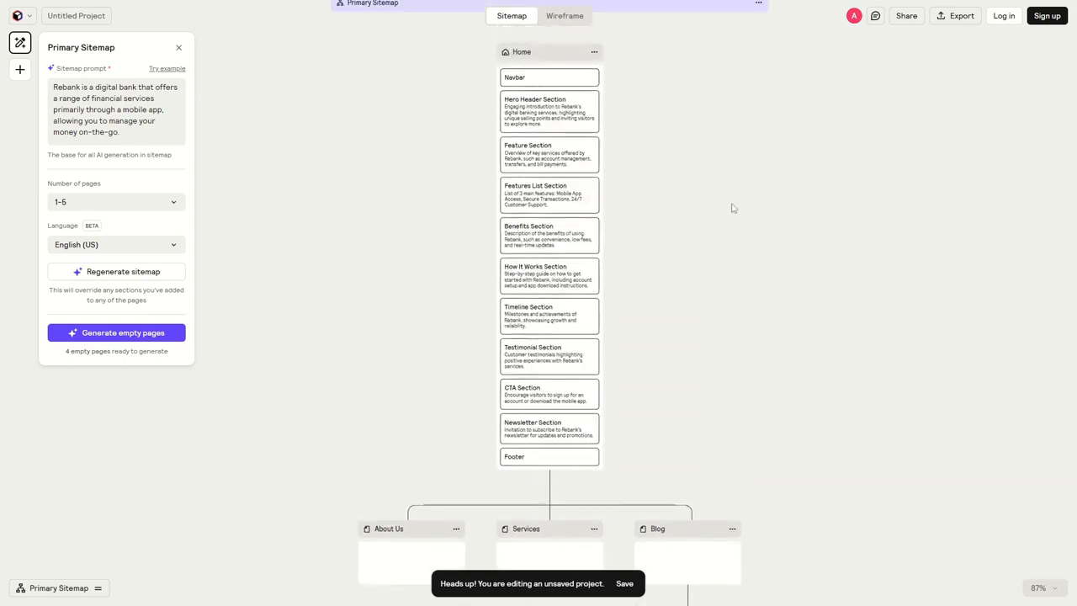
pyautogui.scroll(2, 719, 206)
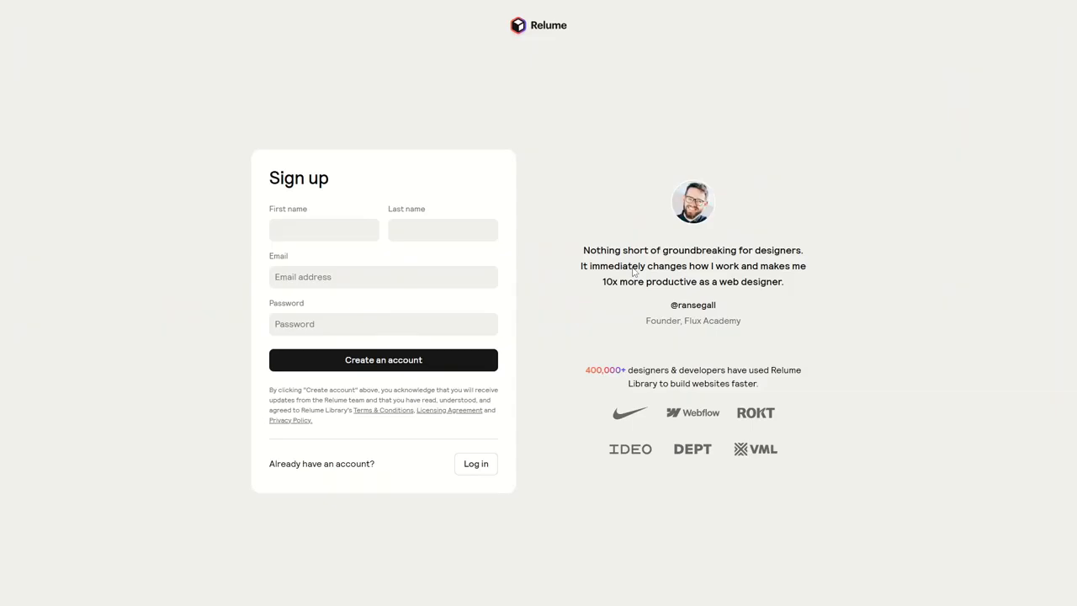
# Enter the account holder's first and last name in the Relume sign-up form
pyautogui.press('Tab')
pyautogui.press('Tab')
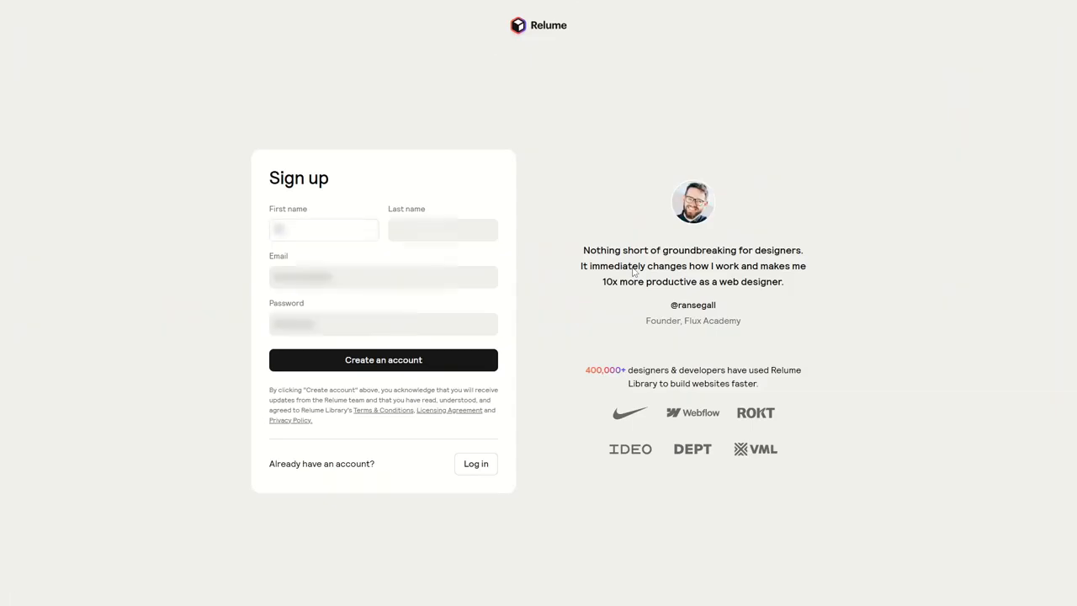
# Enter the e-mail address and account password, create the account, and decline saving the password in the browser
pyautogui.press('Tab')
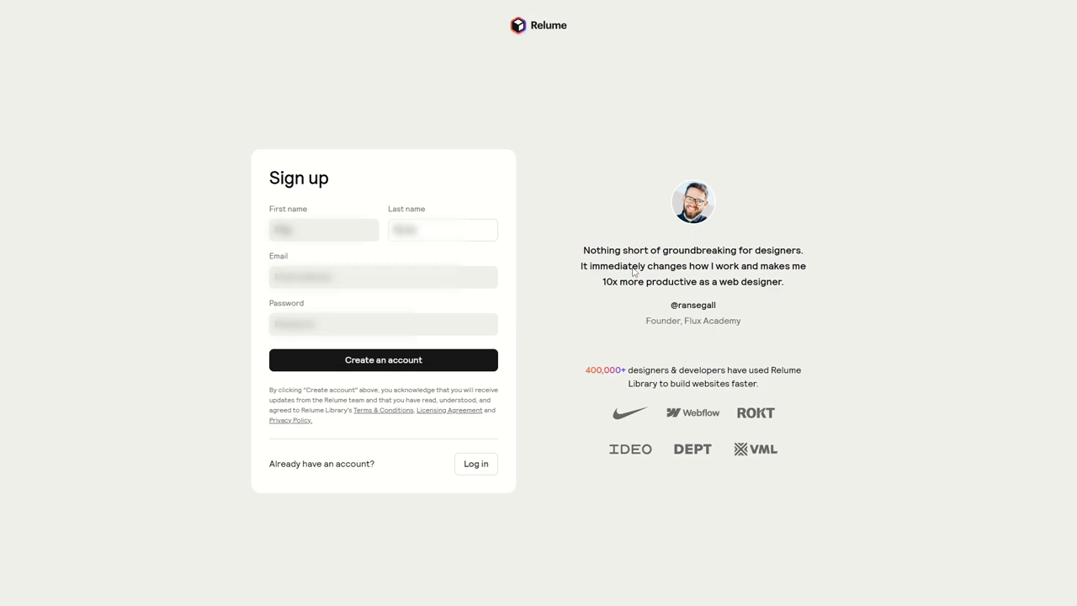
pyautogui.press('Tab')
pyautogui.write('•••••••••••••••••••••••••••')
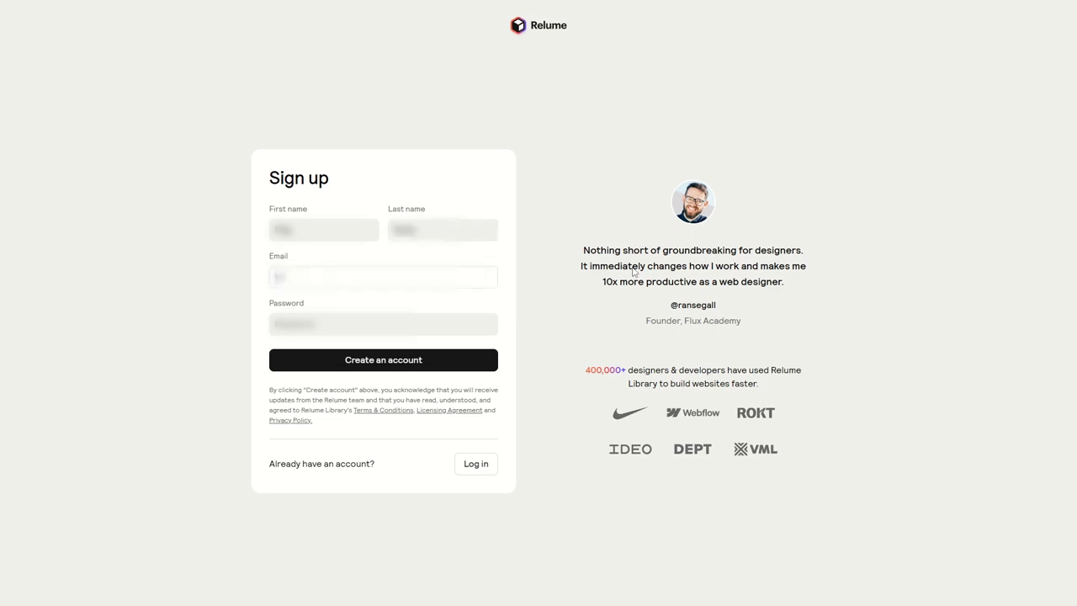
pyautogui.press('Tab')
pyautogui.write('•')
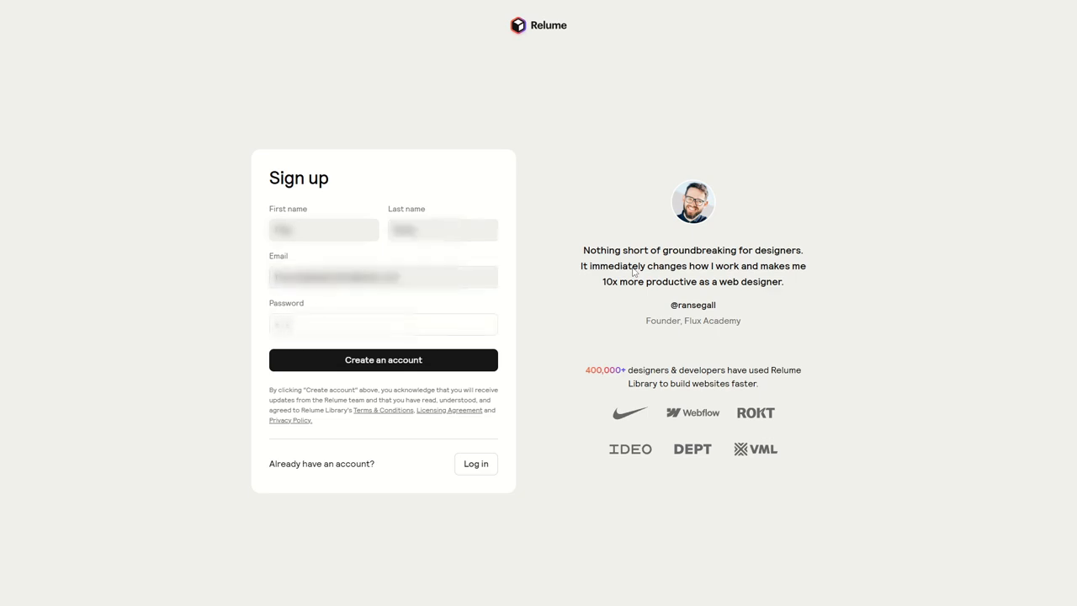
pyautogui.write('••••••••••••')
pyautogui.click(604, 265)
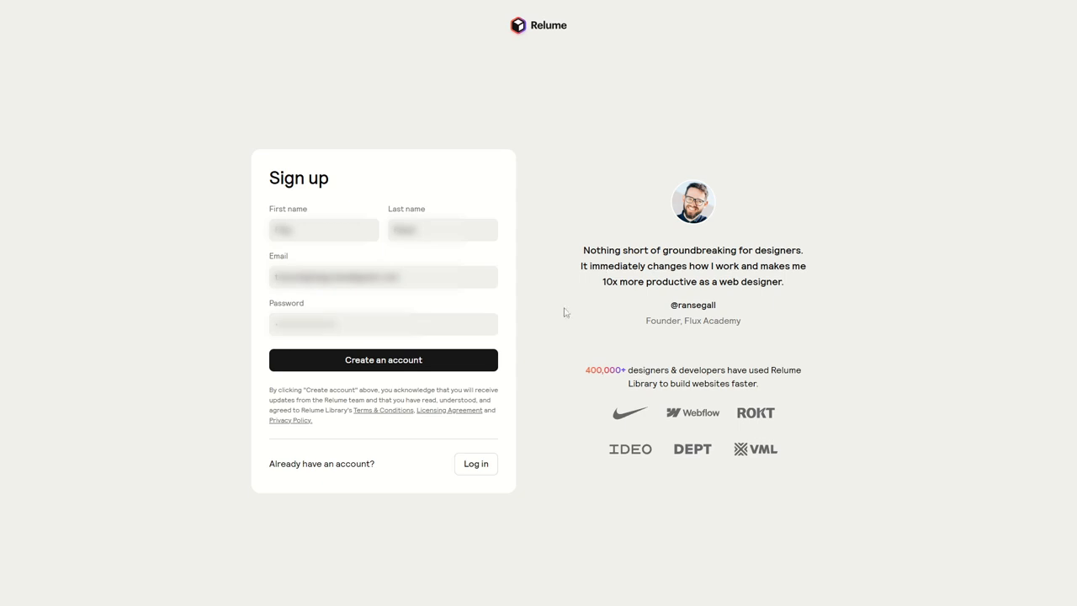
pyautogui.click(376, 363)
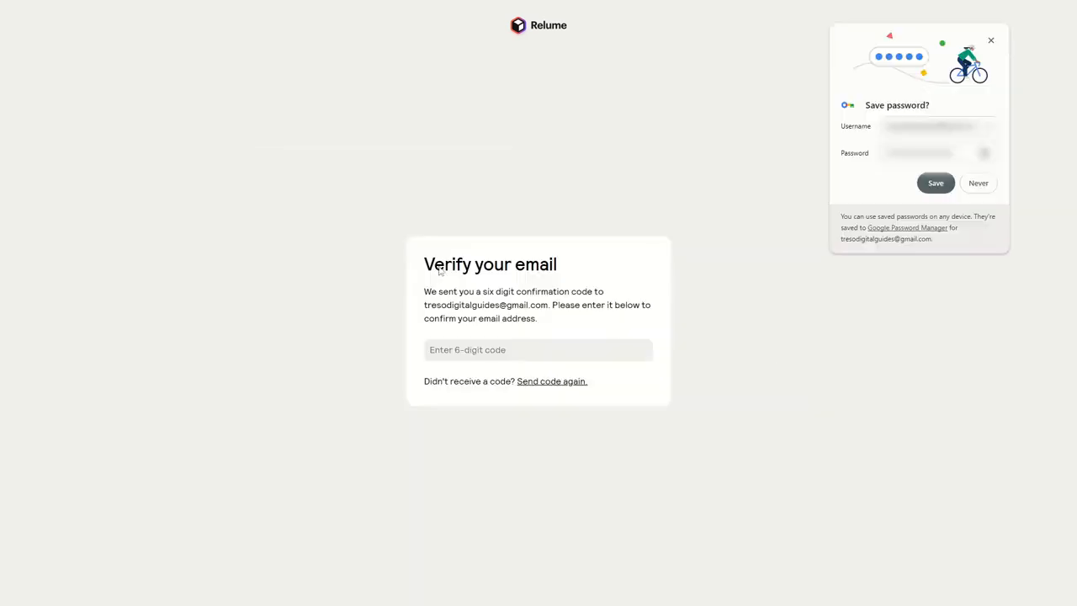
pyautogui.click(978, 184)
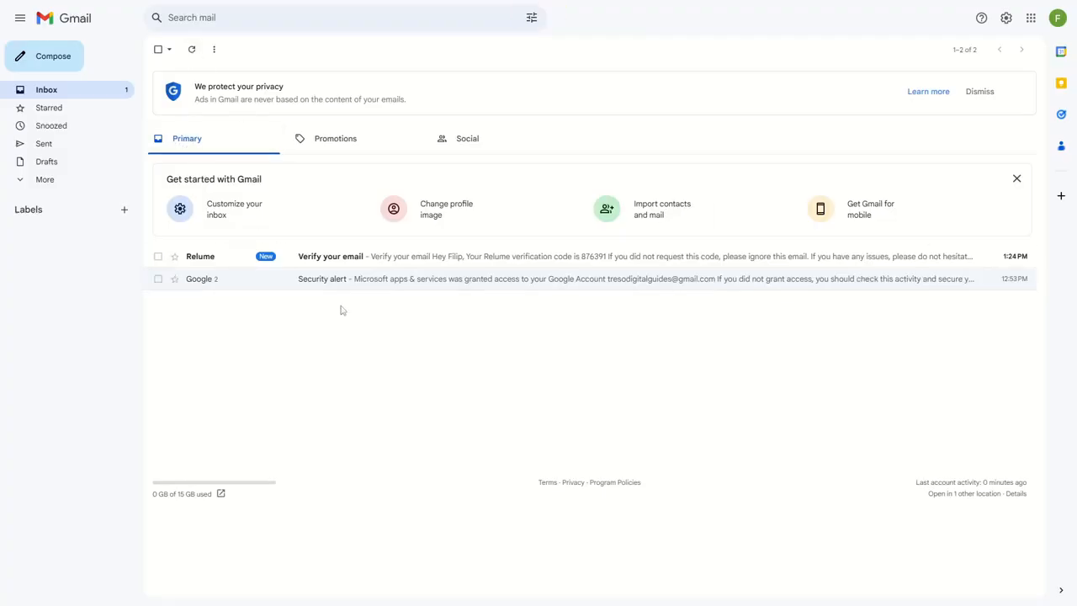
# Copy the verification code from Relume's e-mail in Gmail and paste it into the Verify your email form
pyautogui.click(348, 260)
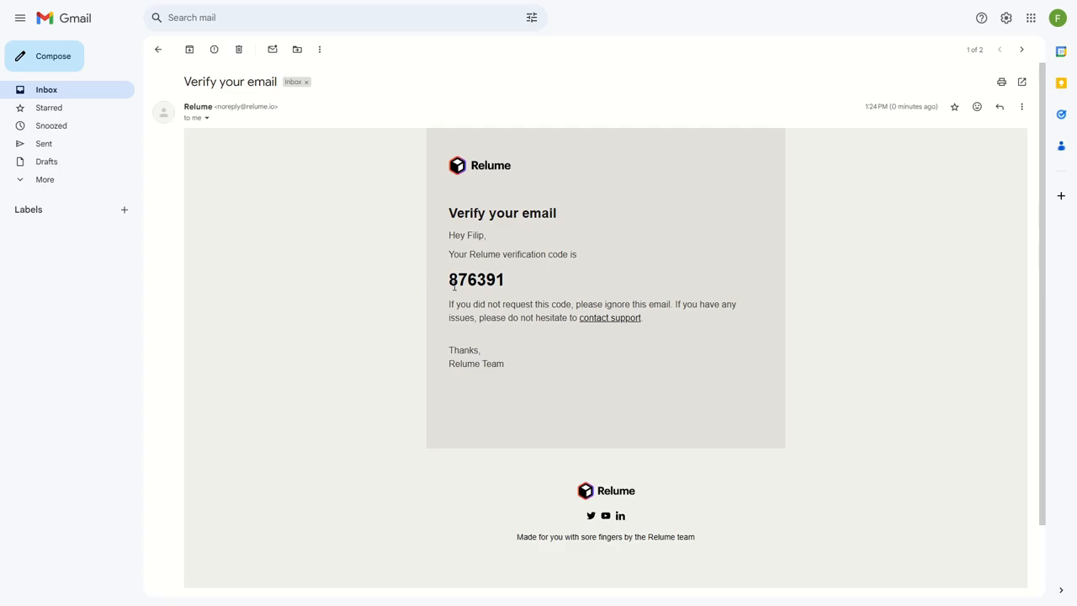
pyautogui.moveTo(455, 285); pyautogui.dragTo(503, 280)
pyautogui.hotkey('ctrl', 'c')
pyautogui.click(576, 285)
pyautogui.hotkey('ctrl', 'Tab')
pyautogui.click(476, 345)
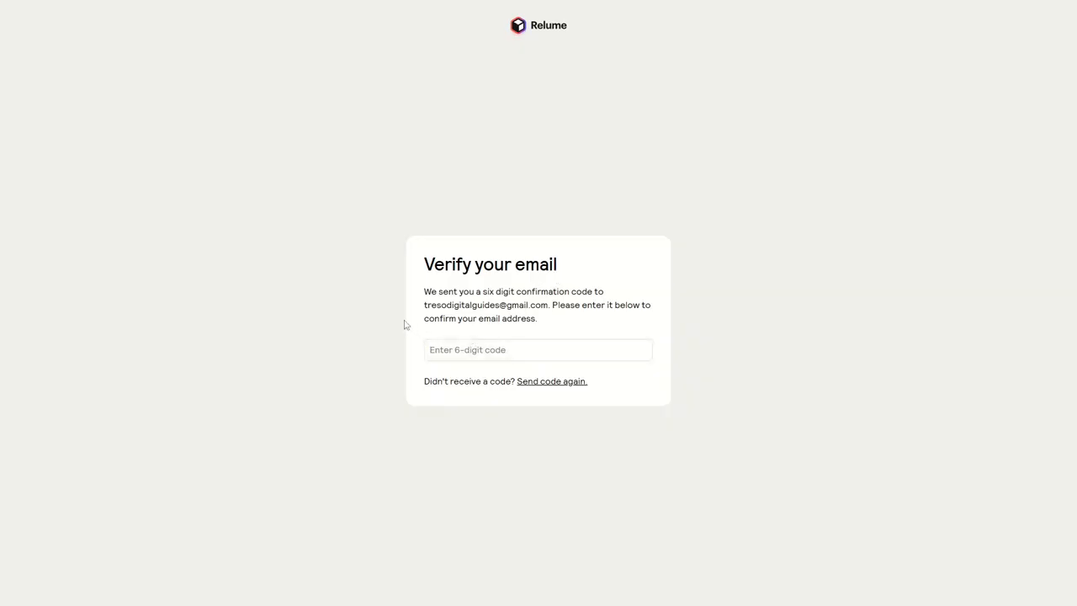
pyautogui.hotkey('ctrl', 'v')
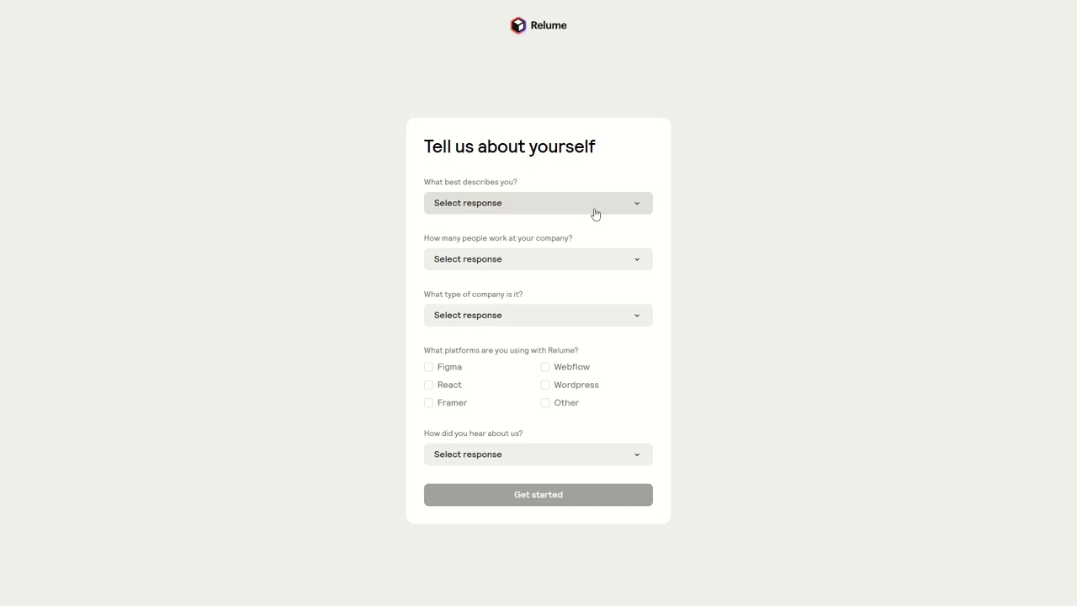
# Answer the profile questions with Agency Owner, Only Me as company size and Web Design Agency as company type
pyautogui.click(505, 209)
pyautogui.click(471, 245)
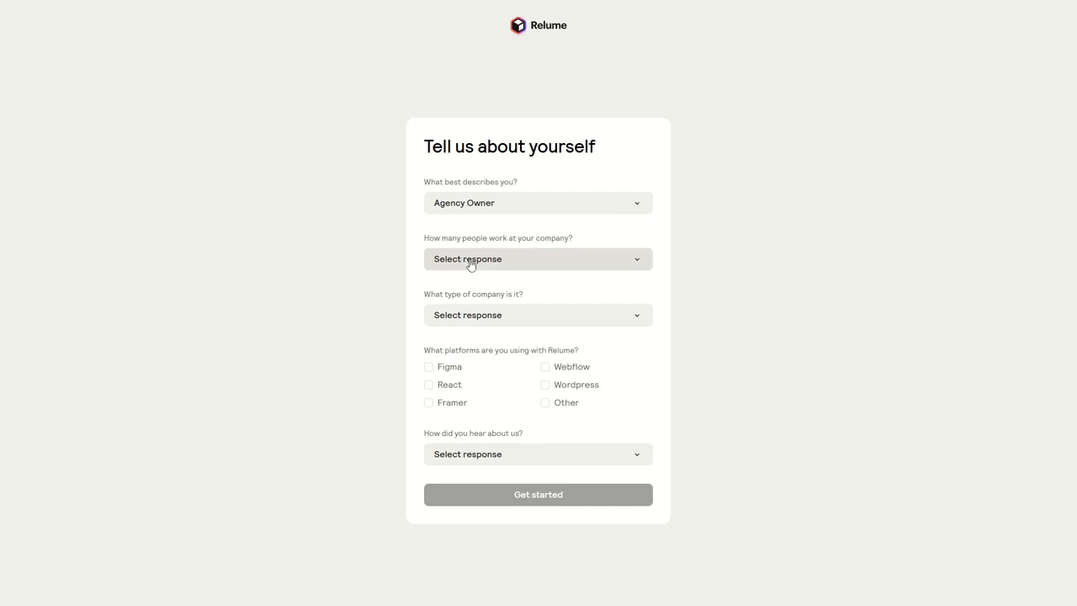
pyautogui.click(468, 259)
pyautogui.click(467, 283)
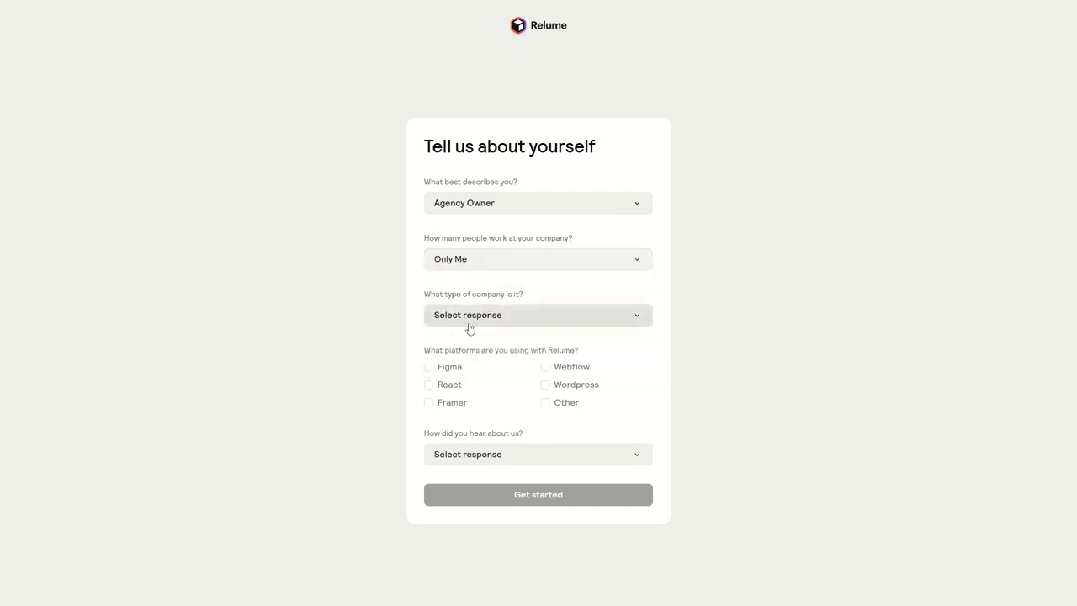
pyautogui.click(469, 325)
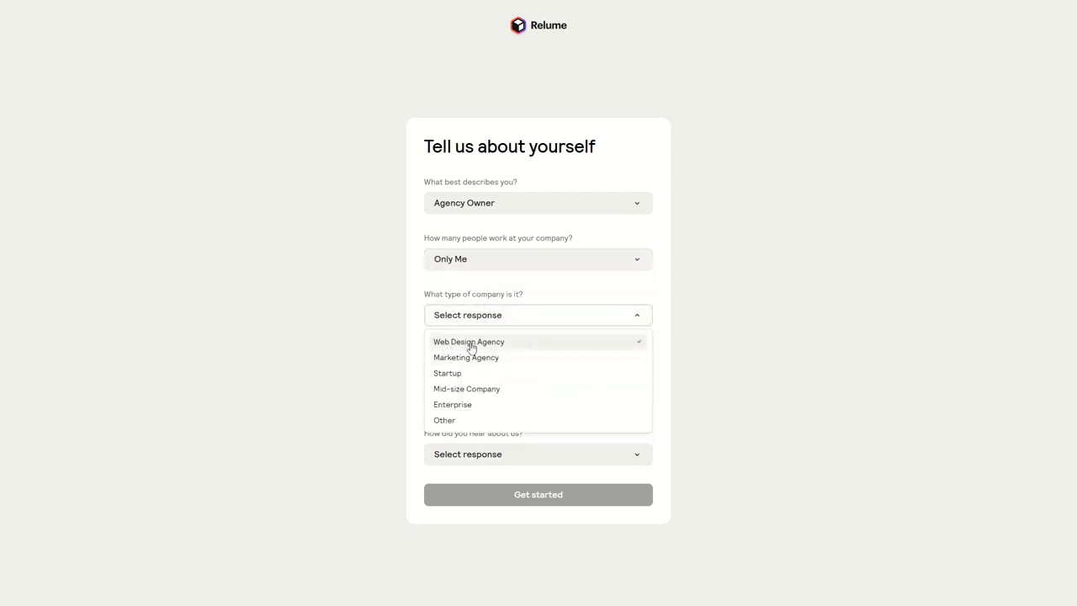
pyautogui.click(472, 345)
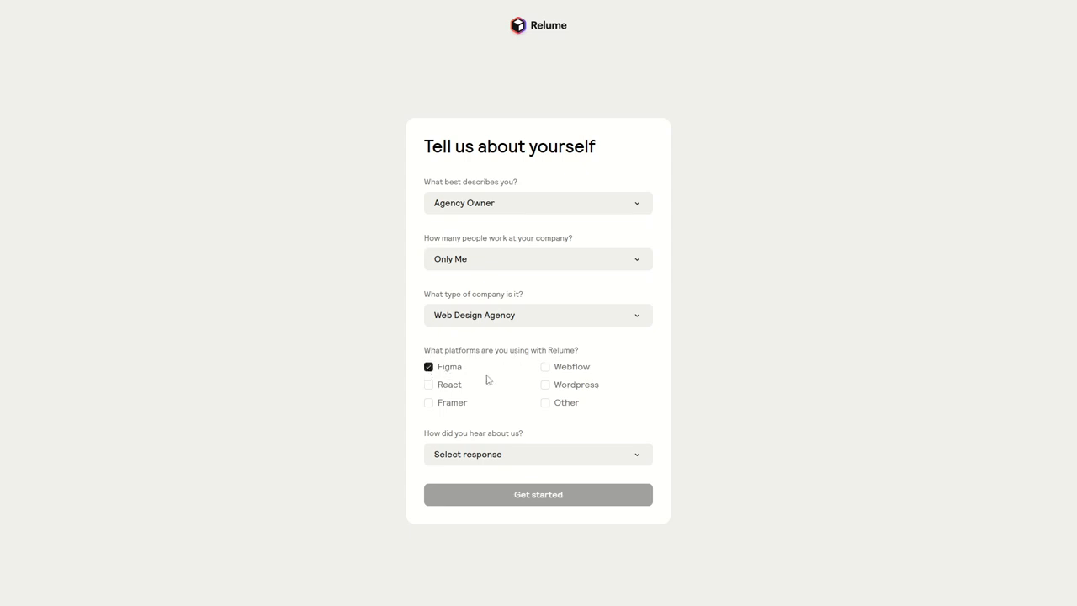
# Mark Figma as a platform used, answer "I'm not sure" for how Relume was found, and submit the questionnaire
pyautogui.click(546, 371)
pyautogui.click(546, 371)
pyautogui.click(491, 455)
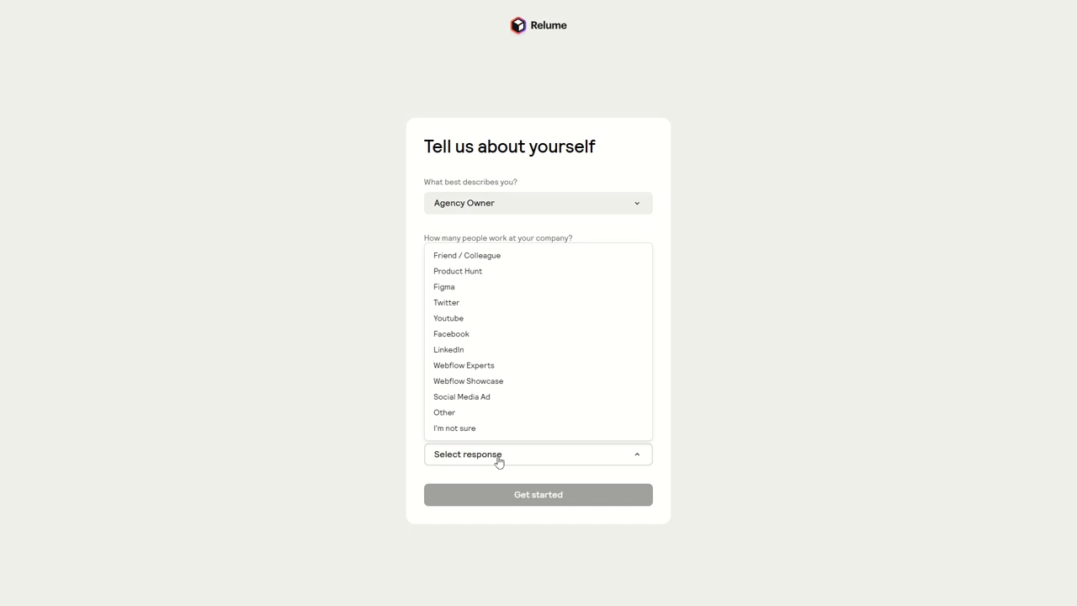
pyautogui.click(451, 428)
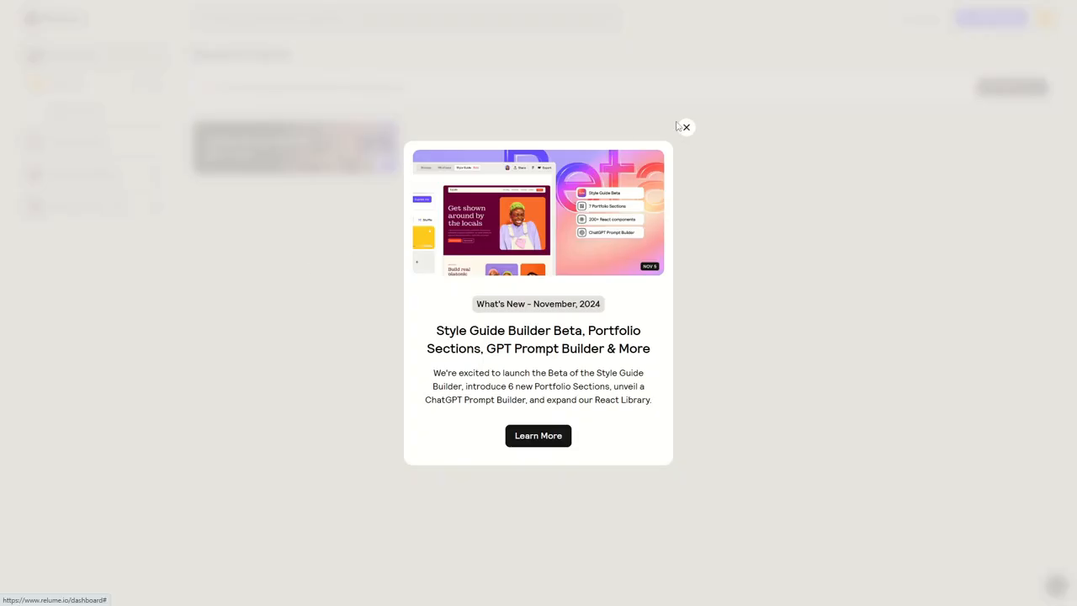
# Close the What's New announcement and create a new project in the Site Builder
pyautogui.click(684, 126)
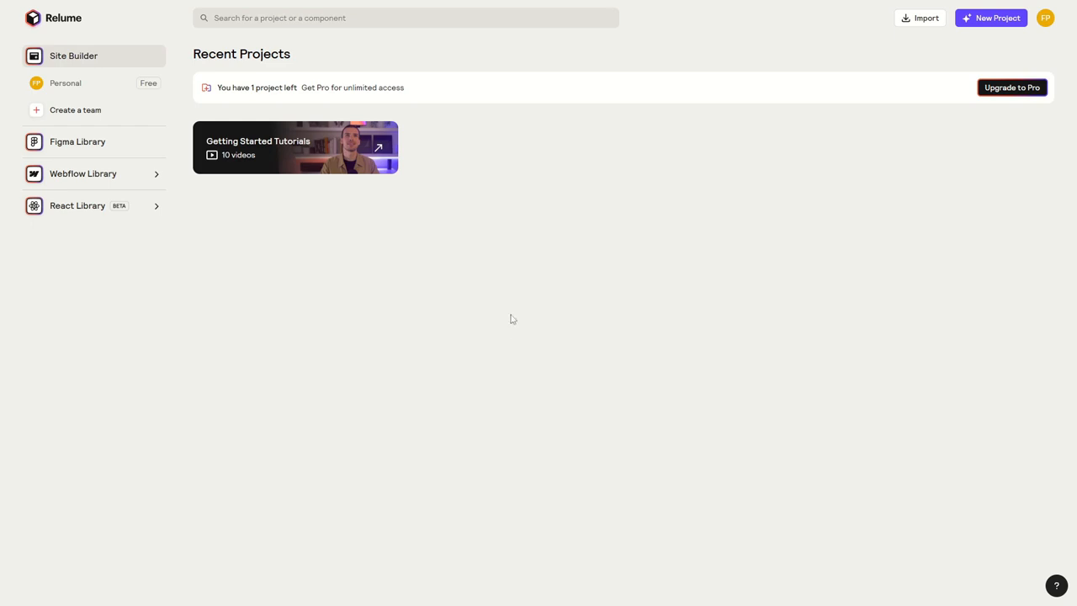
pyautogui.click(995, 23)
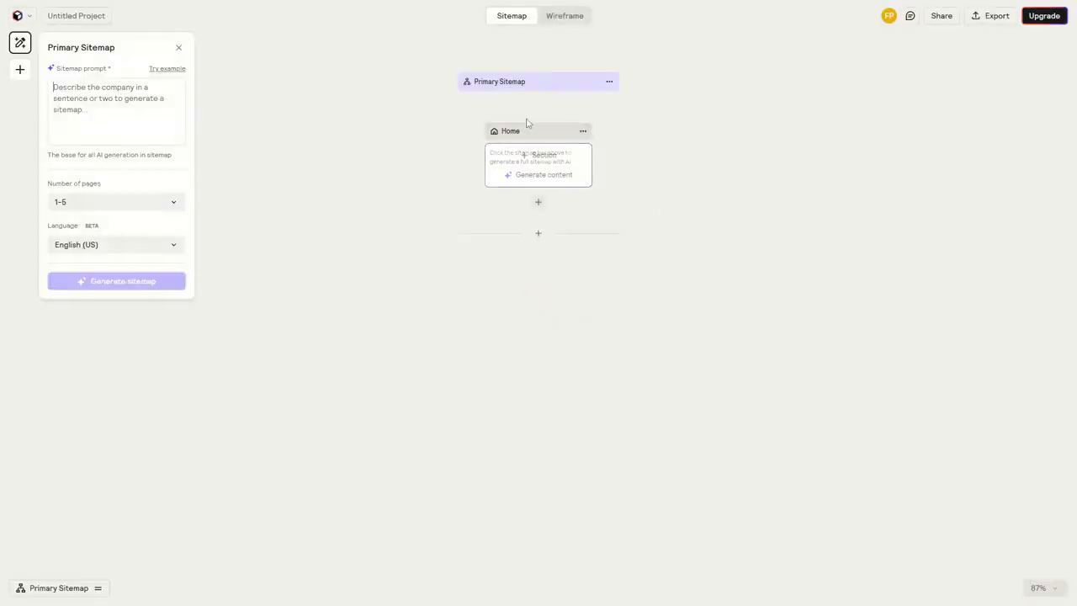
pyautogui.scroll(5, 527, 123)
pyautogui.scroll(-2, 590, 234)
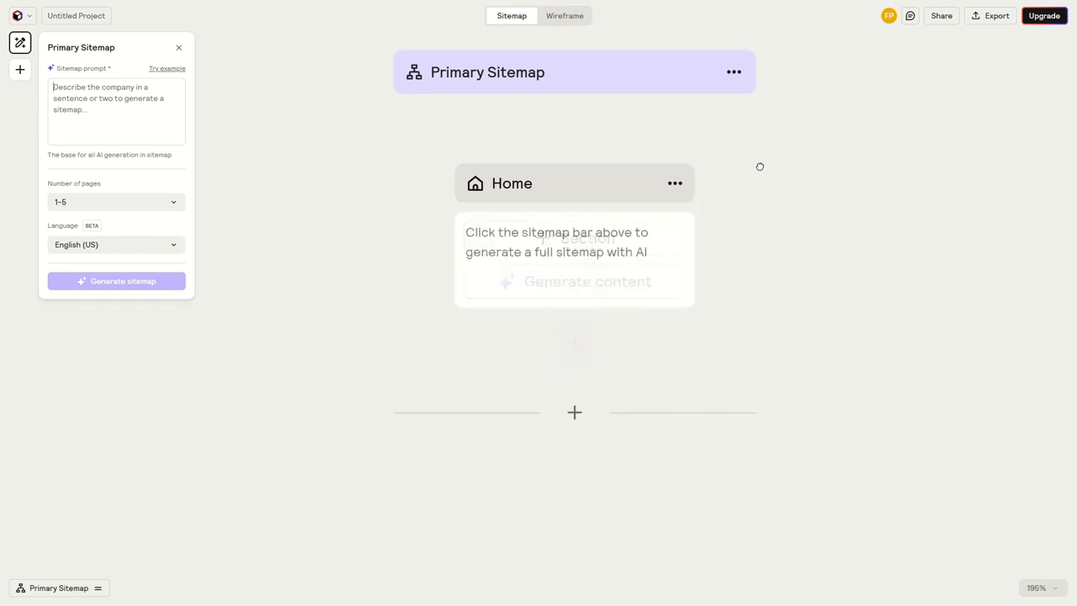
pyautogui.moveTo(760, 167); pyautogui.dragTo(756, 230)
# View the new project's empty Wireframe page and return to its Sitemap view
pyautogui.click(557, 16)
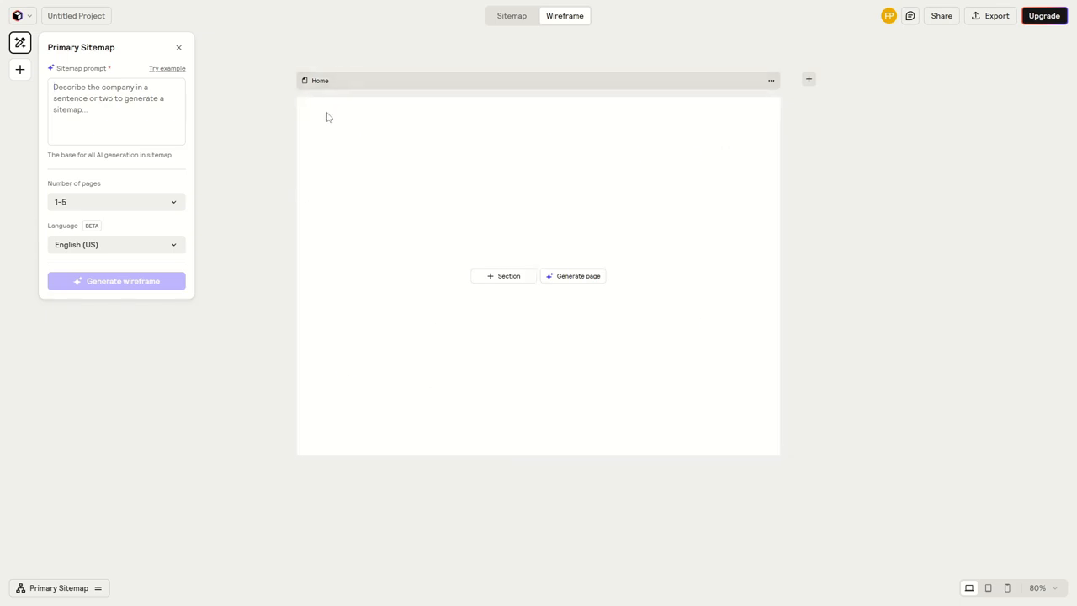
pyautogui.click(508, 16)
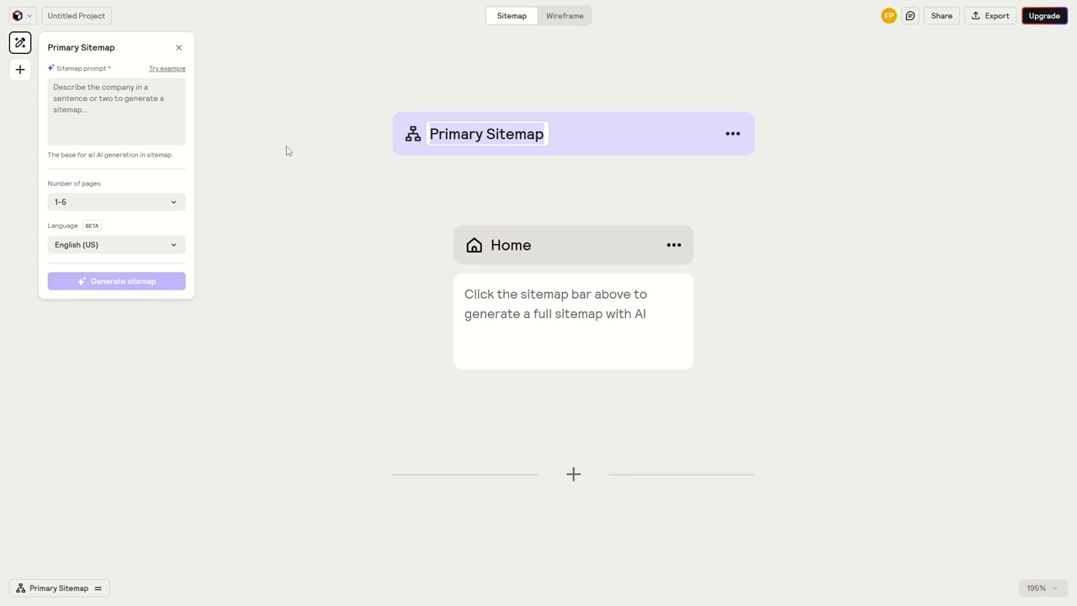
pyautogui.click(303, 196)
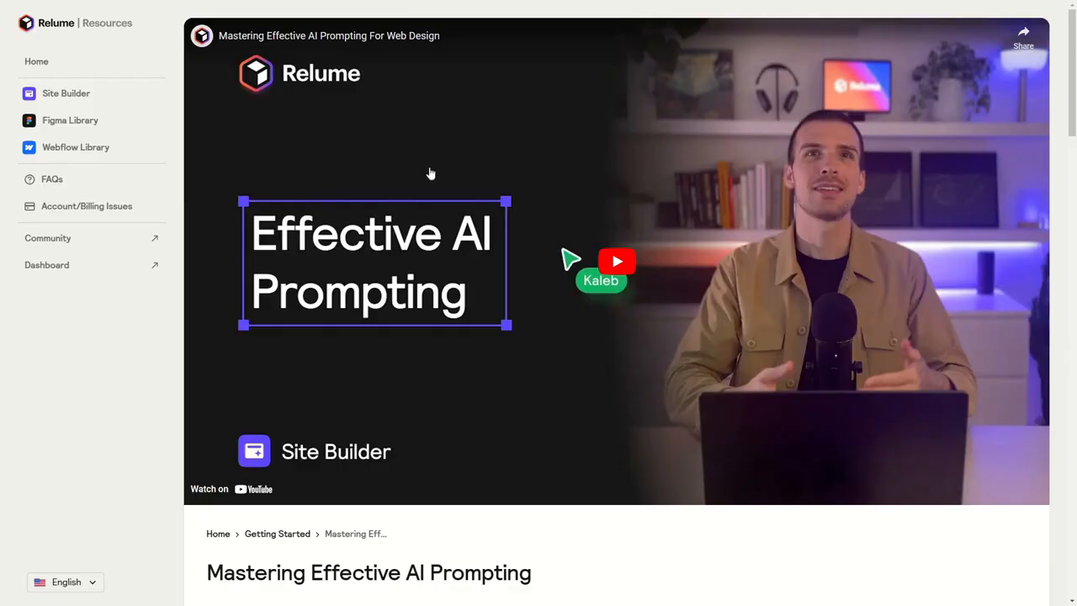
# Examine the prompt examples in the Mastering Effective AI Prompting article, focusing on the company description, goals and other relevant notes of Example #1
pyautogui.scroll(-5, 439, 233)
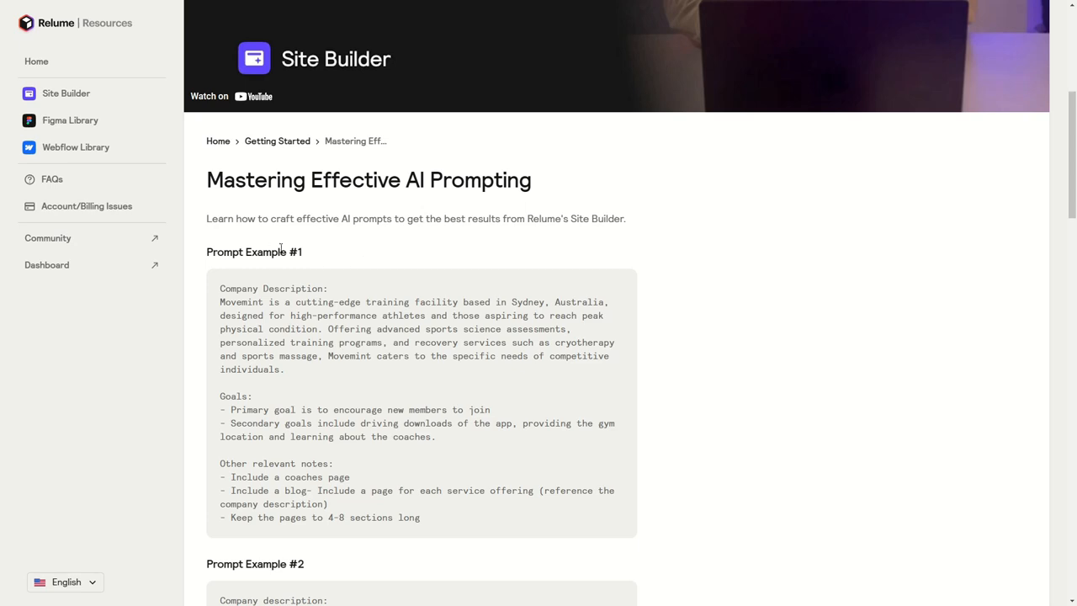
pyautogui.moveTo(208, 256); pyautogui.dragTo(308, 253)
pyautogui.click(315, 253)
pyautogui.scroll(-3, 256, 214)
pyautogui.moveTo(221, 157); pyautogui.dragTo(333, 164)
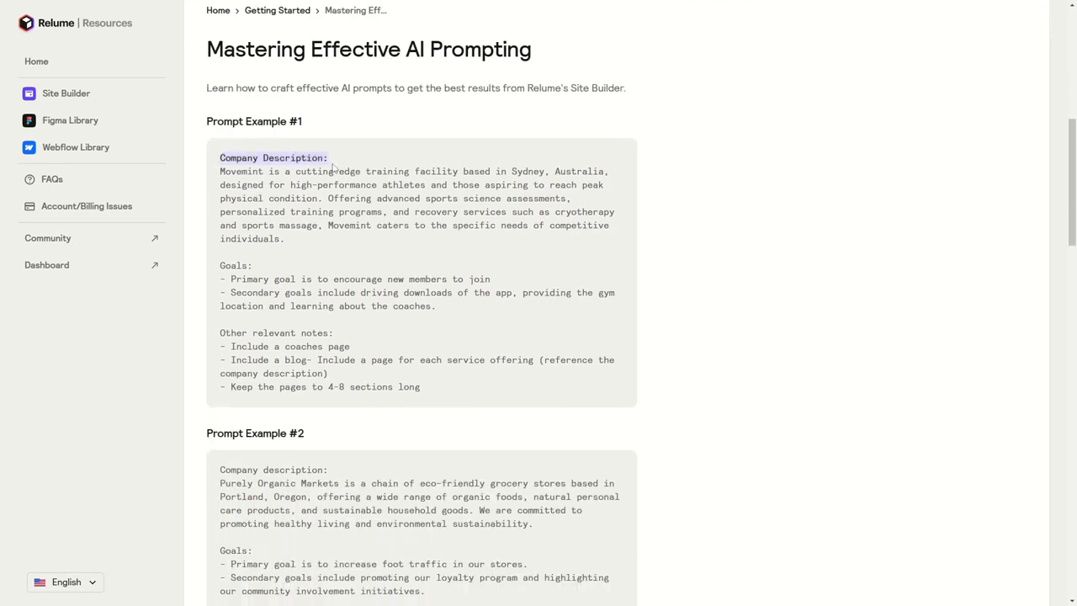
pyautogui.click(351, 165)
pyautogui.moveTo(218, 266); pyautogui.dragTo(253, 266)
pyautogui.click(239, 305)
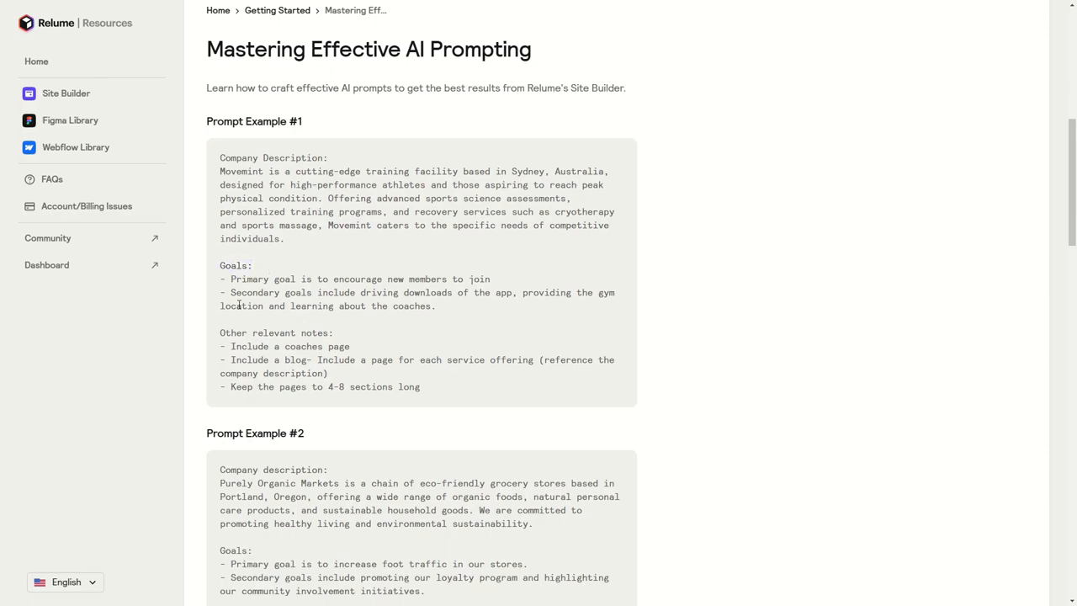
pyautogui.moveTo(218, 335); pyautogui.dragTo(345, 340)
pyautogui.click(334, 327)
pyautogui.scroll(-6, 331, 322)
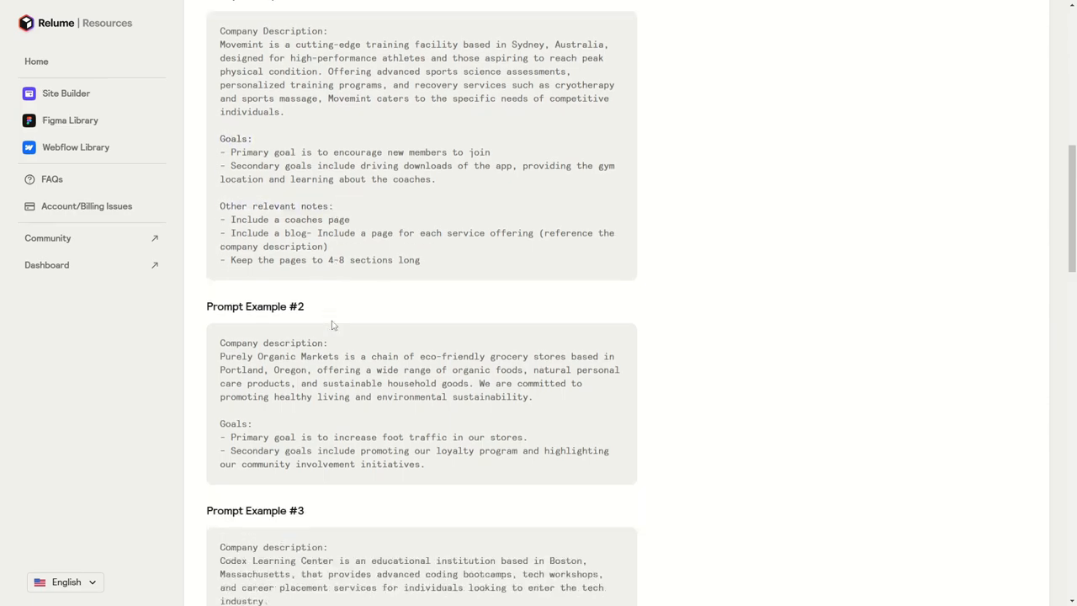
pyautogui.scroll(-3, 272, 260)
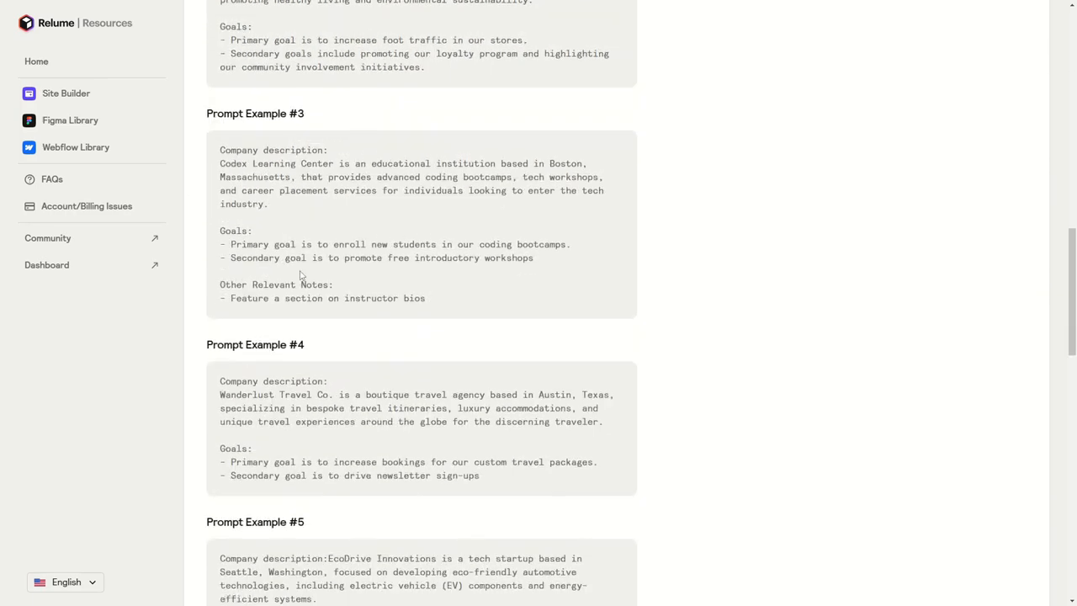
# Copy the full text of Prompt Example #1, from the company description through the last relevant note
pyautogui.scroll(6, 278, 273)
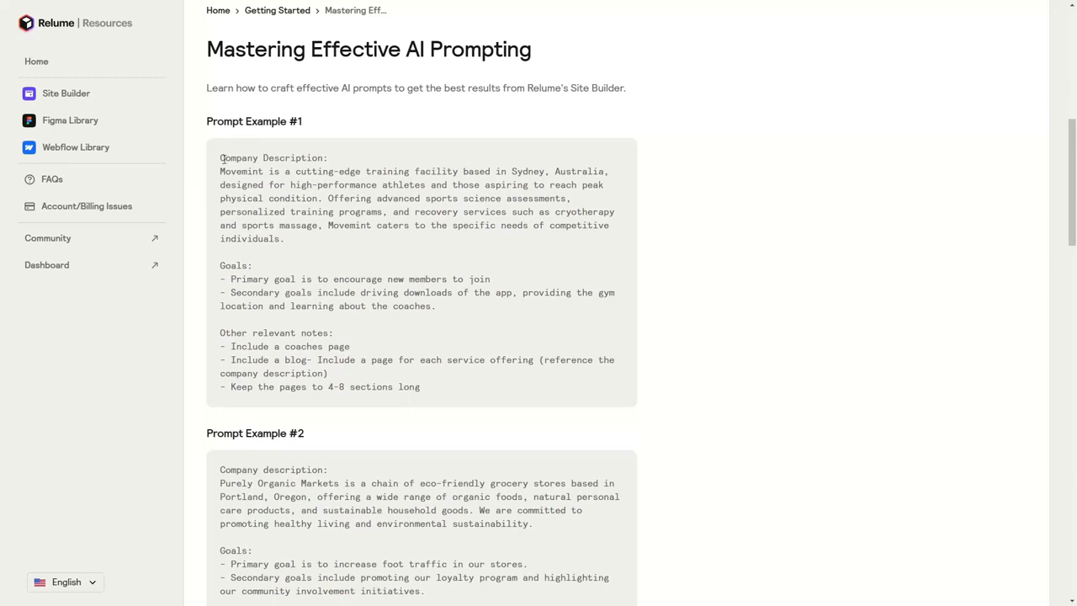
pyautogui.moveTo(425, 356); pyautogui.dragTo(431, 360)
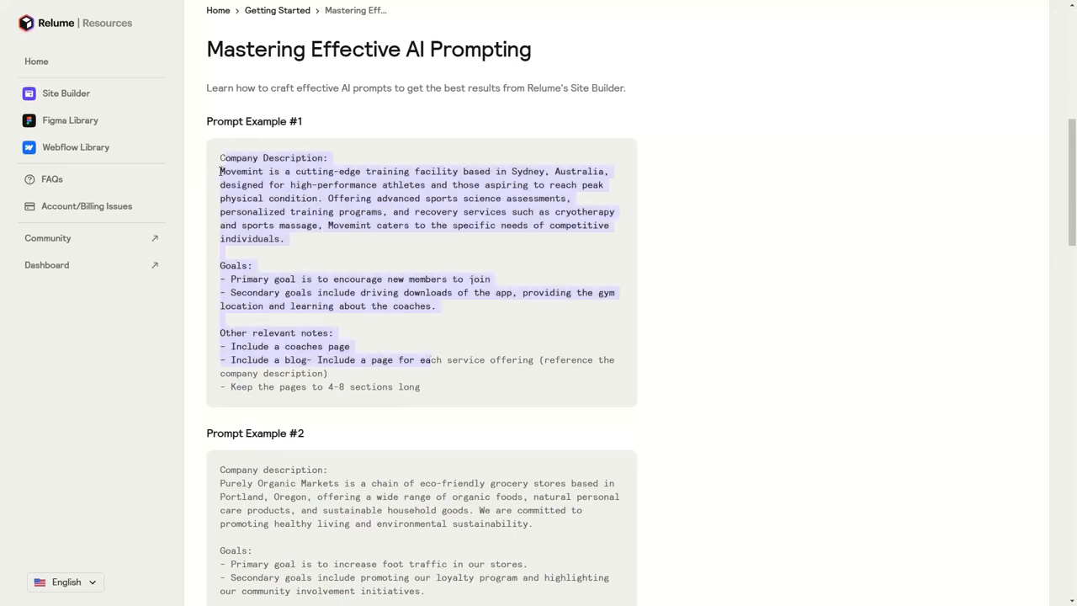
pyautogui.moveTo(221, 157); pyautogui.dragTo(422, 389)
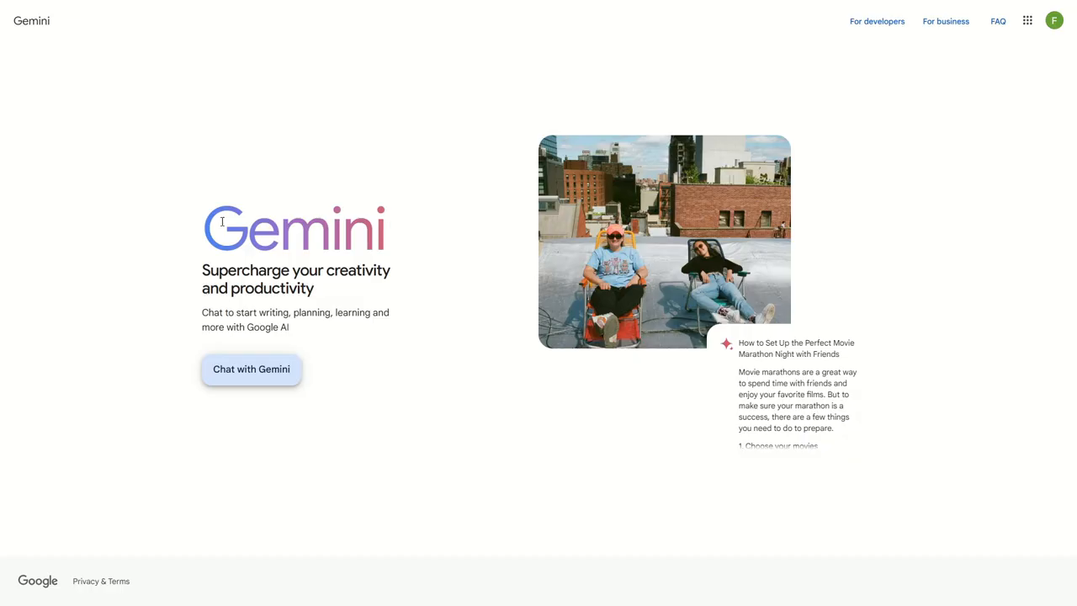
# Switch to Google Gemini, start chatting and accept its Terms & Privacy
pyautogui.moveTo(222, 222); pyautogui.dragTo(361, 225)
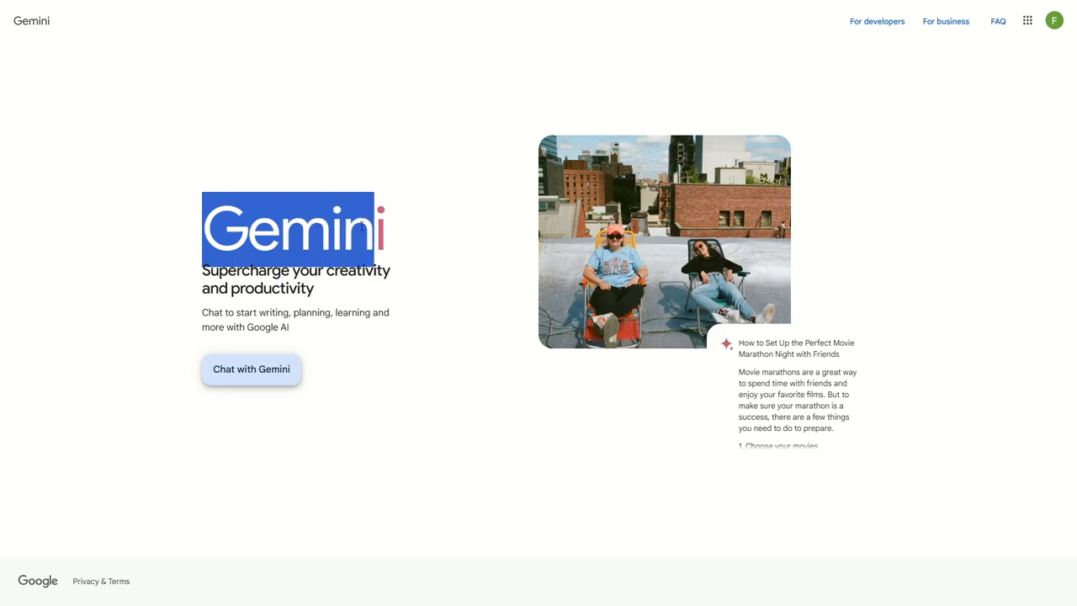
pyautogui.click(391, 228)
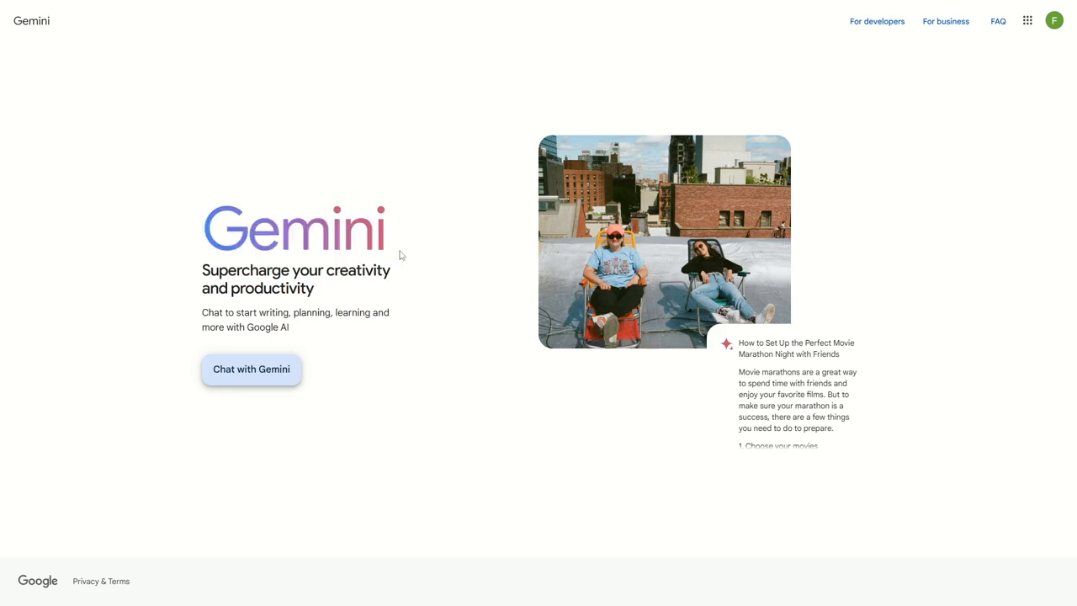
pyautogui.click(248, 377)
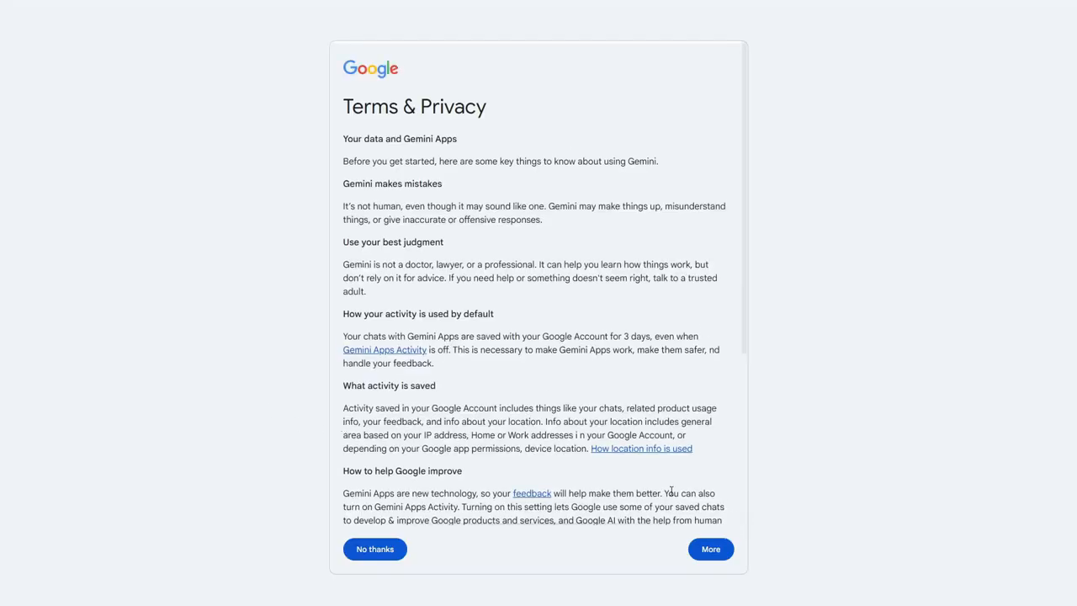
pyautogui.scroll(-3, 534, 389)
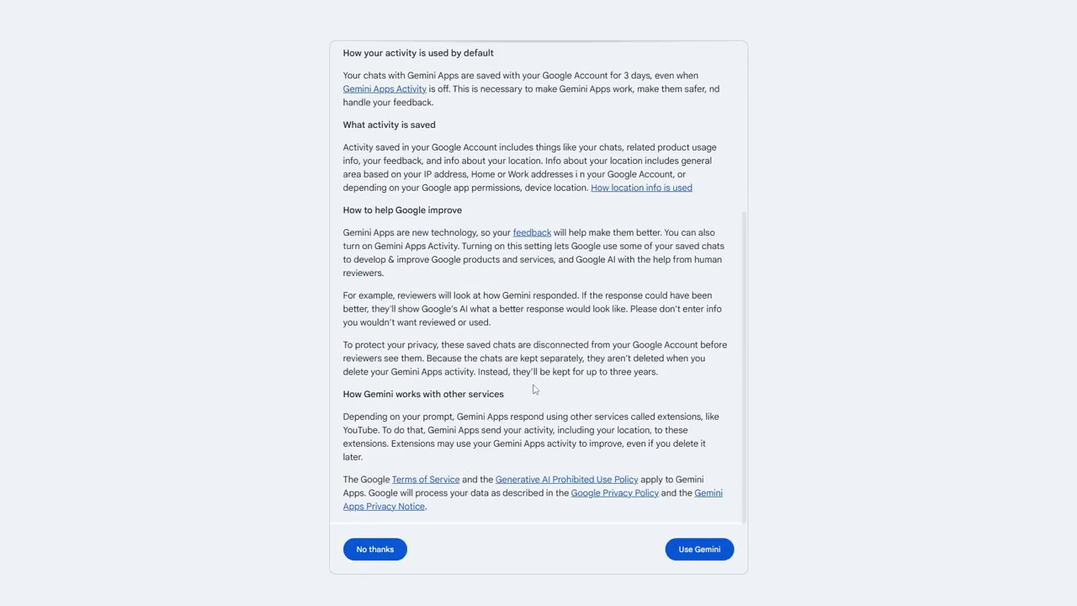
pyautogui.click(694, 558)
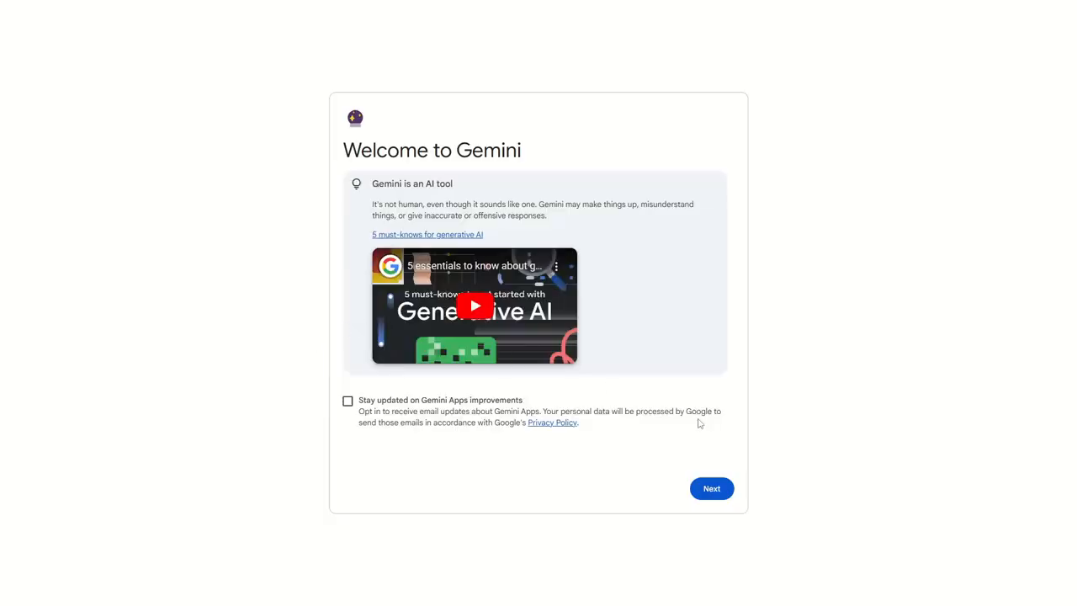
# Finish Gemini's welcome setup without opting in to email updates, decline Gemini Apps Activity and dismiss the human-review notice
pyautogui.click(726, 489)
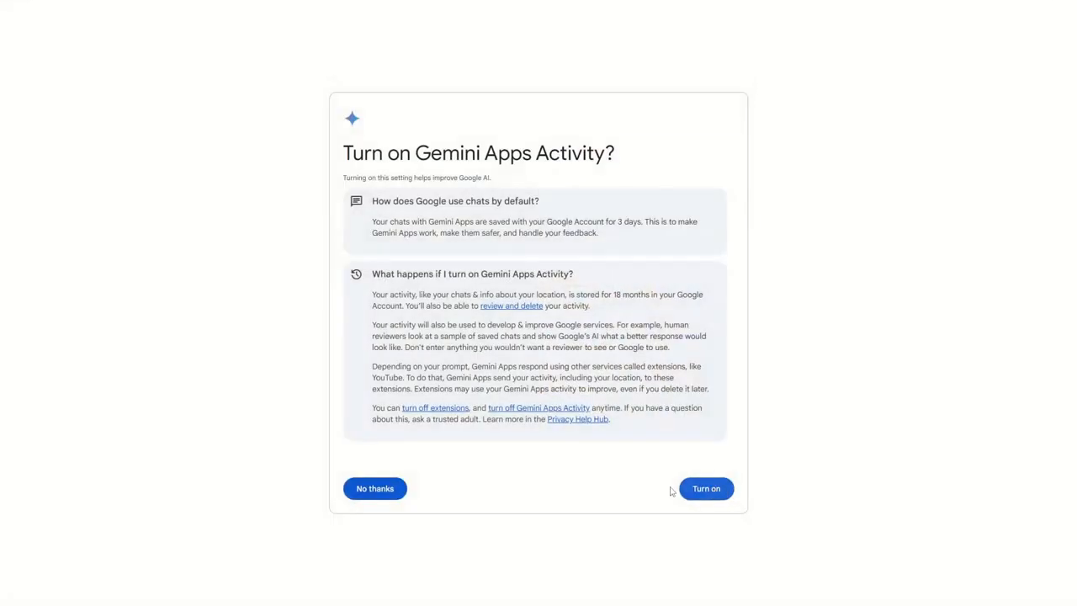
pyautogui.click(369, 491)
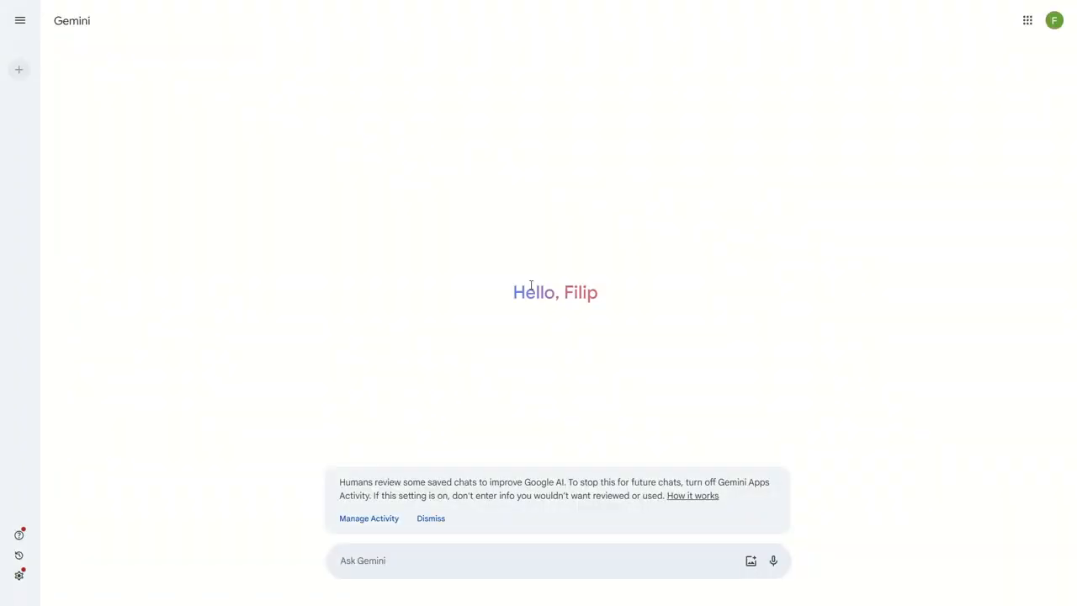
pyautogui.click(432, 523)
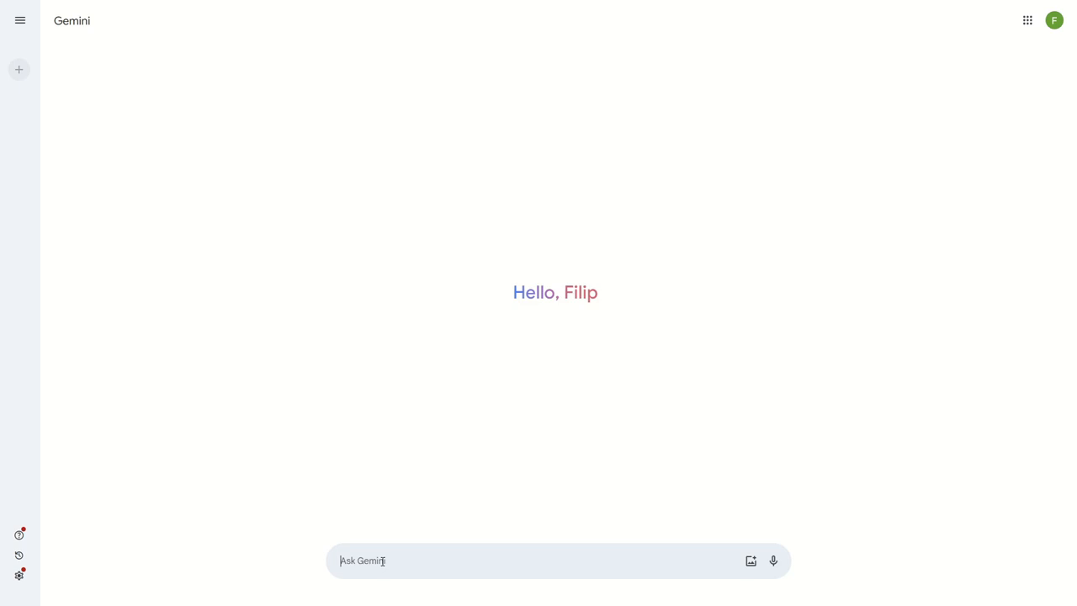
# Start a Gemini prompt with the line "Create a company / description for my company:"
pyautogui.write('Create a ')
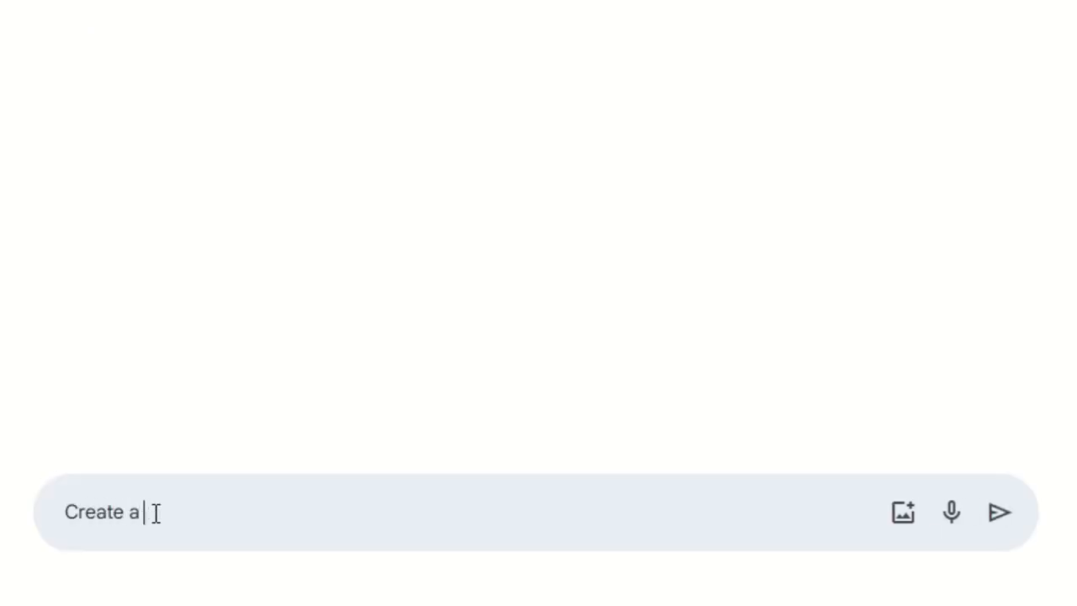
pyautogui.write('company / description for my company:')
pyautogui.hotkey('shift', 'Return')
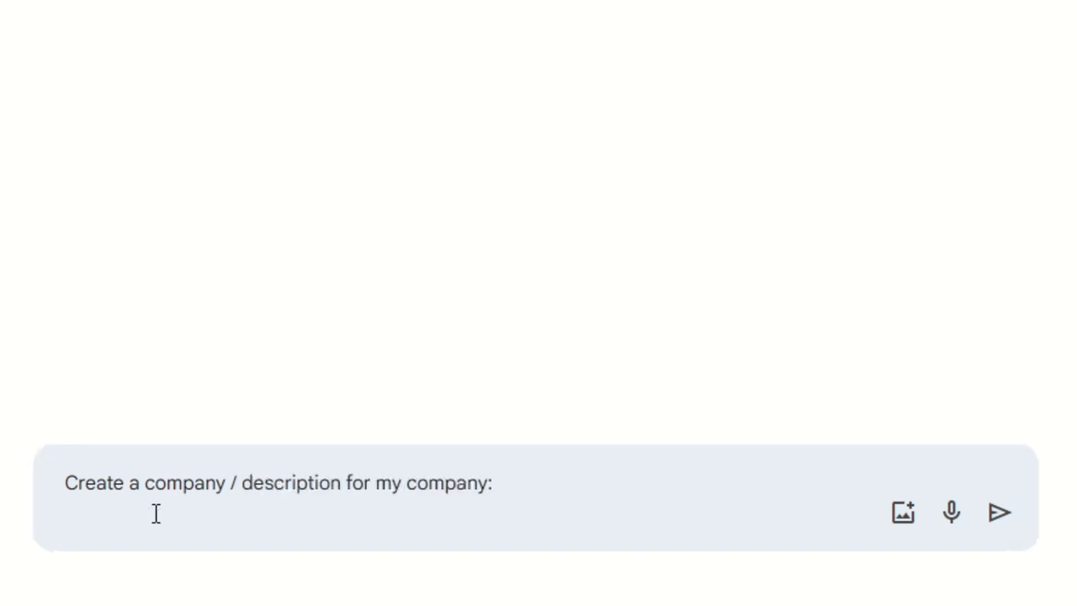
# Add the prompt lines "- Name: WebflowAgency" and "- Goals: Help clients build high converting landing pages"
pyautogui.write('- Name')
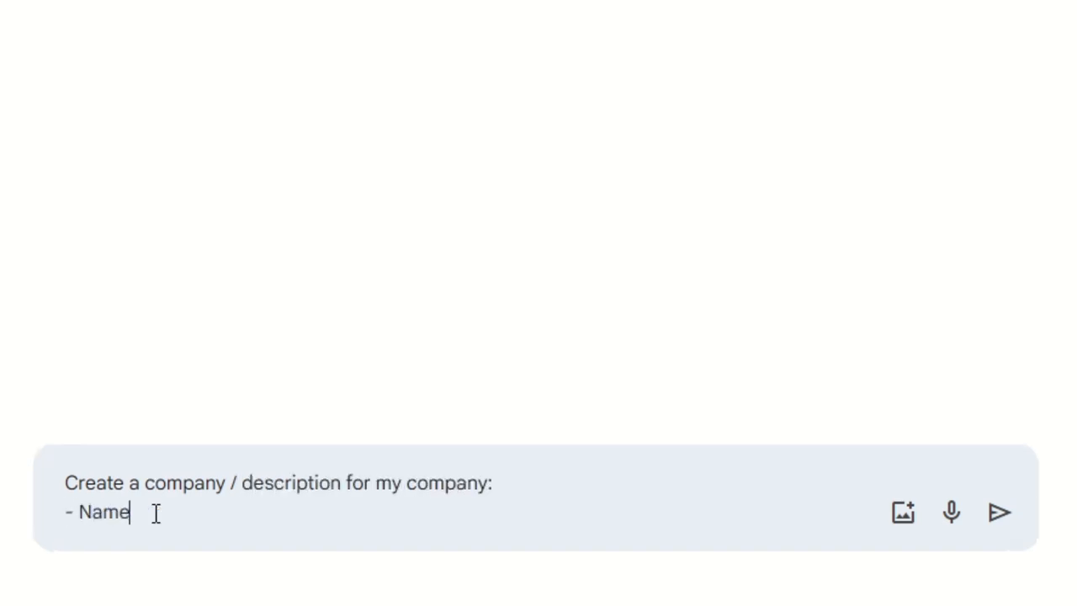
pyautogui.write(': WebflowAgency')
pyautogui.hotkey('shift', 'Return')
pyautogui.write('- Goals: Help clients build high converting landing page')
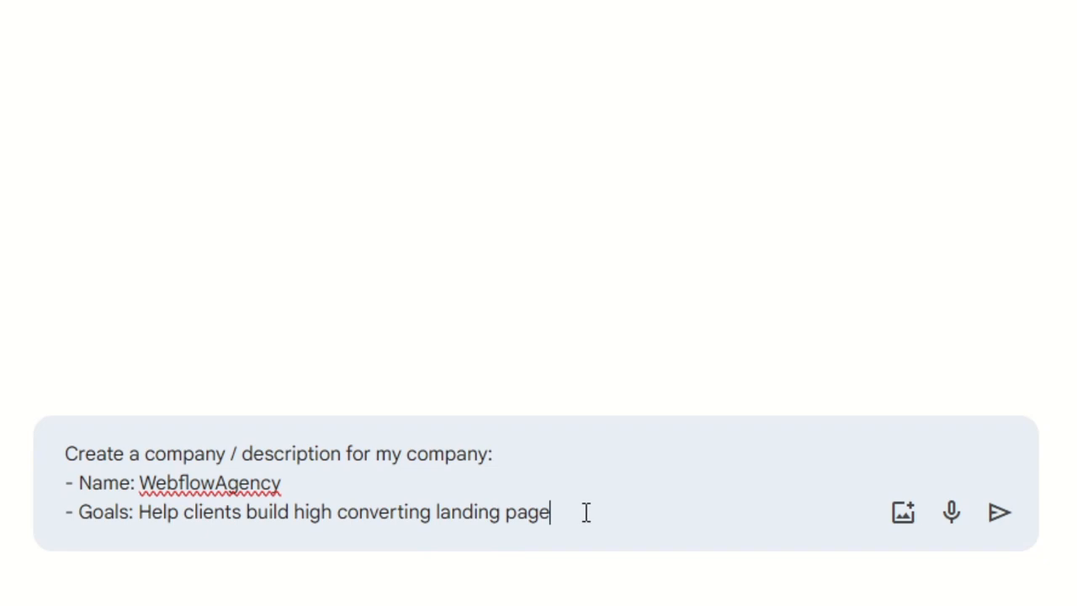
pyautogui.write('s')
pyautogui.hotkey('shift', 'Return')
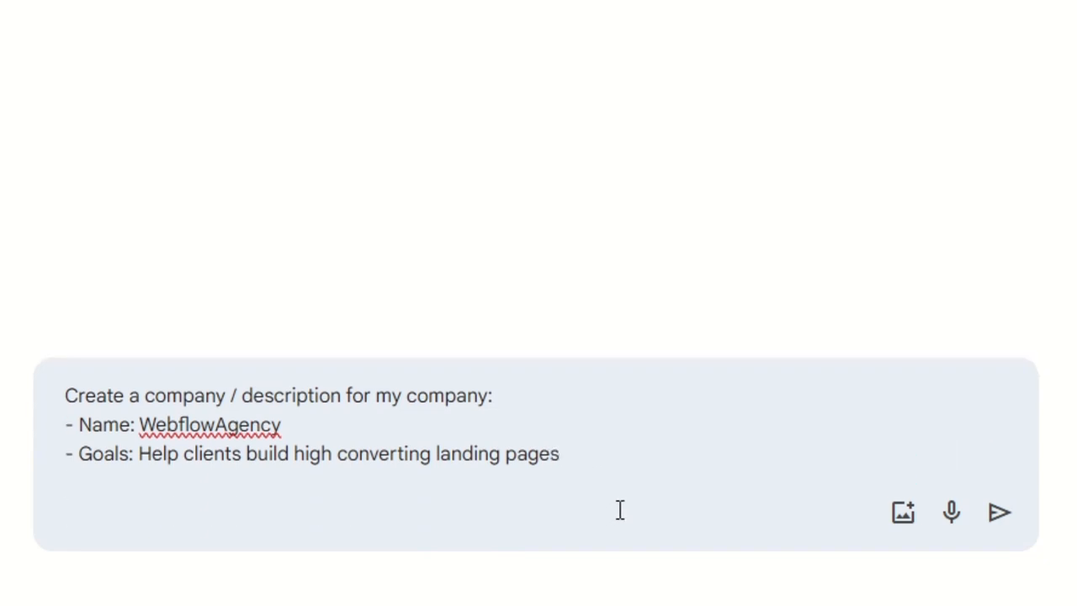
# Add the instruction "Make a prompt similar to this structure:" below the goals, followed by a blank line
pyautogui.write('Make a prom')
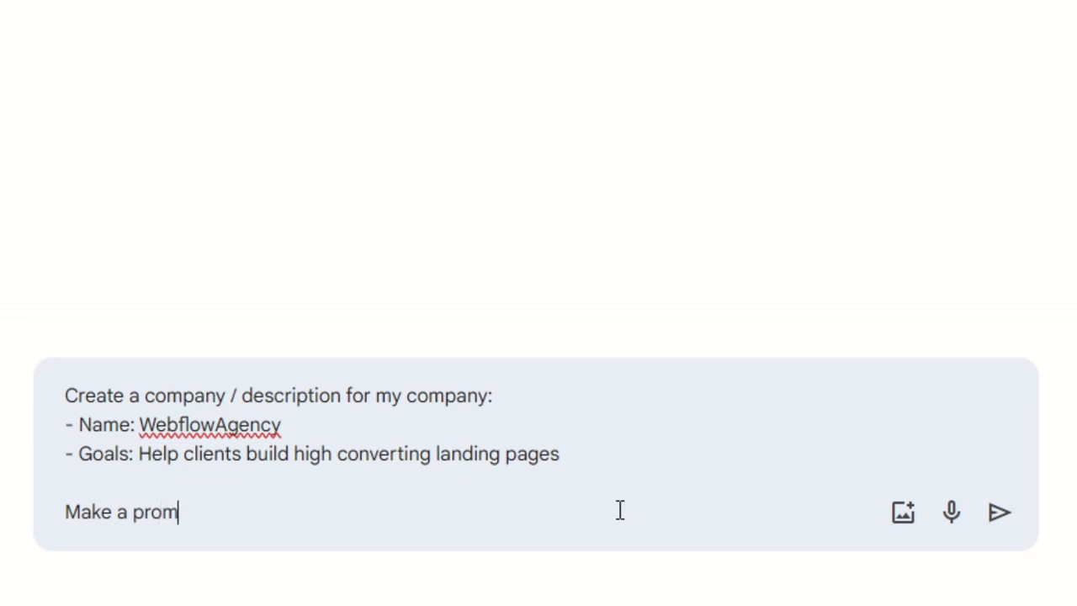
pyautogui.write('pt similar to this ')
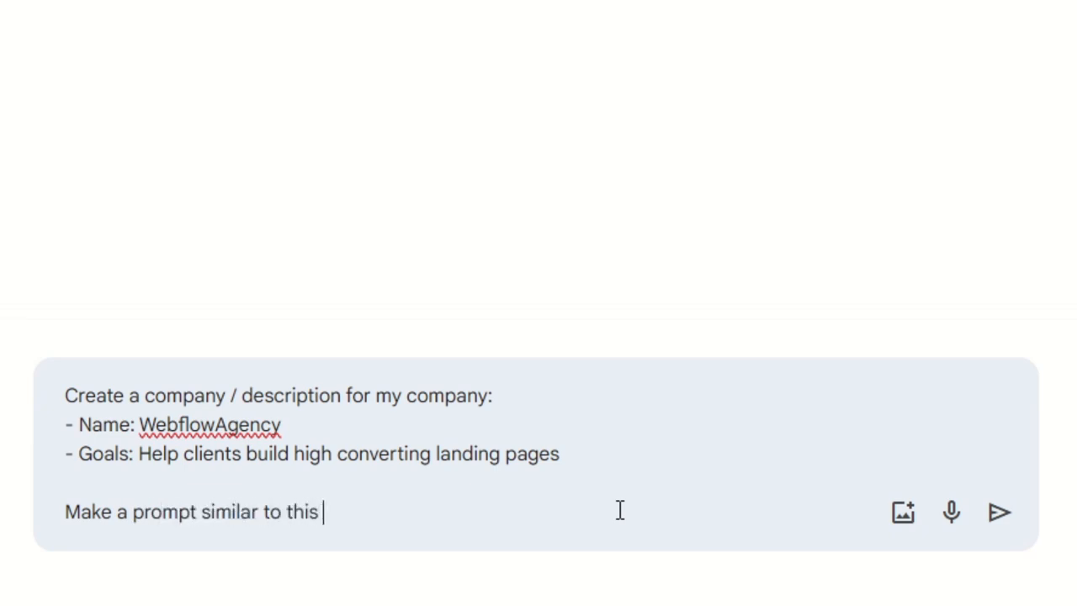
pyautogui.write('structure:')
pyautogui.hotkey('shift', 'Return')
pyautogui.hotkey('shift', 'Return')
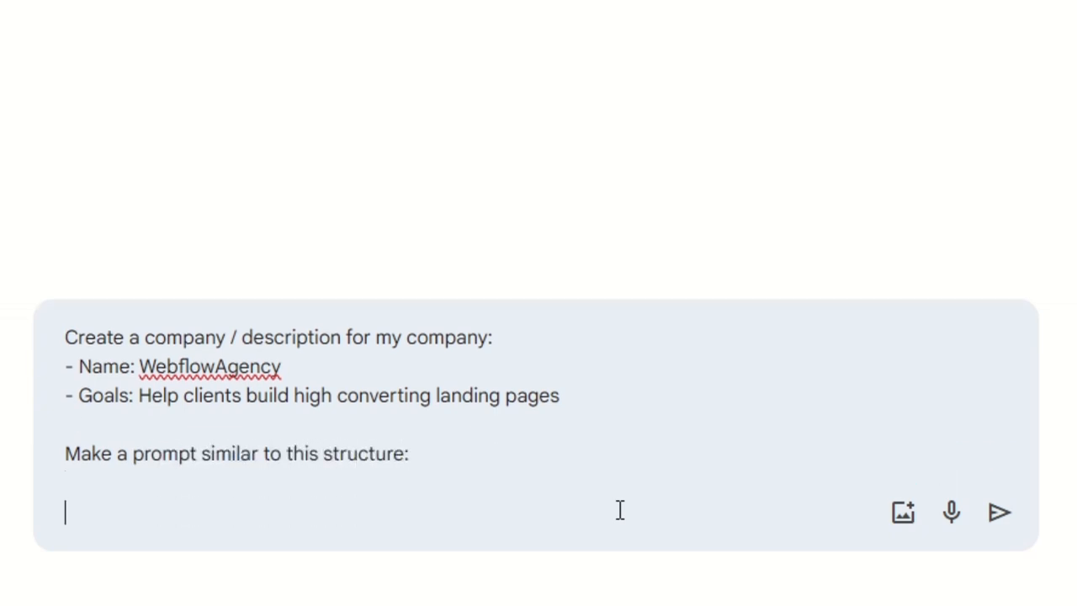
# Paste Prompt Example #1 below the instruction, submit the prompt and look through Gemini's response
pyautogui.hotkey('ctrl', 'v')
pyautogui.scroll(6, 344, 366)
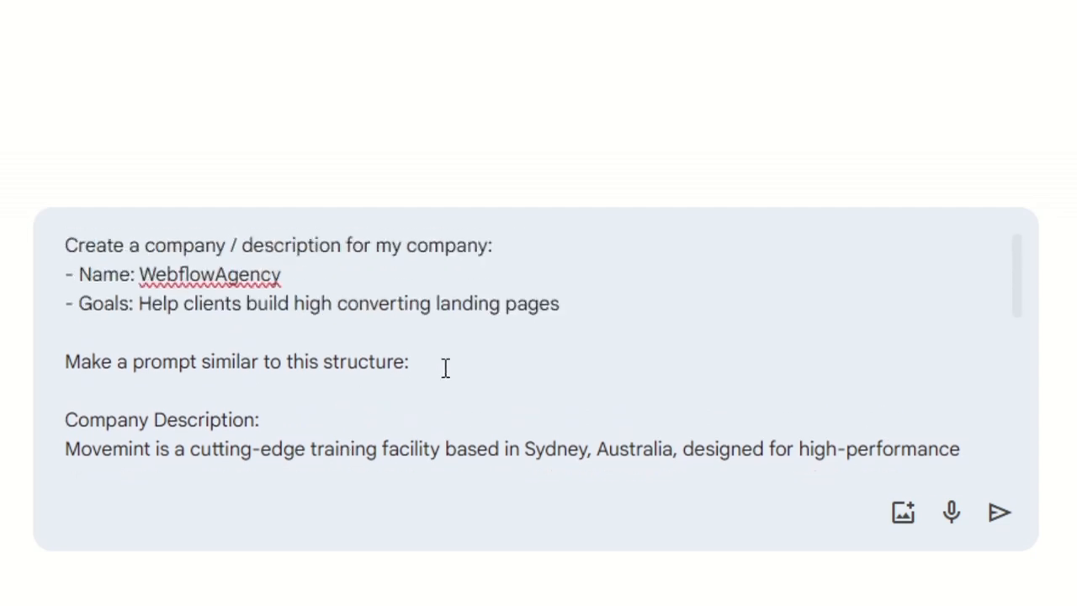
pyautogui.press('Return')
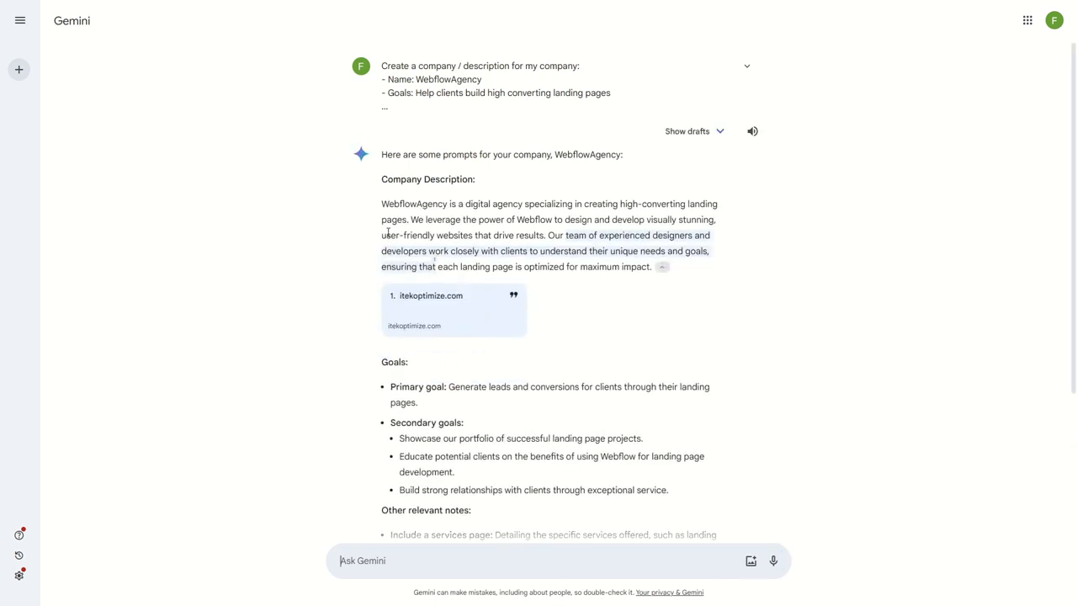
pyautogui.scroll(-3, 427, 282)
pyautogui.scroll(3, 352, 219)
# Return to the Relume Resources article and review the company description, goals and other relevant notes of Prompt Example #1
pyautogui.hotkey('ctrl', 'shift', 'Tab')
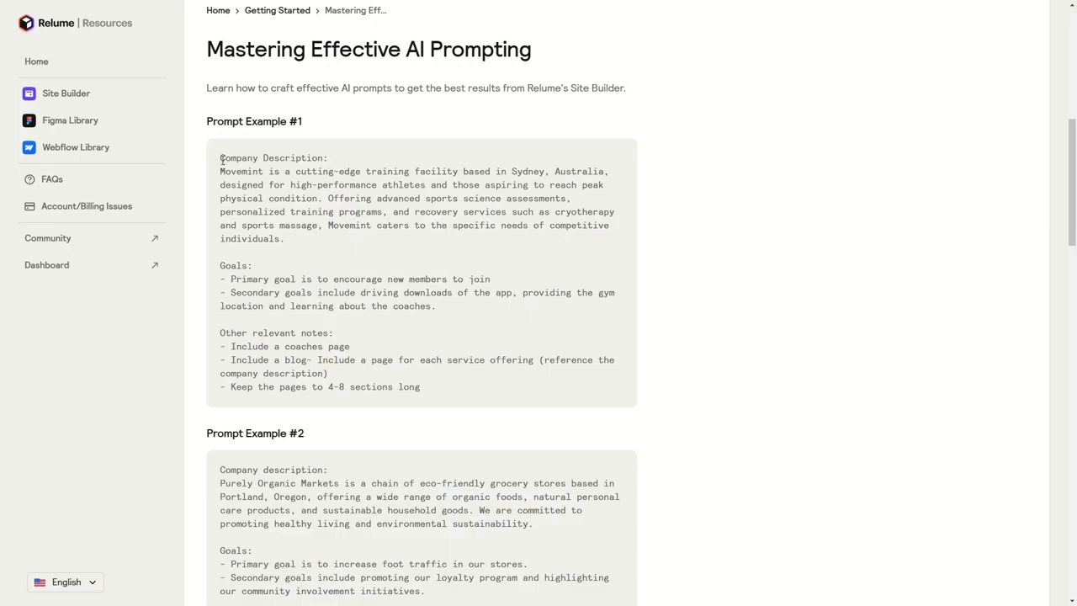
pyautogui.moveTo(236, 157); pyautogui.dragTo(351, 159)
pyautogui.moveTo(220, 171); pyautogui.dragTo(287, 243)
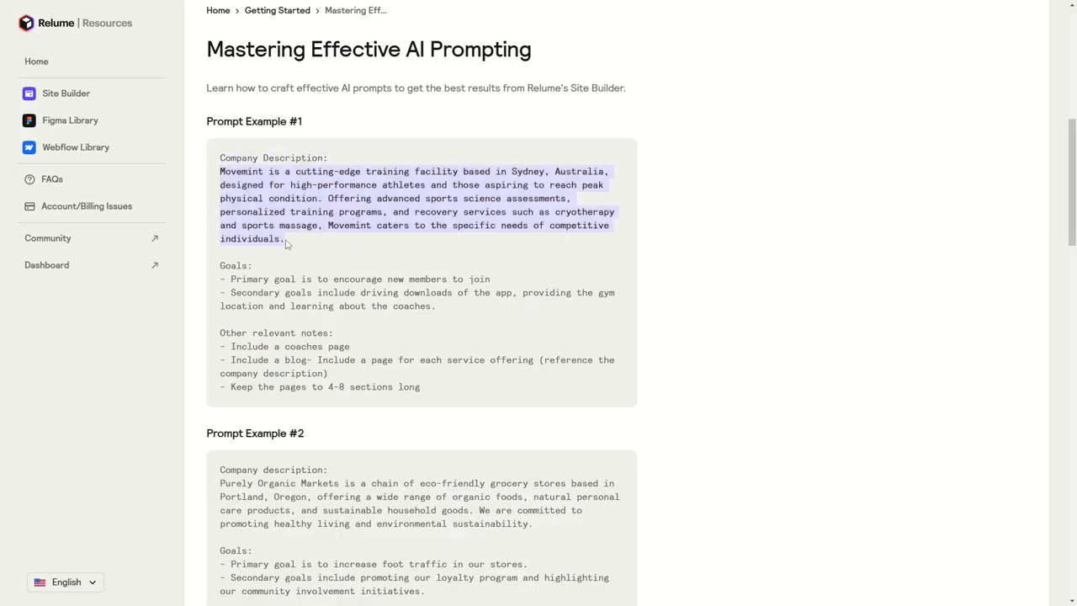
pyautogui.moveTo(220, 282); pyautogui.dragTo(438, 309)
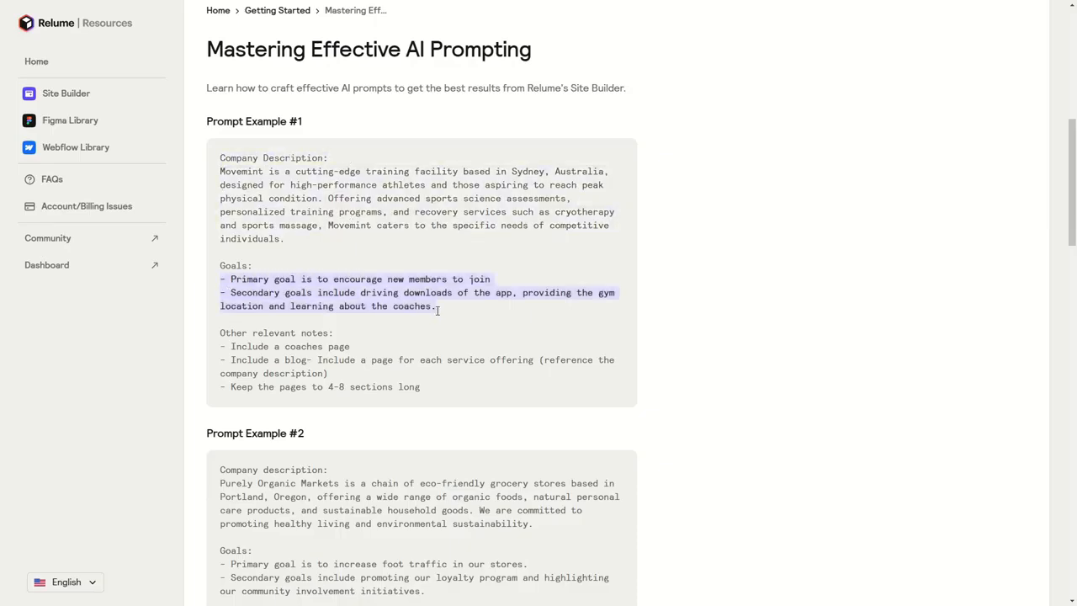
pyautogui.click(326, 339)
pyautogui.moveTo(222, 347); pyautogui.dragTo(443, 386)
pyautogui.click(444, 385)
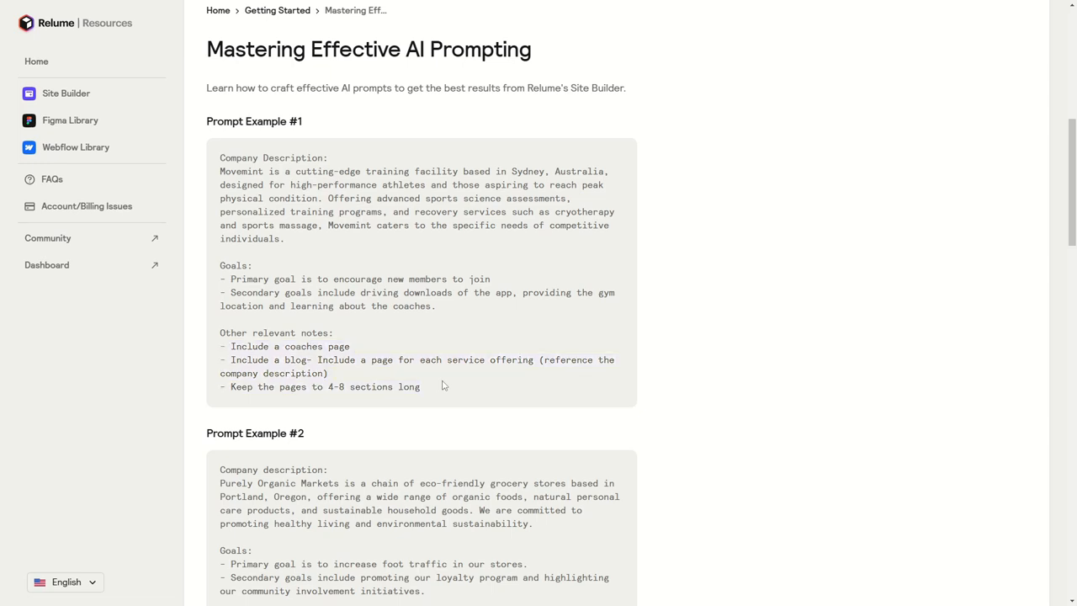
# Copy the full text of Prompt Example #1 into the Primary Sitemap's sitemap prompt in the Relume project
pyautogui.moveTo(220, 158); pyautogui.dragTo(424, 387)
pyautogui.hotkey('ctrl', 'c')
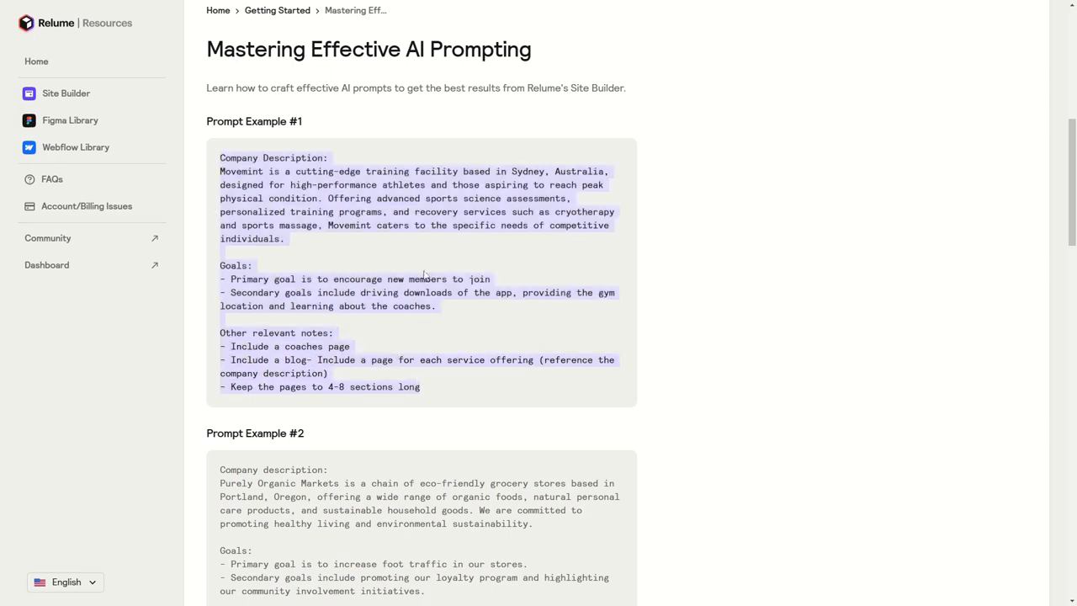
pyautogui.click(332, 271)
pyautogui.hotkey('ctrl', 'Tab')
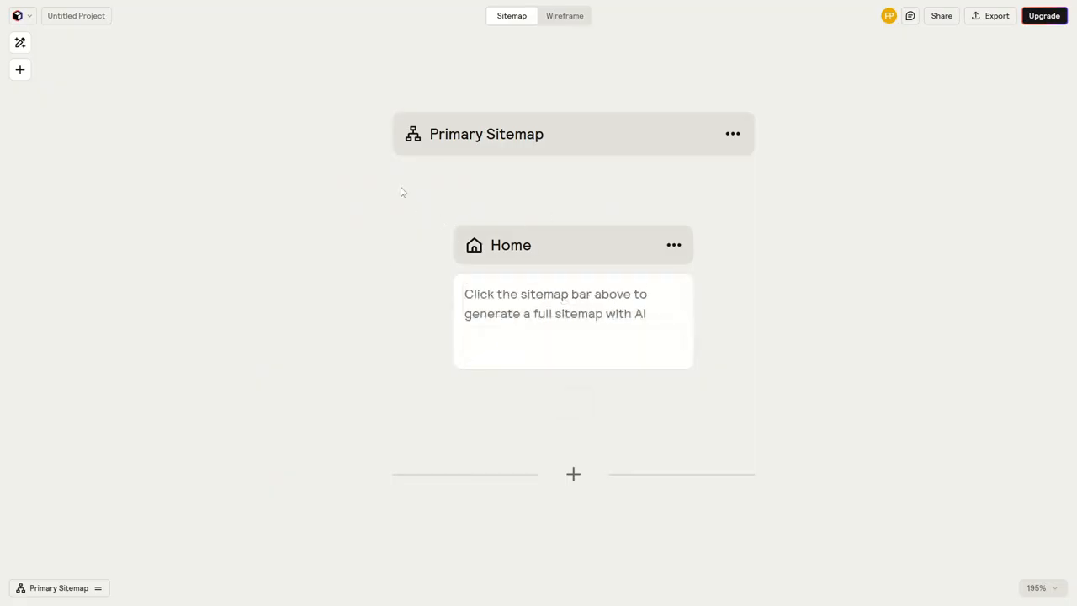
pyautogui.click(497, 134)
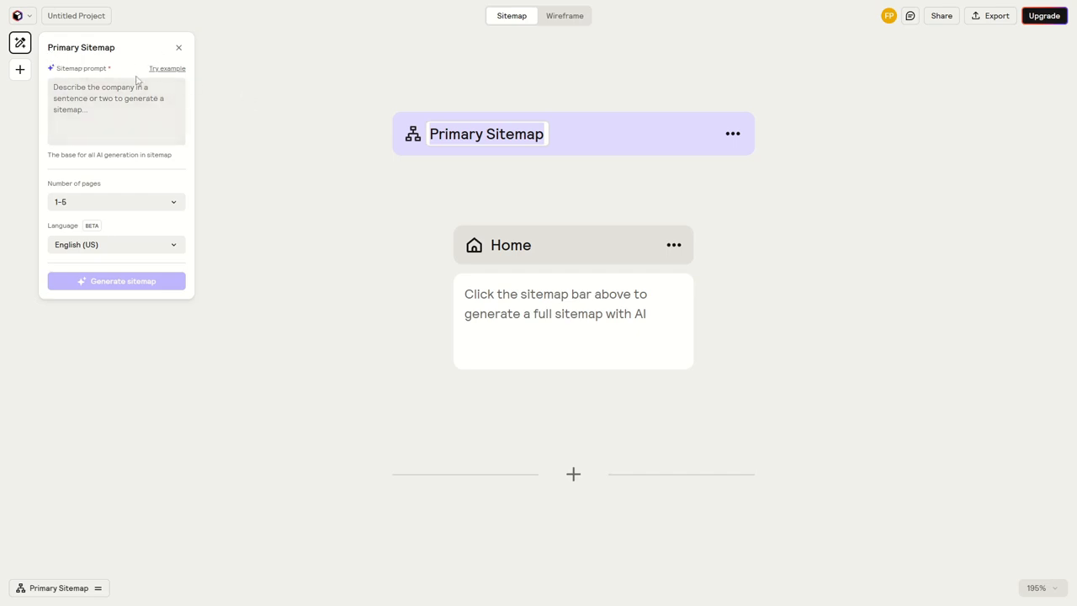
pyautogui.click(123, 98)
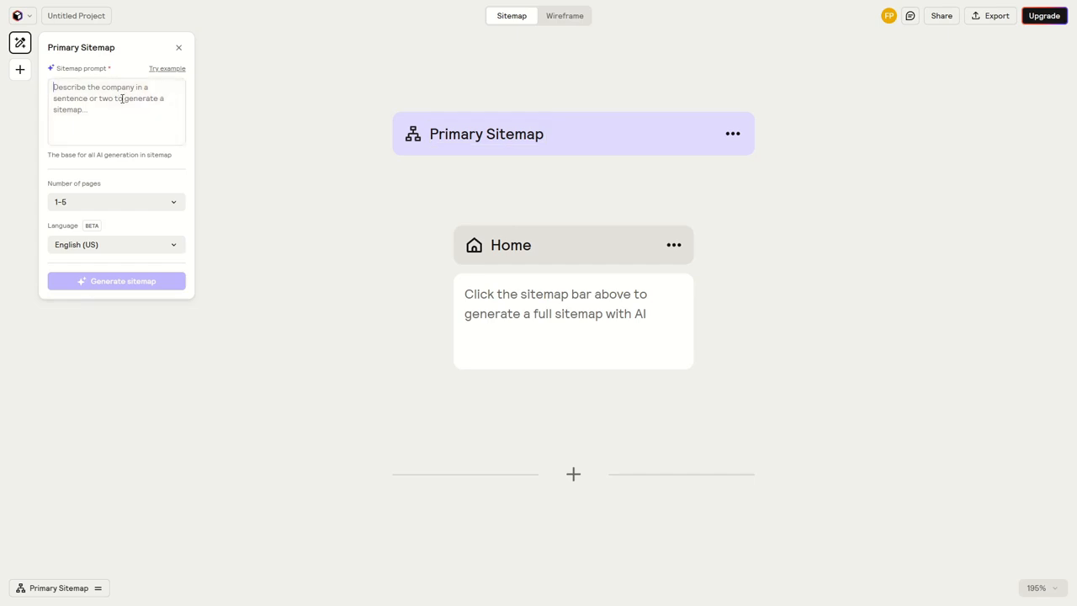
pyautogui.hotkey('ctrl', 'v')
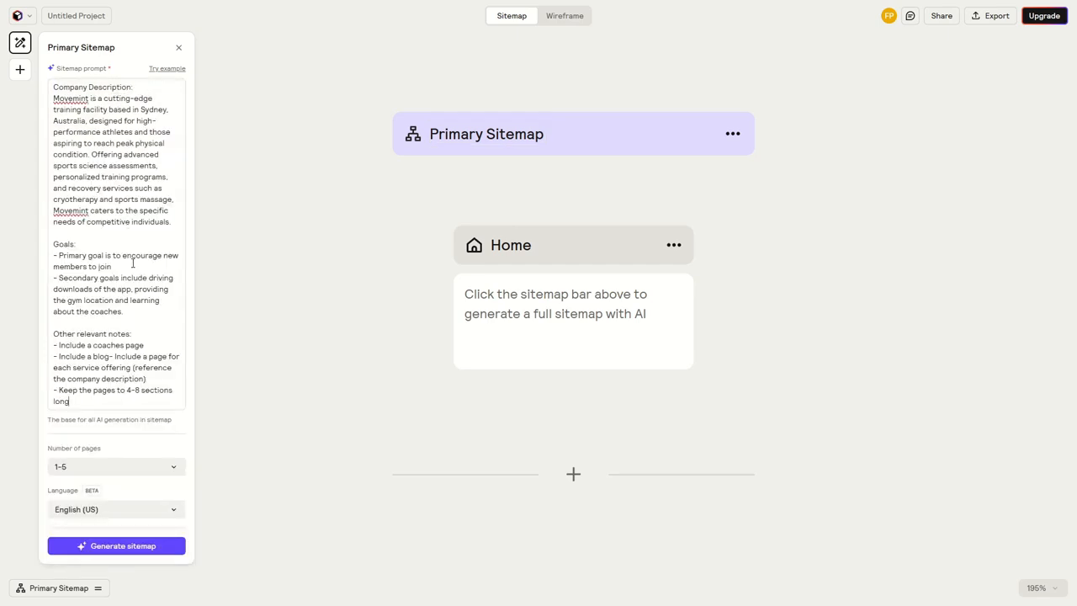
# Generate the Primary Sitemap from the entered prompt with 1-5 pages and English (US) as the language
pyautogui.click(81, 469)
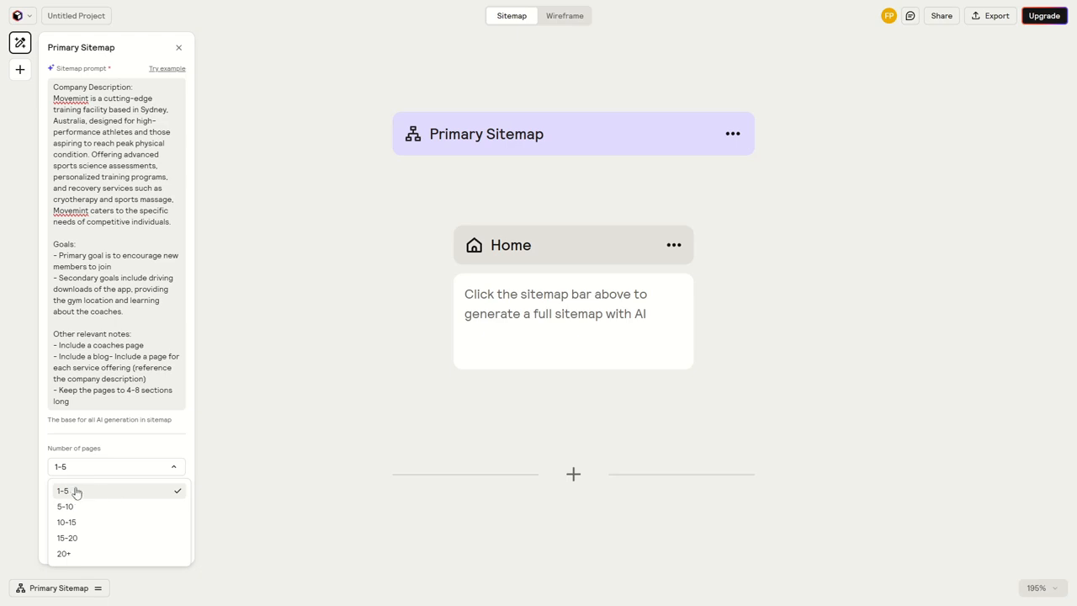
pyautogui.click(76, 493)
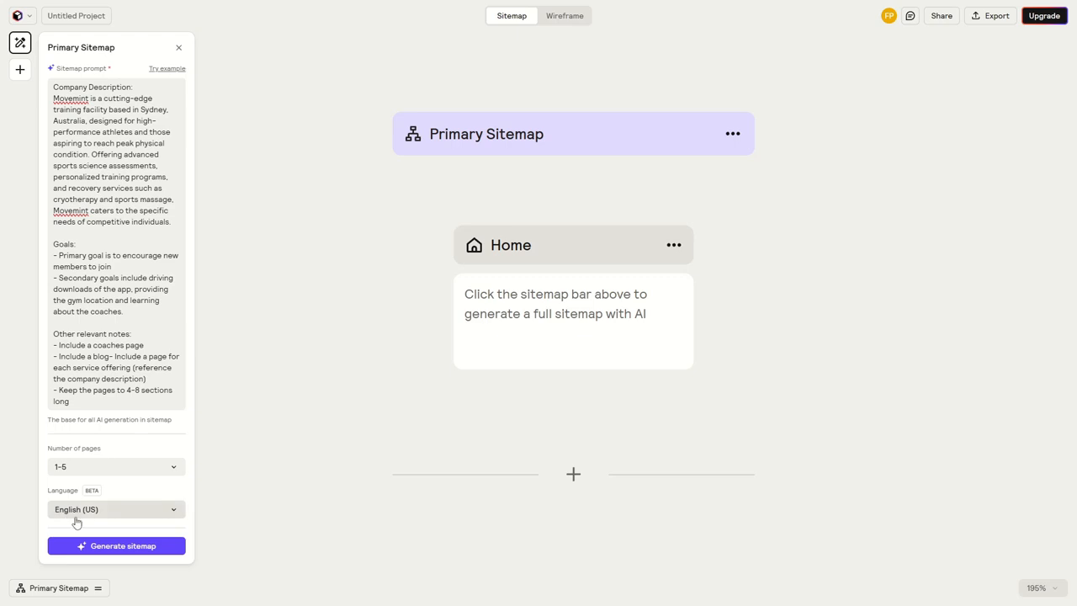
pyautogui.click(122, 549)
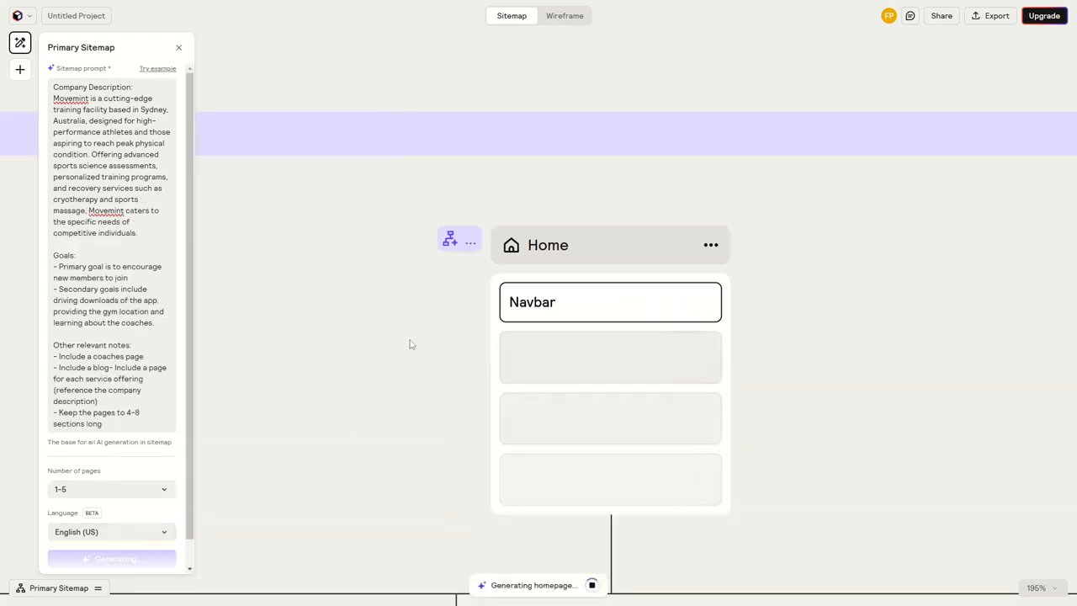
# Examine the generated sitemap, checking the Home page's sections and the Coaches, Services, Blog and Contact Us pages with their subpages
pyautogui.scroll(-8, 405, 360)
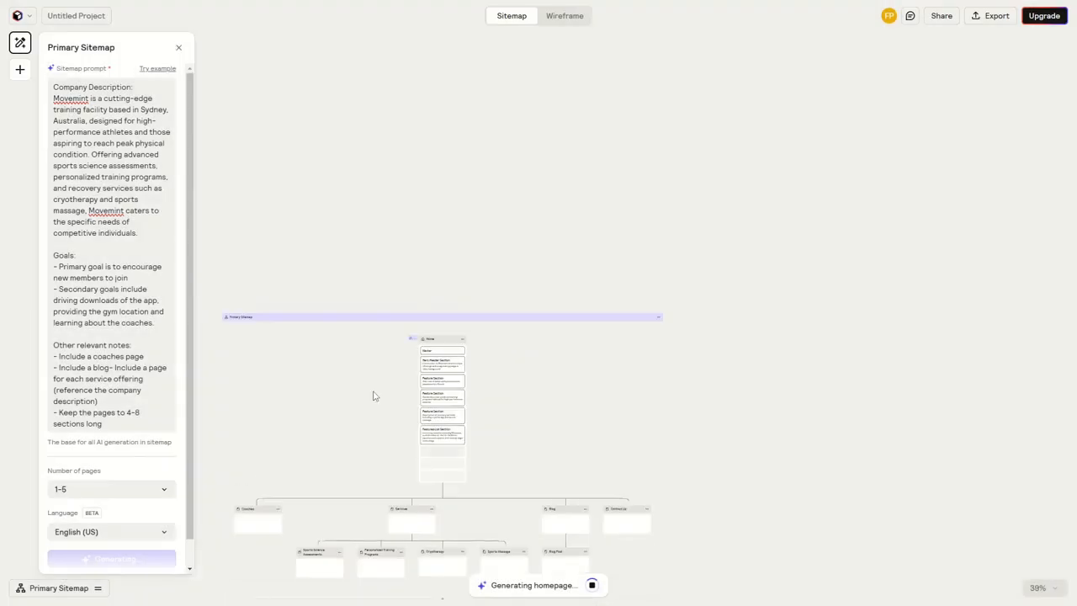
pyautogui.moveTo(374, 394); pyautogui.dragTo(469, 255)
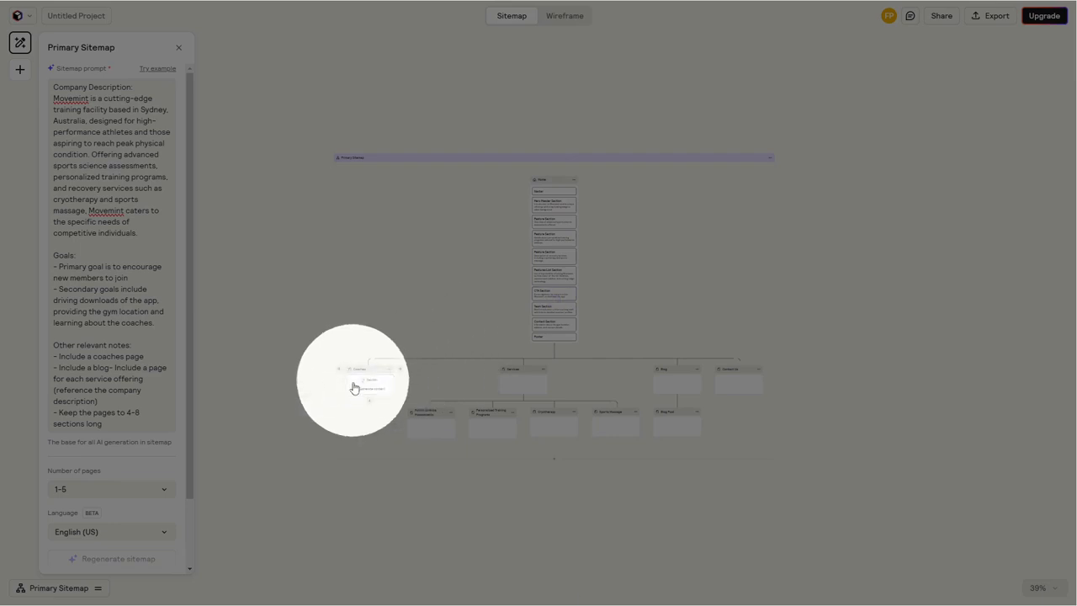
pyautogui.scroll(4, 369, 385)
pyautogui.scroll(4, 362, 384)
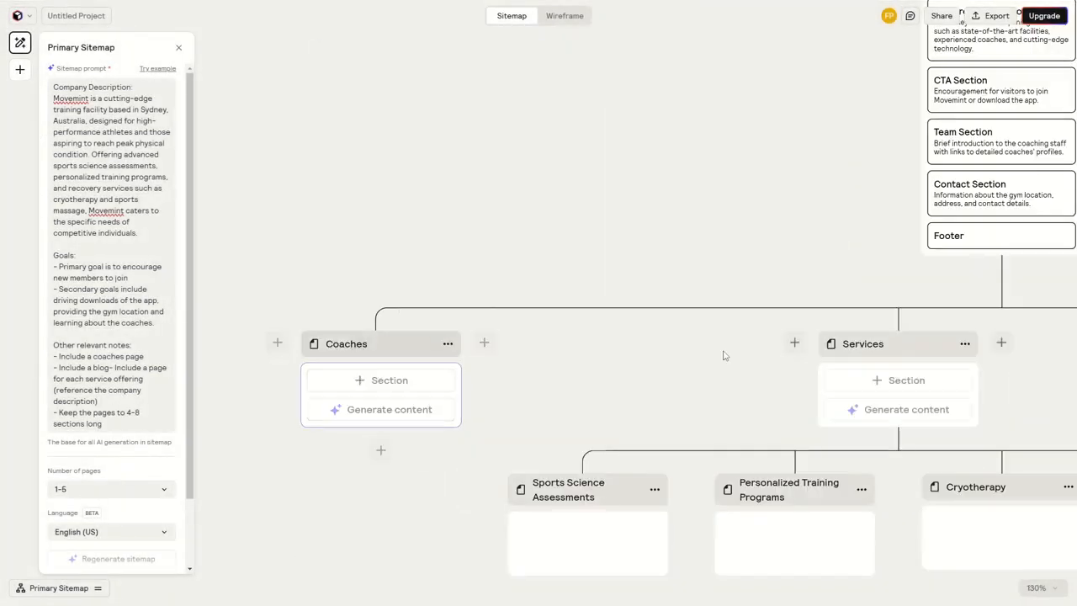
pyautogui.moveTo(721, 356); pyautogui.dragTo(385, 332)
pyautogui.moveTo(748, 342); pyautogui.dragTo(351, 341)
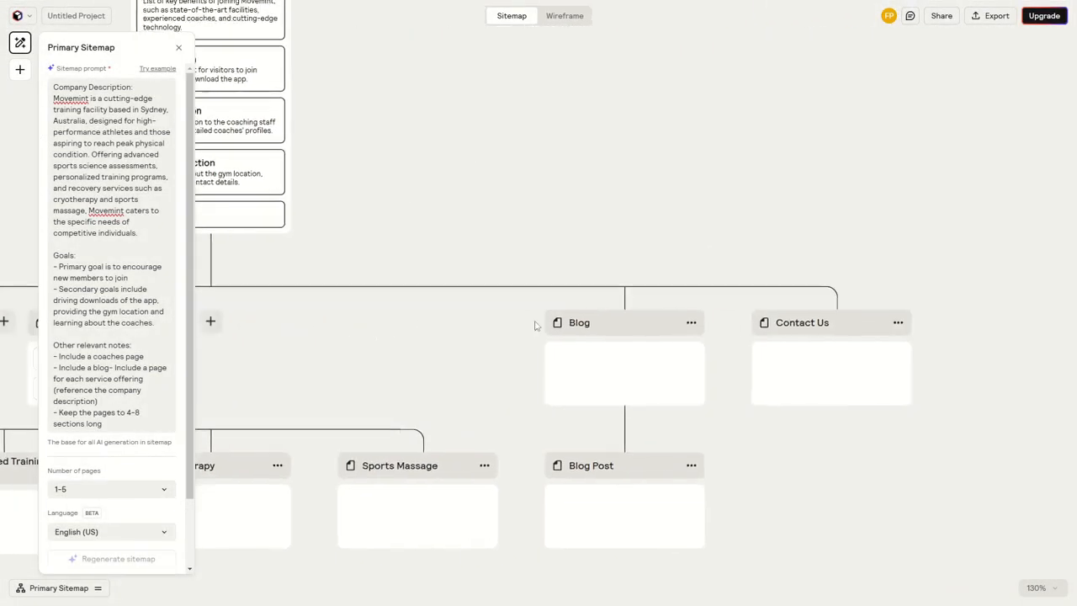
pyautogui.moveTo(433, 339); pyautogui.dragTo(789, 344)
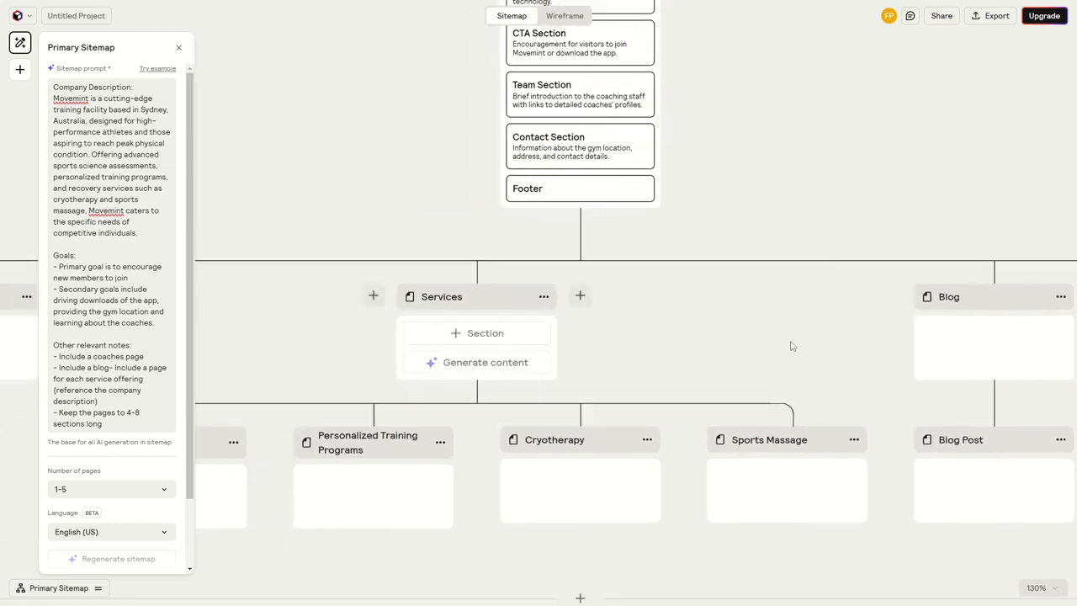
pyautogui.scroll(-4, 646, 320)
pyautogui.moveTo(661, 334); pyautogui.dragTo(645, 502)
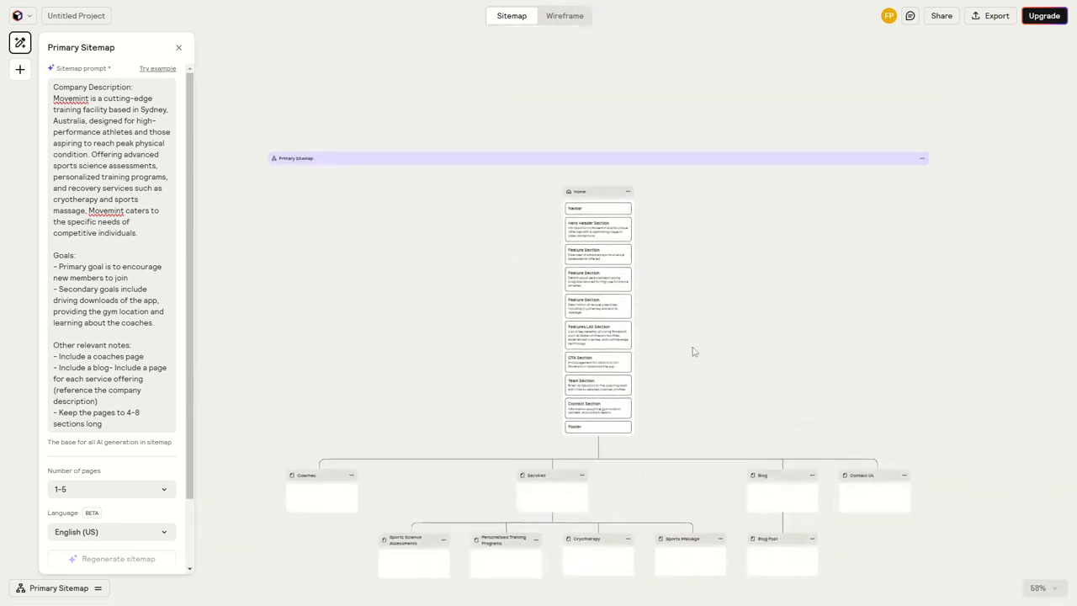
pyautogui.moveTo(692, 212); pyautogui.dragTo(690, 155)
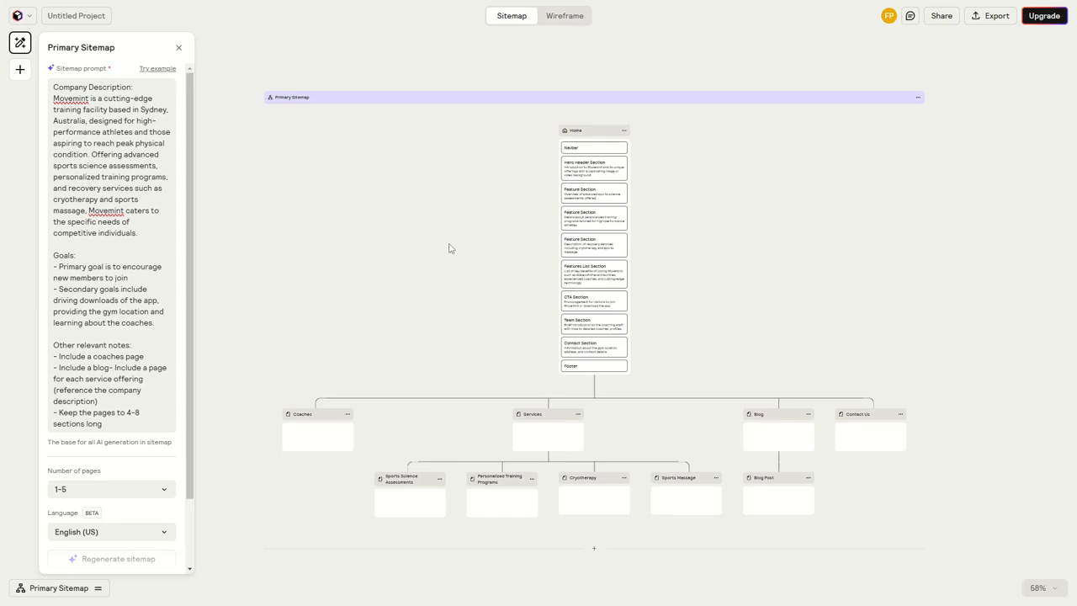
# Regenerate the Home page with the page prompt "Add a section with our company contact information, including our phone number"
pyautogui.scroll(10, 585, 120)
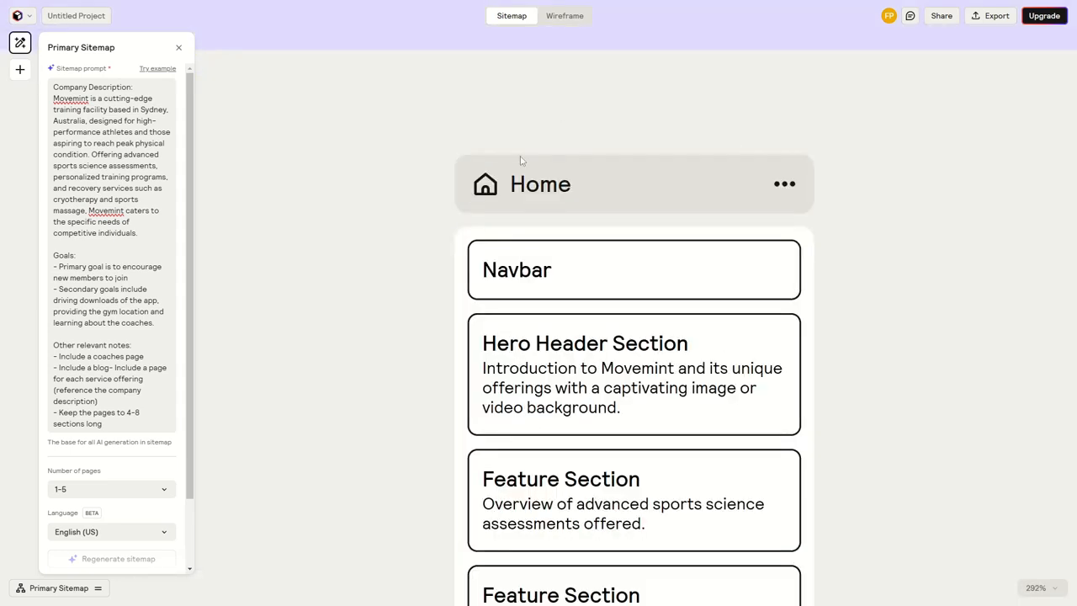
pyautogui.click(696, 178)
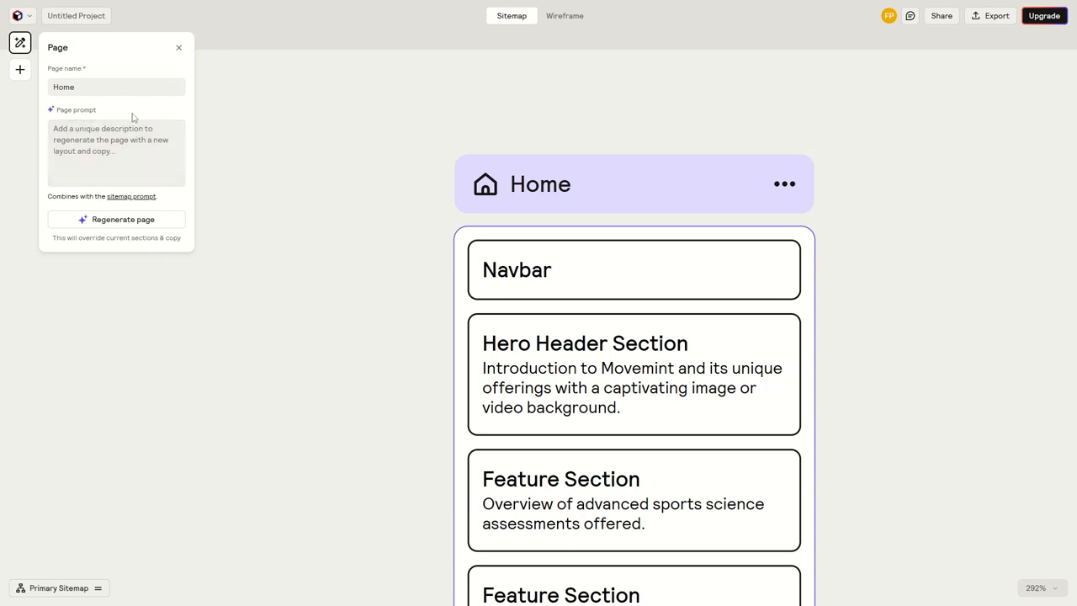
pyautogui.scroll(-8, 387, 260)
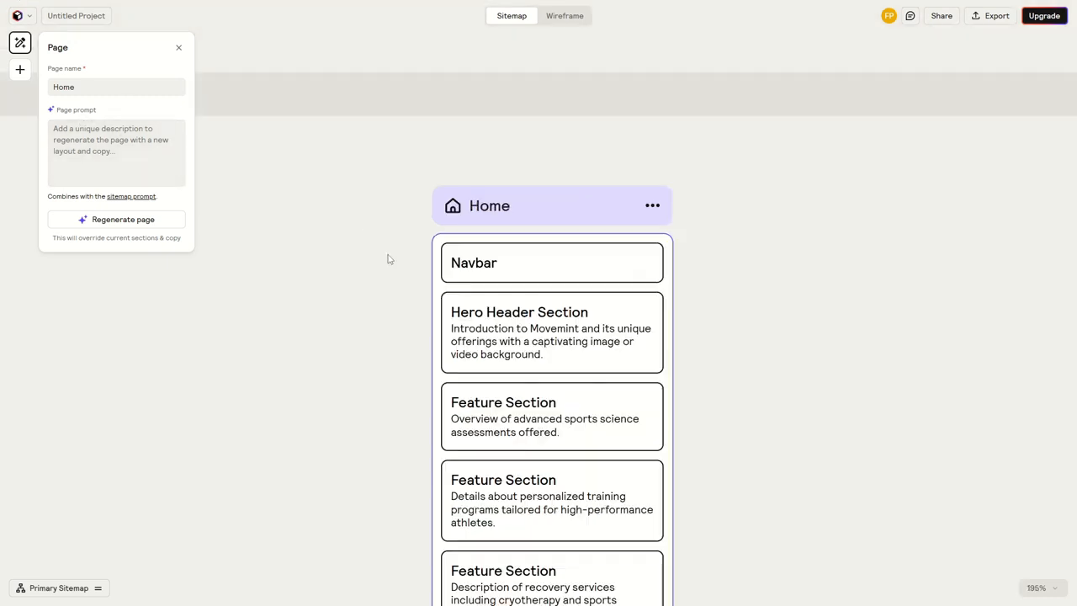
pyautogui.scroll(-3, 418, 178)
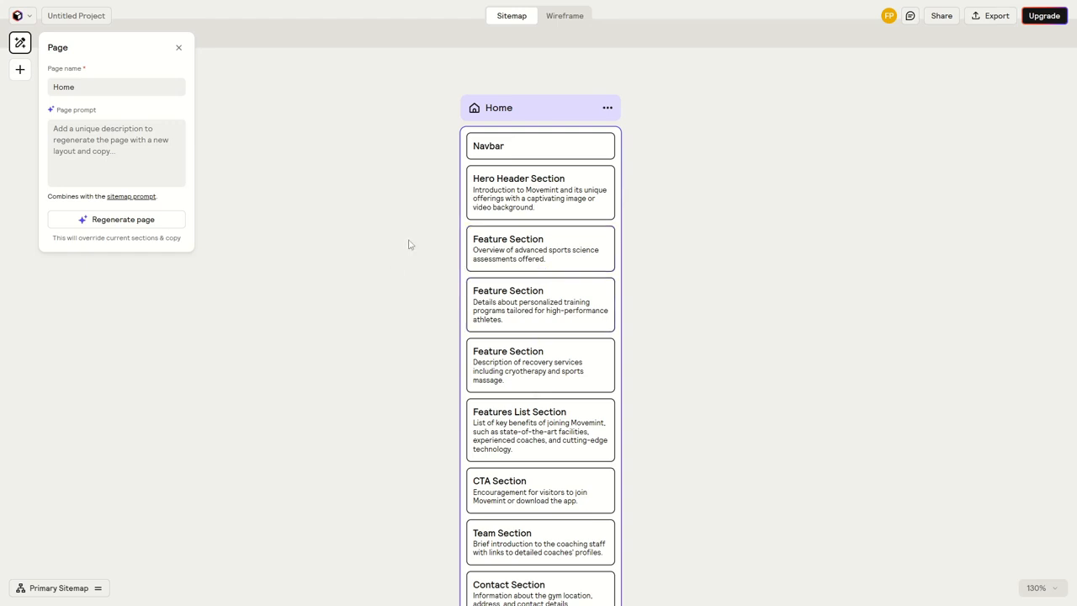
pyautogui.click(128, 160)
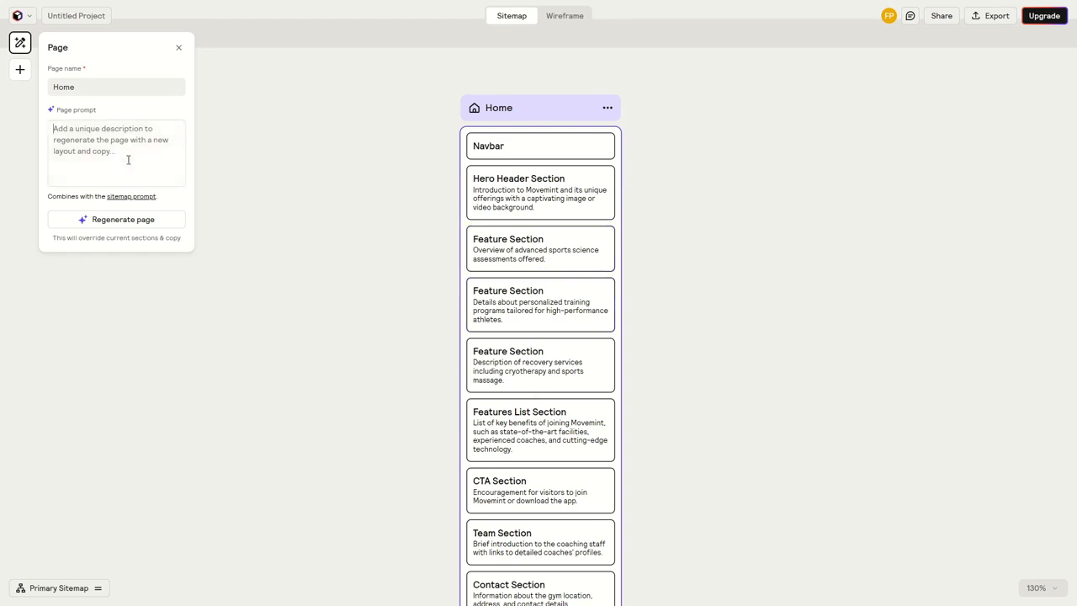
pyautogui.write('Add a ')
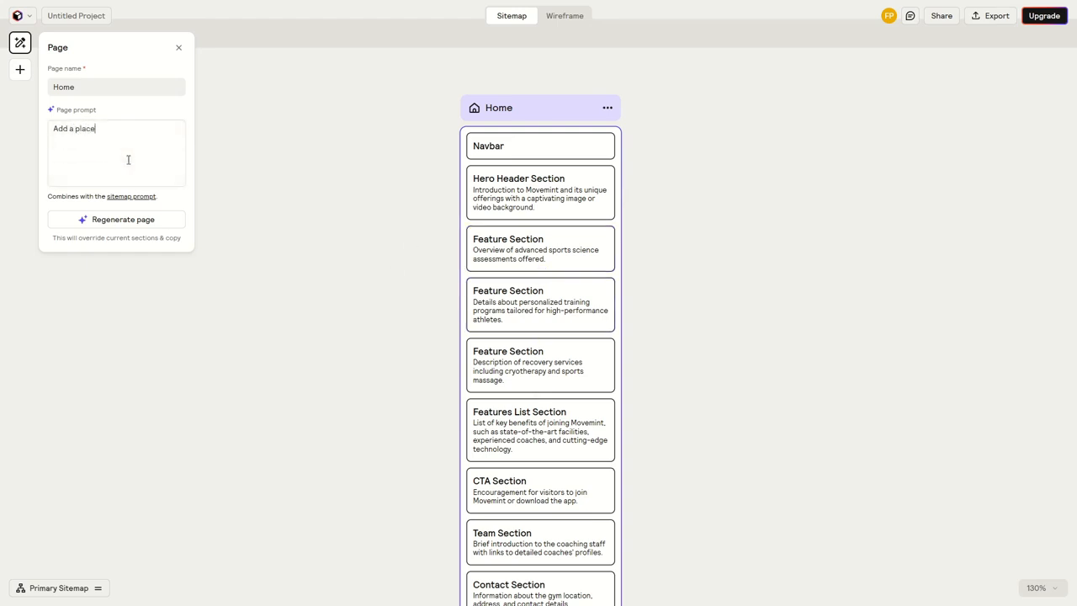
pyautogui.write('section with our company contact information, including our')
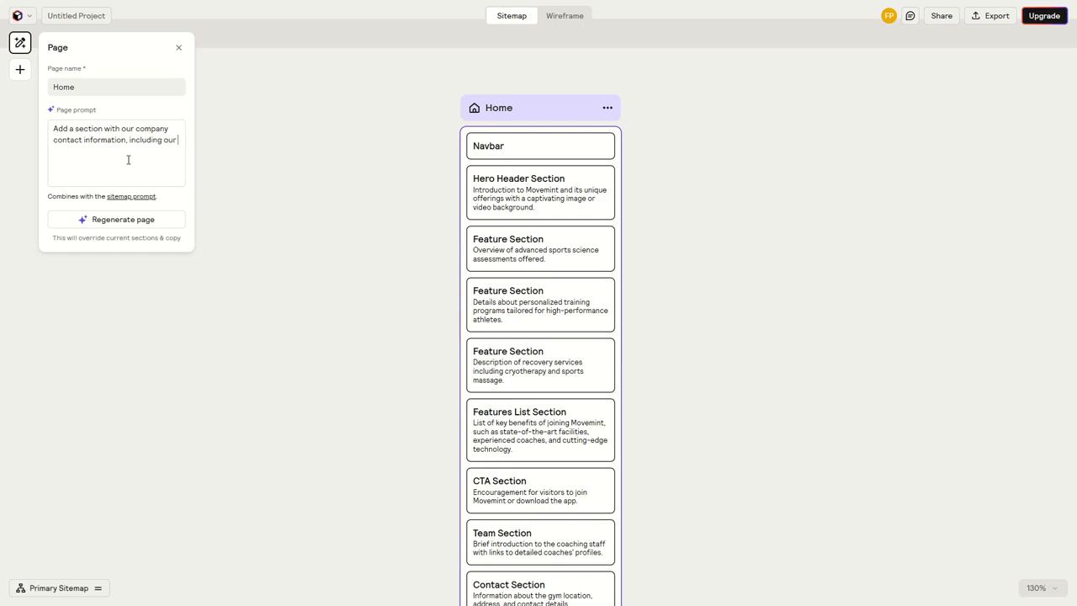
pyautogui.write('ne number')
pyautogui.click(97, 221)
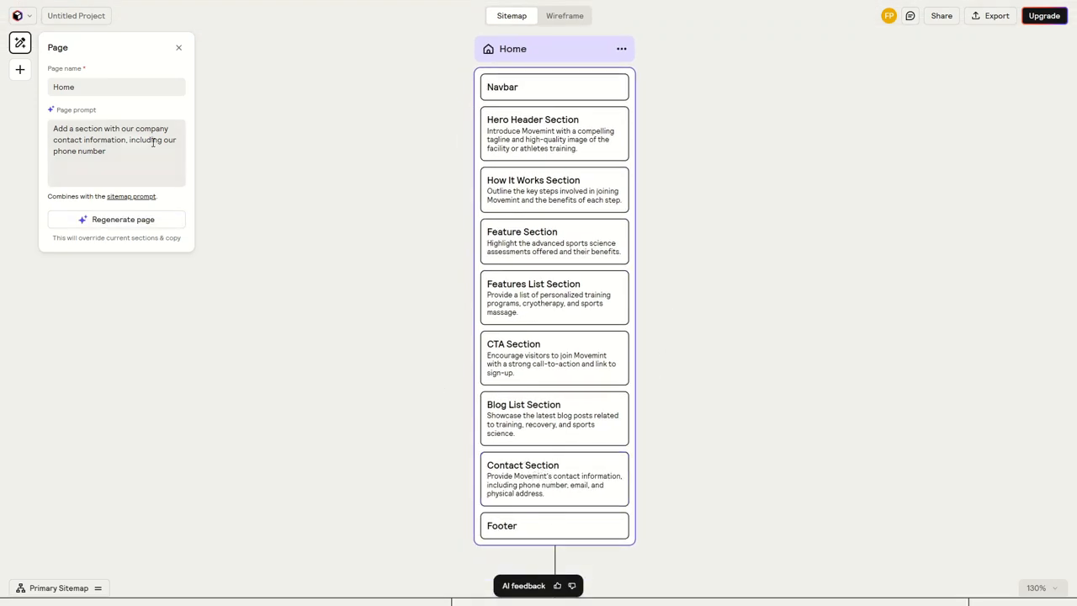
# Generate content for all the empty pages of the Primary Sitemap and close its settings
pyautogui.click(414, 331)
pyautogui.scroll(-3, 413, 329)
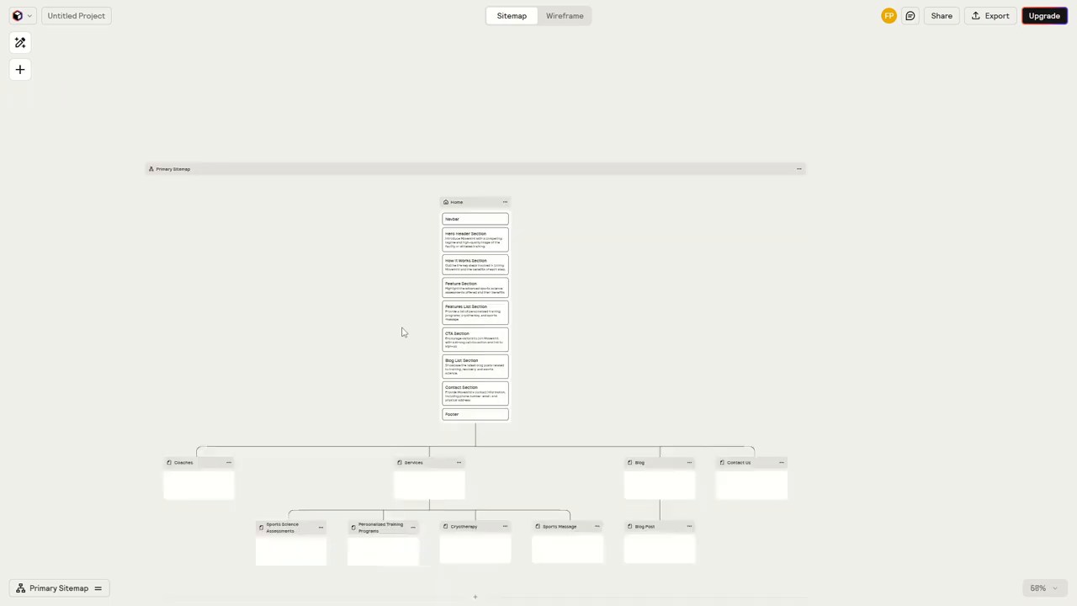
pyautogui.scroll(-1, 404, 331)
pyautogui.hscroll(-1, 404, 332)
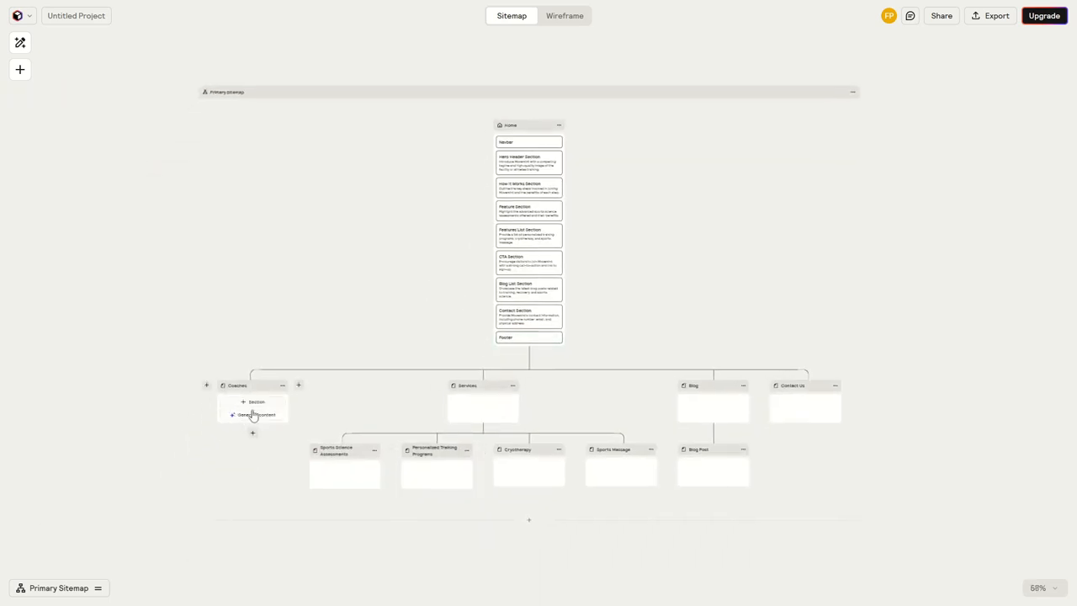
pyautogui.scroll(-2, 254, 414)
pyautogui.moveTo(386, 121); pyautogui.dragTo(423, 307)
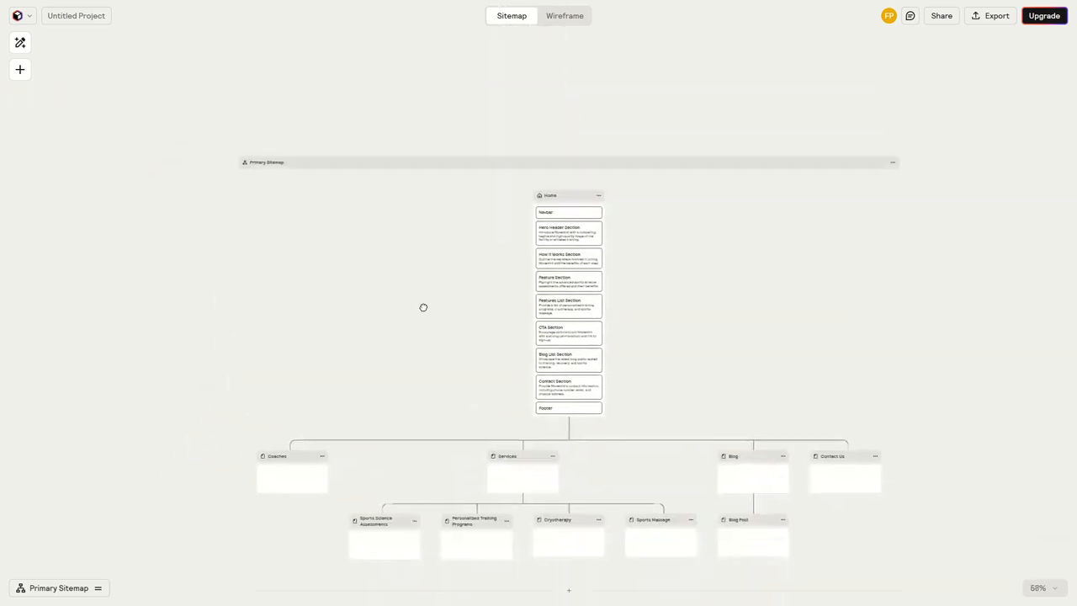
pyautogui.click(338, 163)
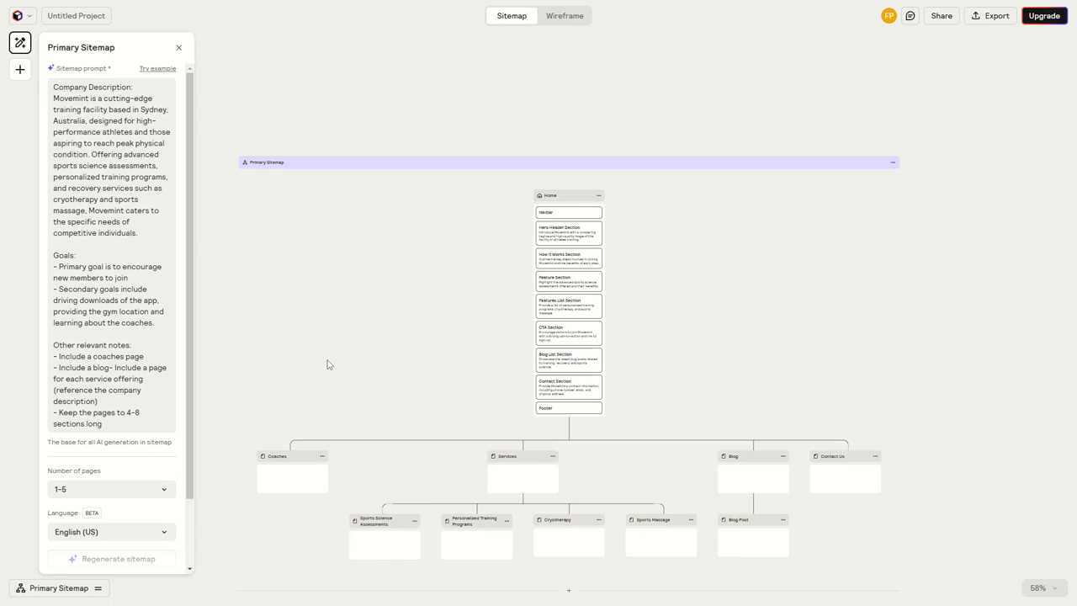
pyautogui.scroll(-2, 111, 391)
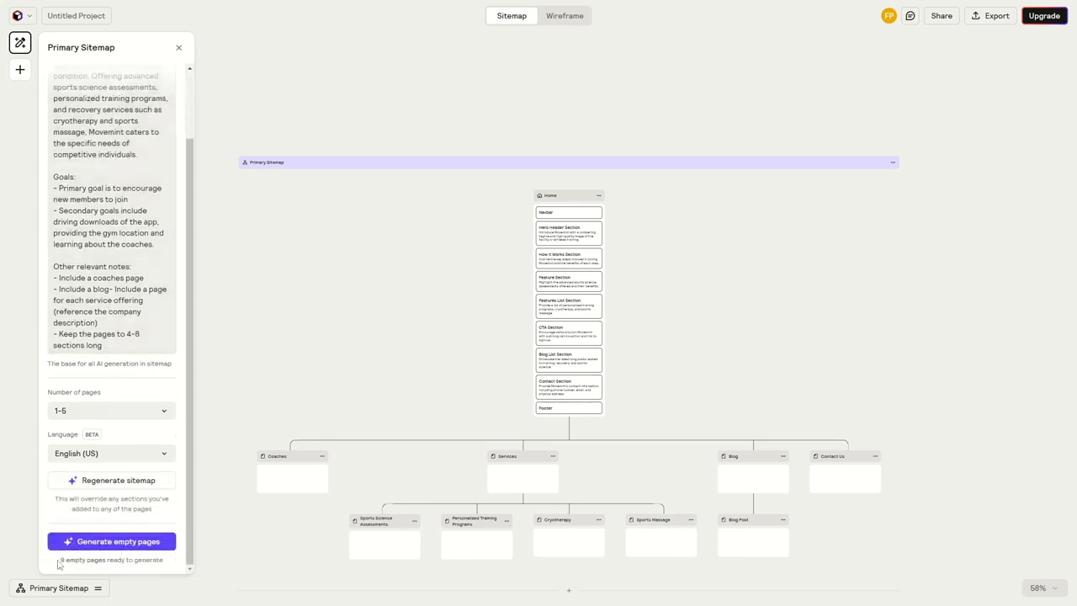
pyautogui.click(109, 547)
pyautogui.scroll(-3, 404, 376)
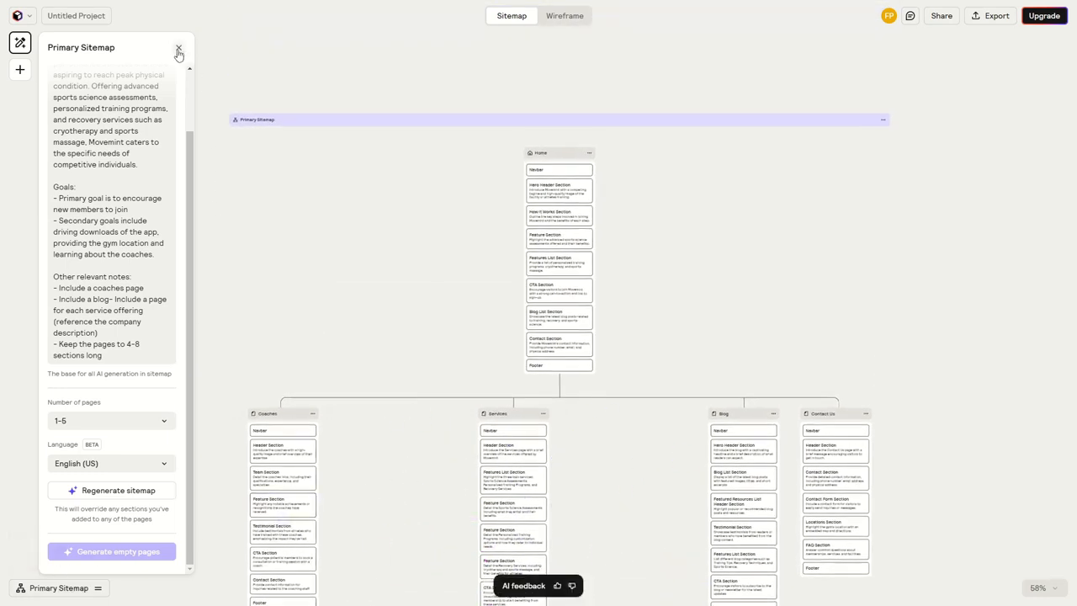
pyautogui.click(179, 49)
# Add a second, blank sitemap to the project and look over both sitemaps on the canvas
pyautogui.moveTo(72, 593)
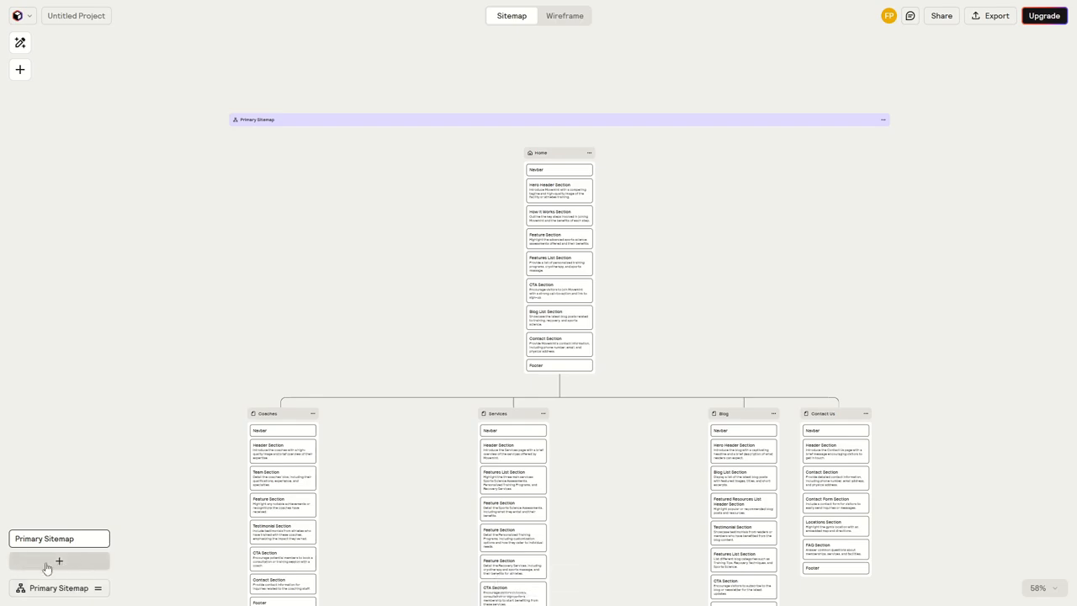
pyautogui.click(59, 562)
pyautogui.scroll(-2, 263, 425)
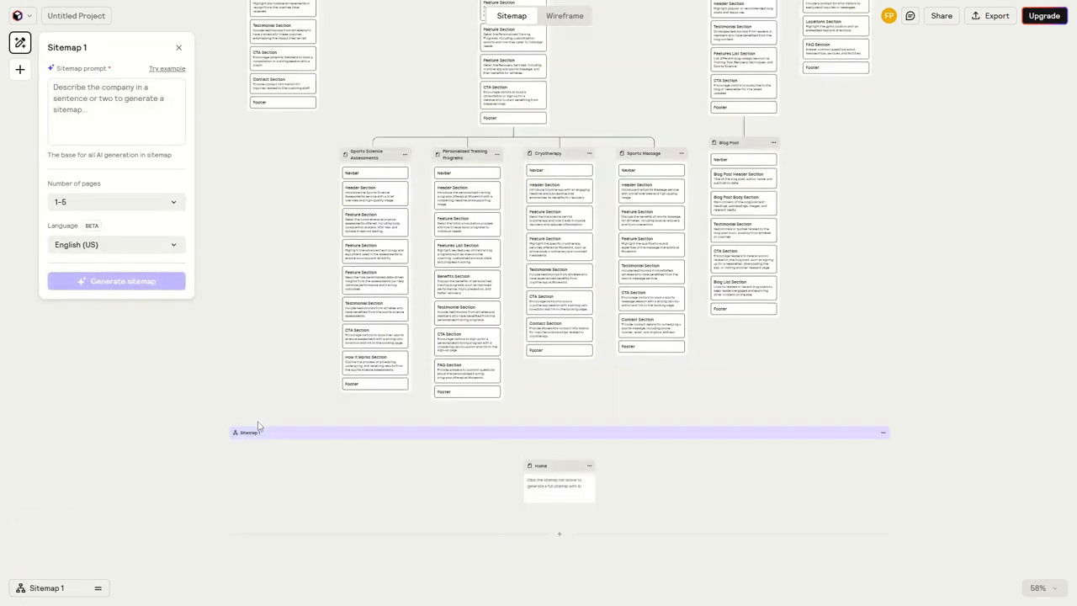
pyautogui.scroll(2, 269, 364)
pyautogui.scroll(5, 271, 354)
pyautogui.scroll(-3, 424, 202)
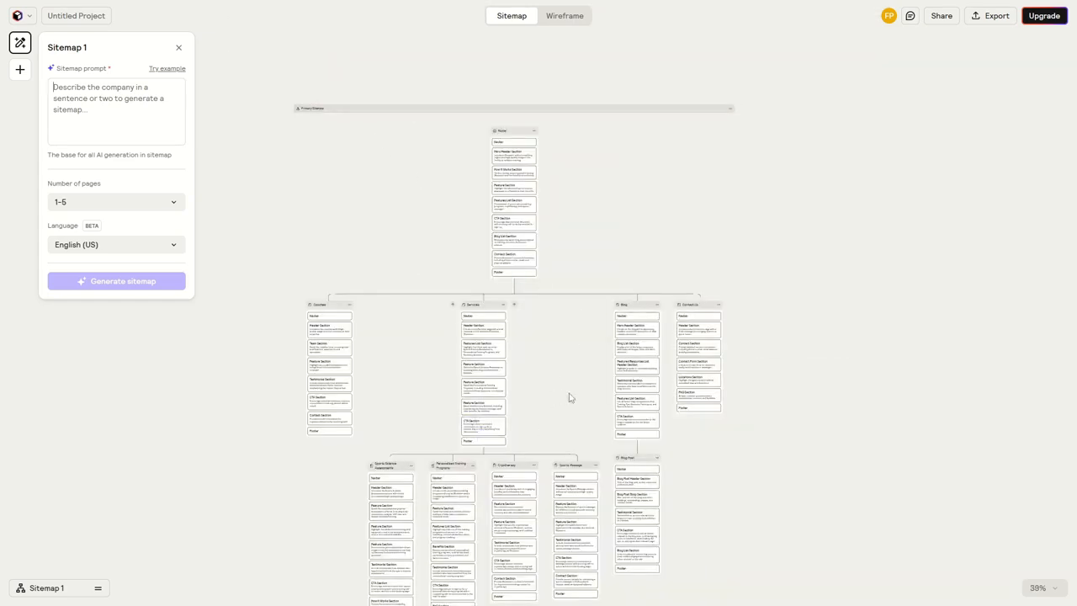
pyautogui.scroll(-5, 569, 397)
pyautogui.scroll(5, 484, 388)
pyautogui.scroll(-1, 472, 382)
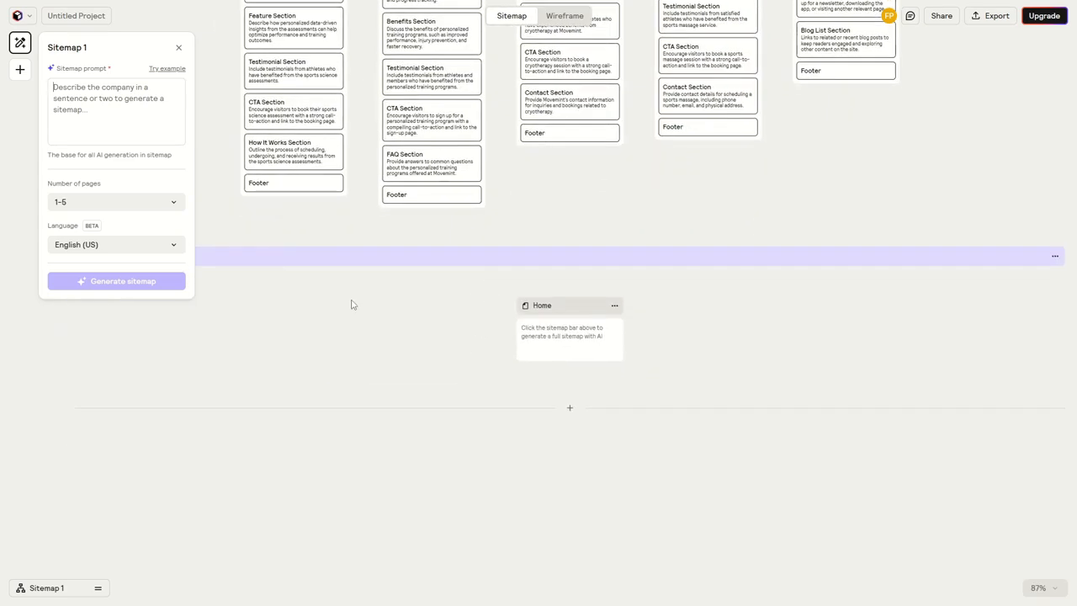
# Delete the blank Sitemap 1 below the Primary Sitemap
pyautogui.moveTo(536, 341)
pyautogui.click(1056, 257)
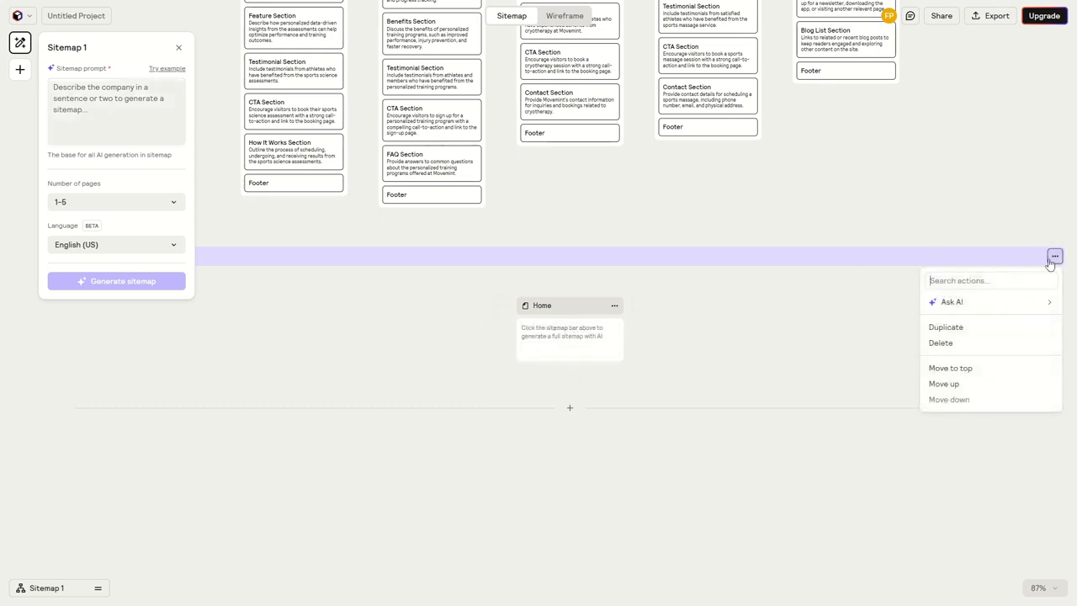
pyautogui.click(942, 344)
pyautogui.click(626, 330)
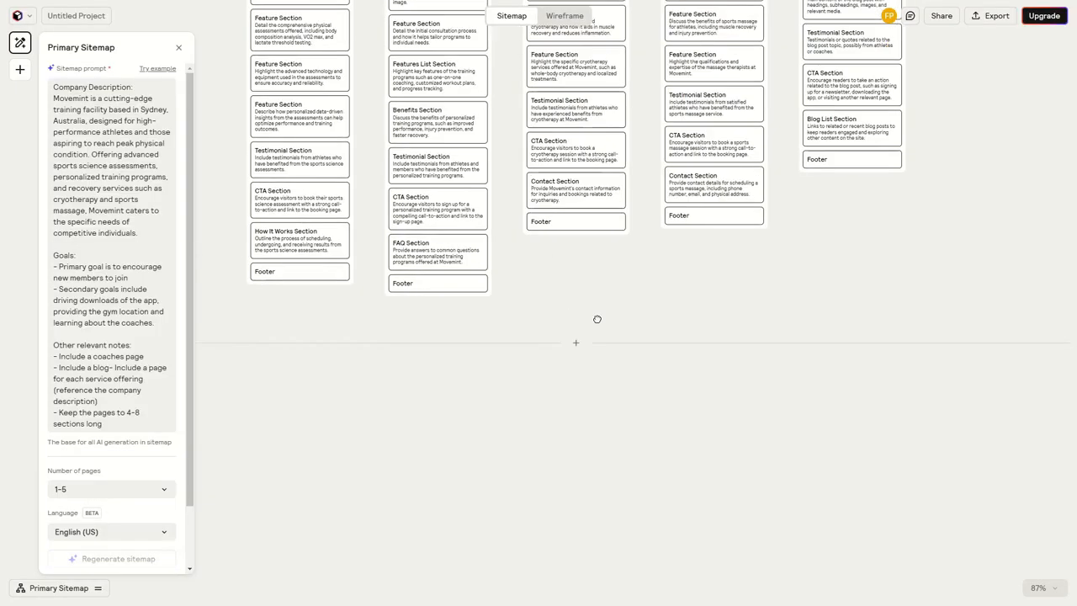
# Review the Primary Sitemap's completed pages and their sections, from the Home page down to the Services and Blog branches
pyautogui.scroll(-8, 598, 319)
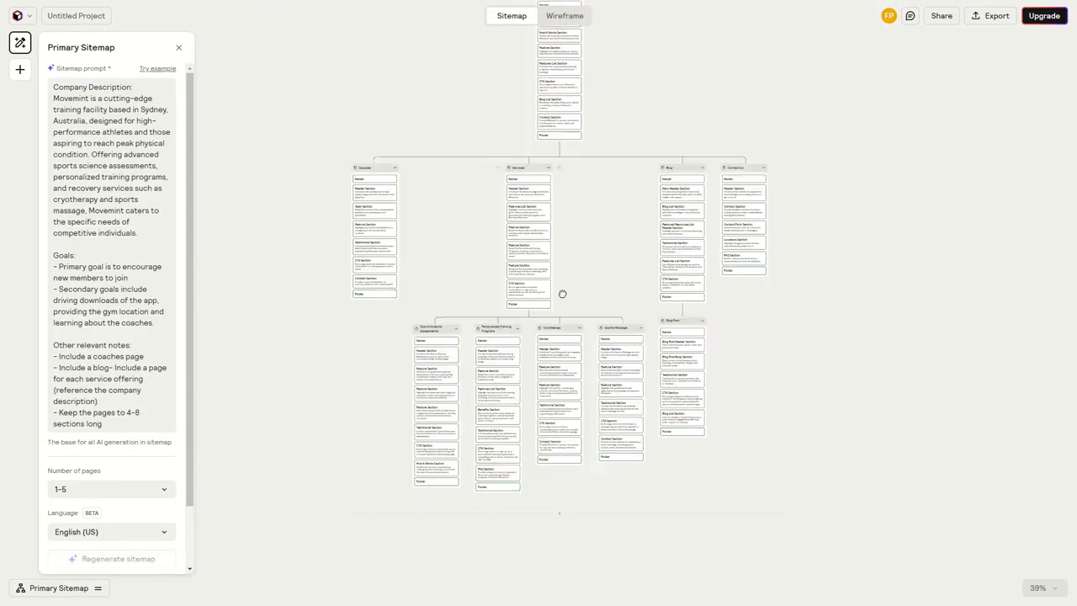
pyautogui.moveTo(562, 293); pyautogui.dragTo(558, 313)
pyautogui.moveTo(584, 273); pyautogui.dragTo(585, 425)
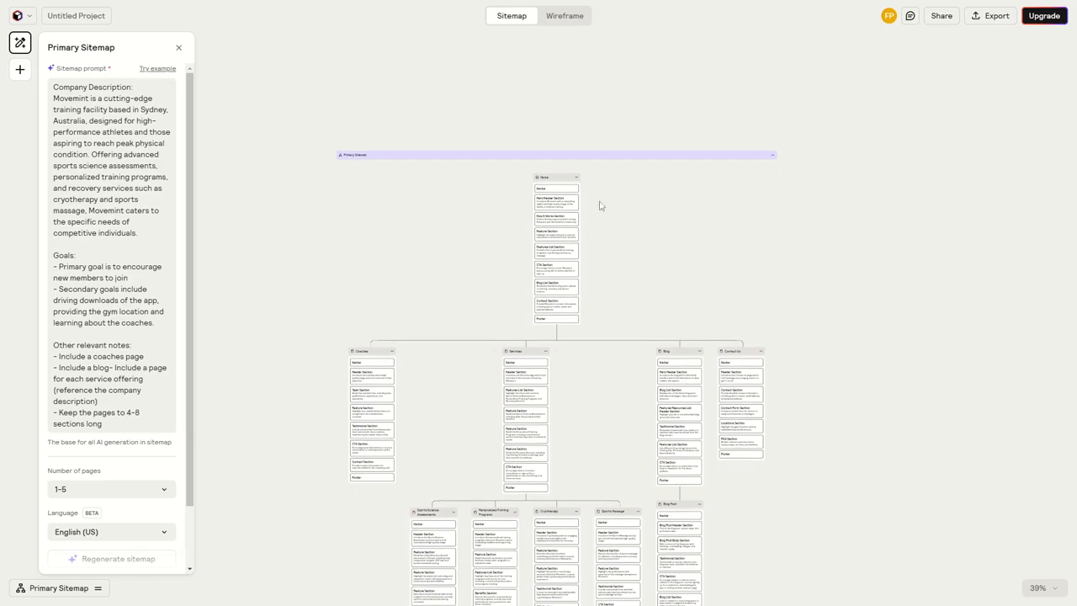
pyautogui.scroll(4, 581, 252)
pyautogui.scroll(4, 582, 312)
pyautogui.scroll(3, 585, 294)
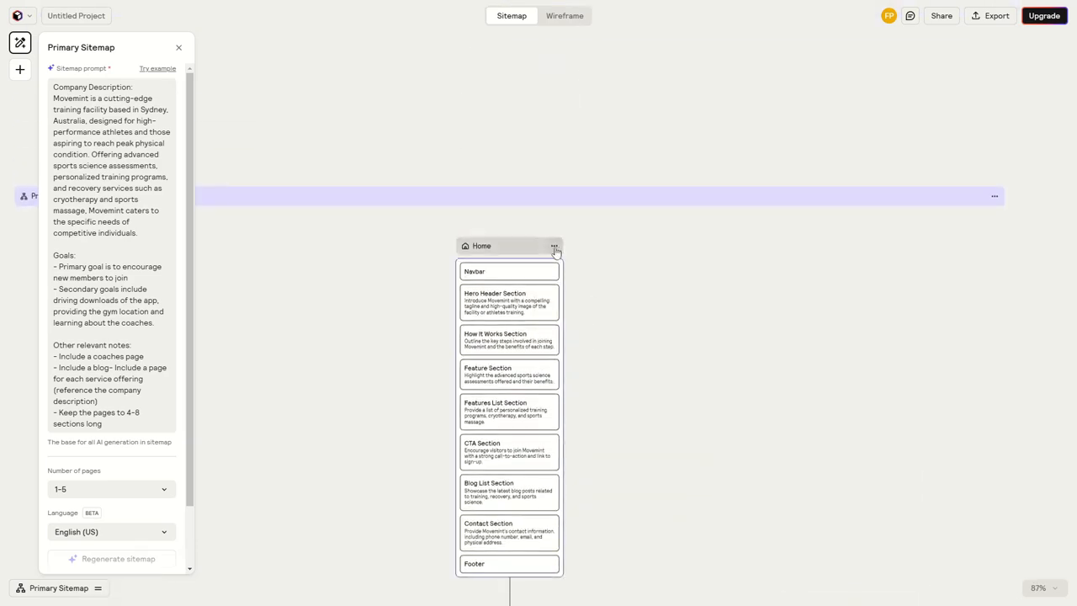
pyautogui.scroll(-4, 570, 344)
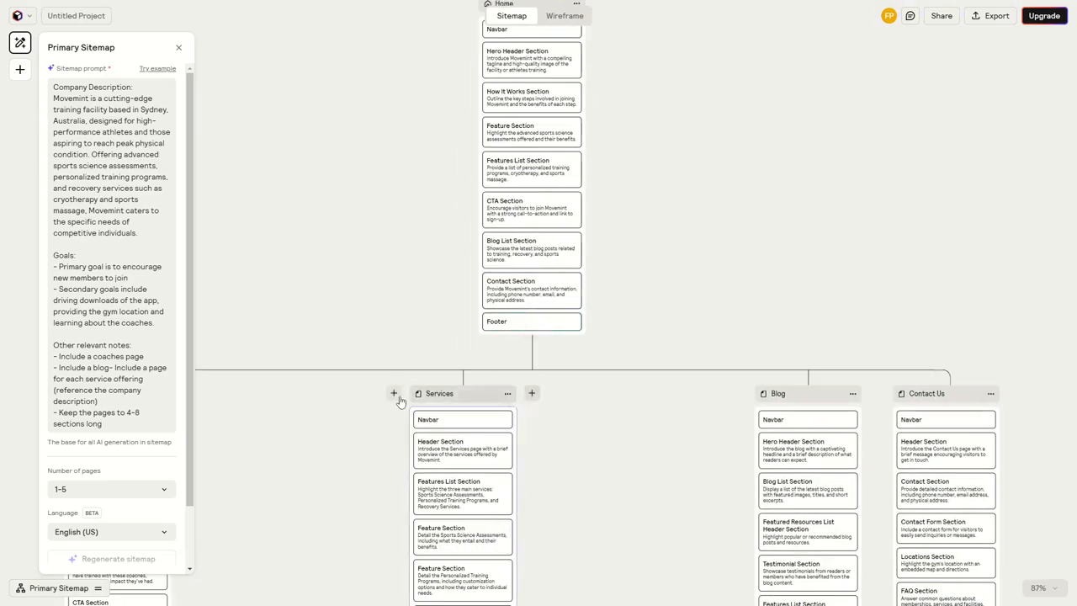
pyautogui.scroll(4, 505, 253)
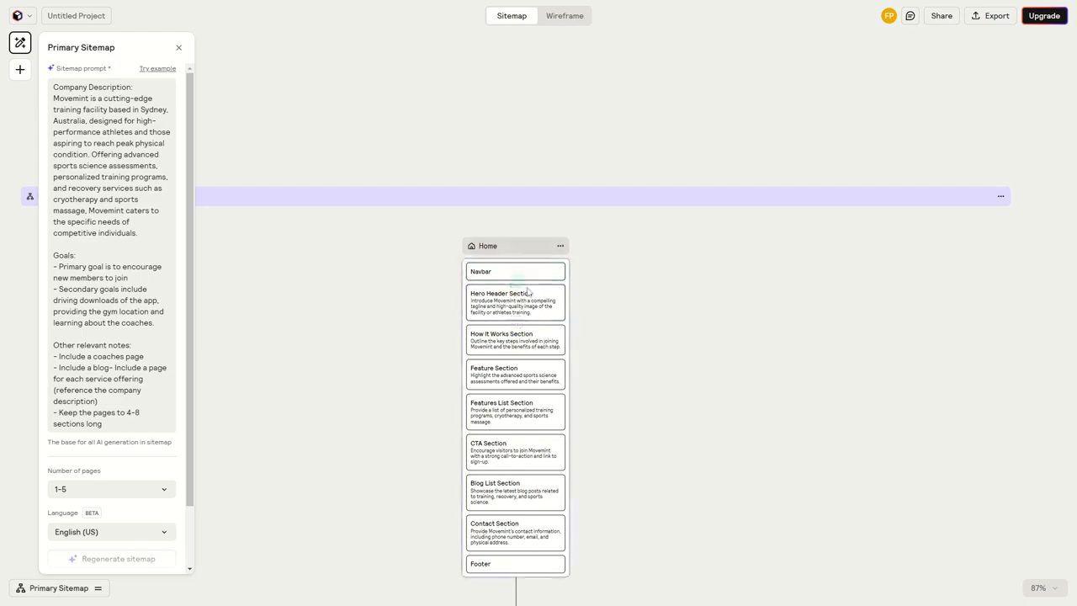
# Add a page named "Our Services" between the Services and Blog pages of the Primary Sitemap
pyautogui.moveTo(629, 449); pyautogui.dragTo(656, 73)
pyautogui.scroll(4, 563, 294)
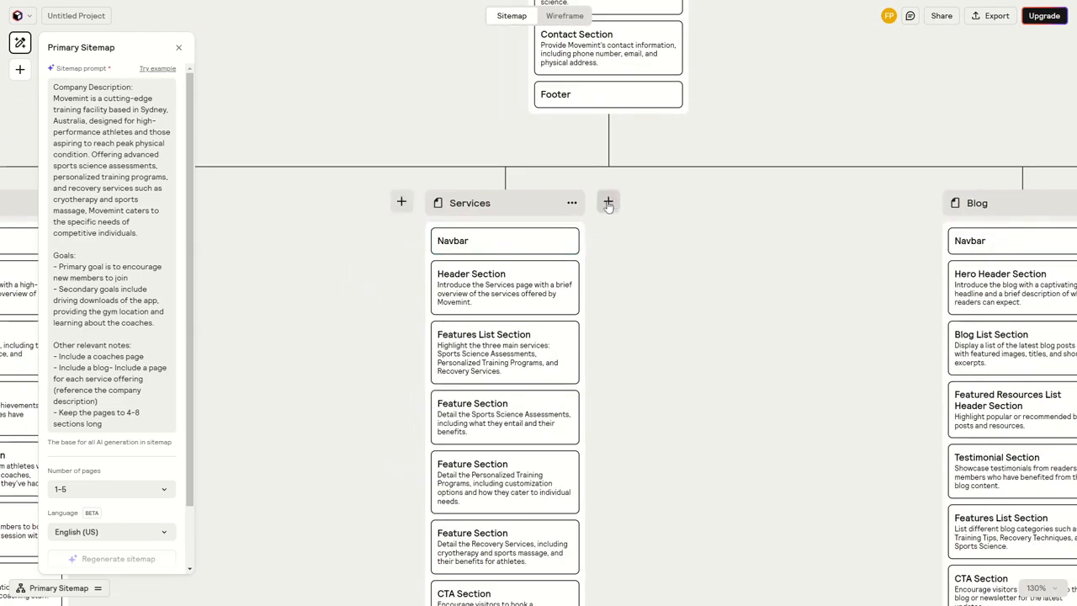
pyautogui.click(608, 202)
pyautogui.moveTo(792, 277); pyautogui.dragTo(364, 272)
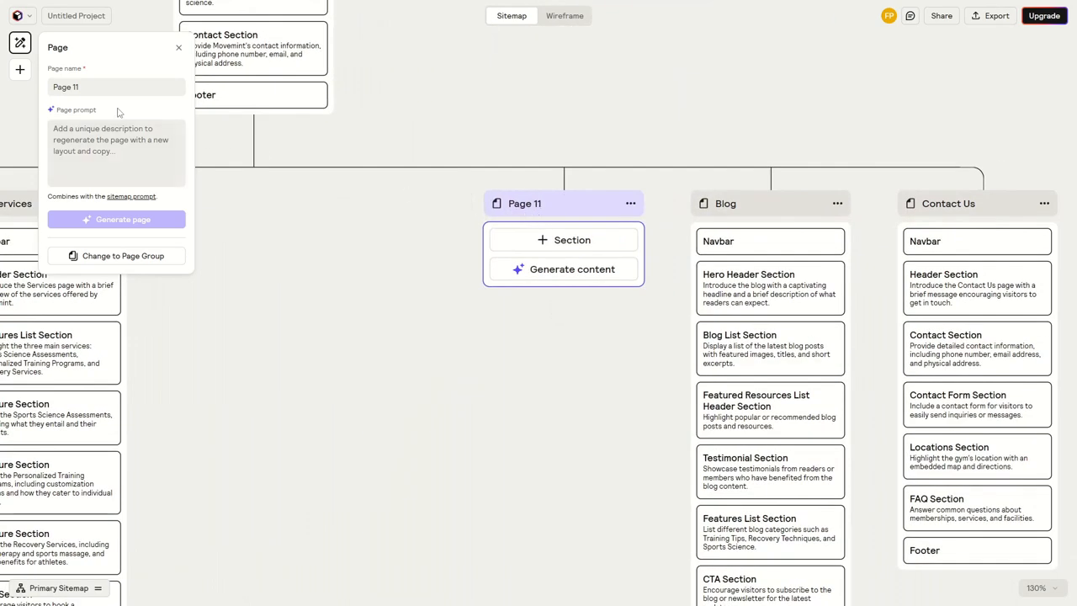
pyautogui.moveTo(91, 89); pyautogui.dragTo(44, 94)
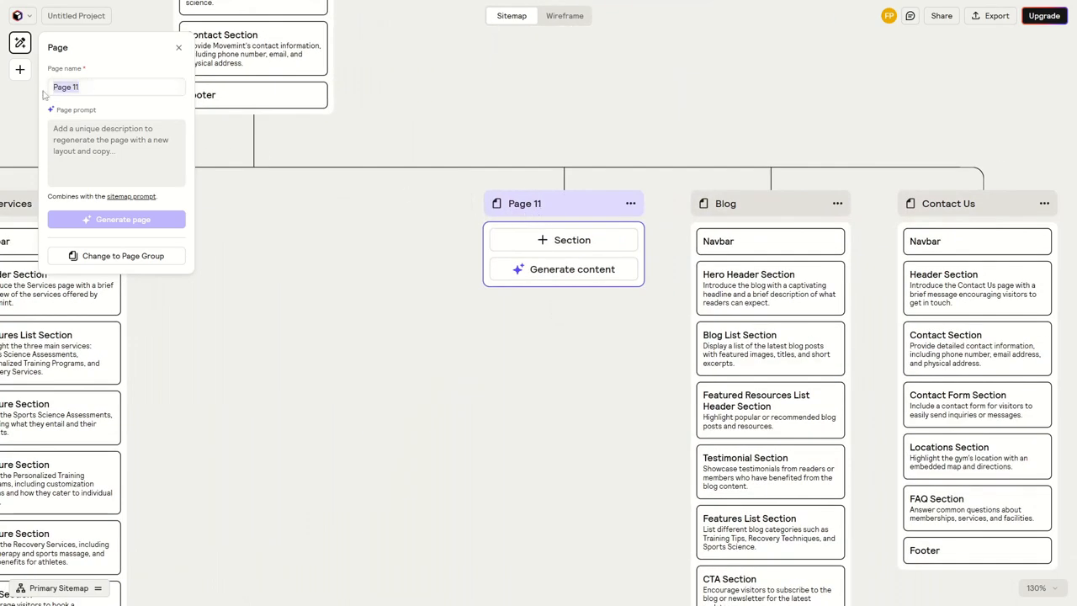
pyautogui.write('Our Services')
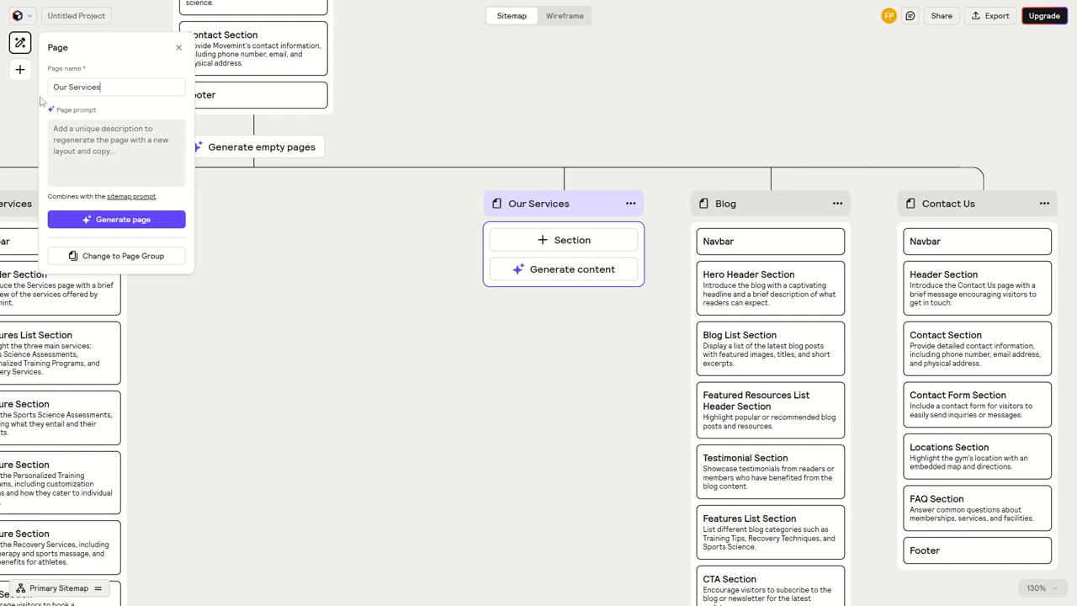
pyautogui.click(110, 153)
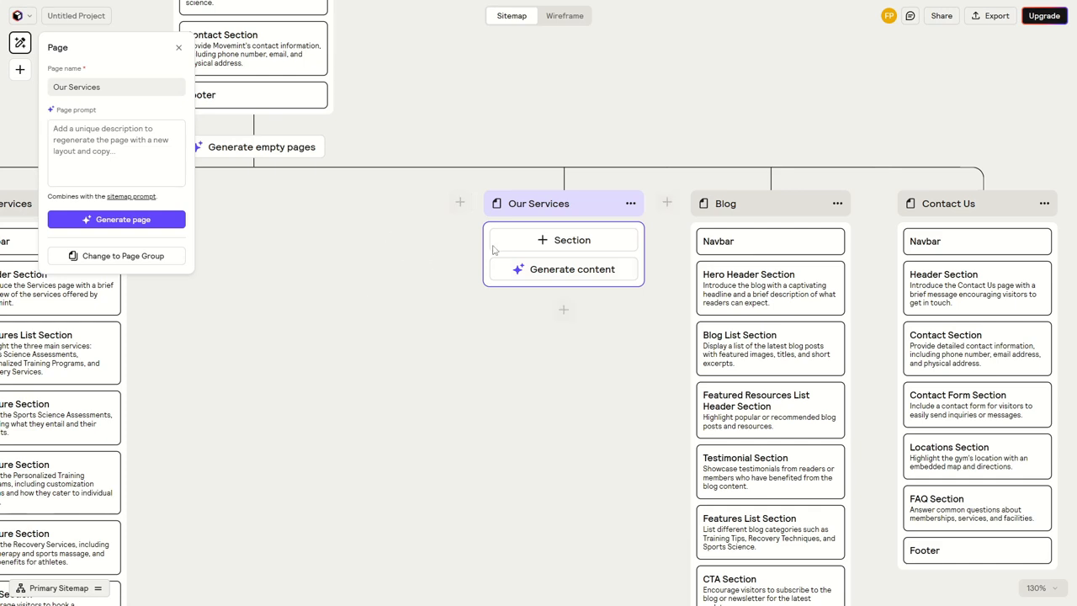
# Add a Contact section from the section library to the empty Our Services page
pyautogui.click(541, 244)
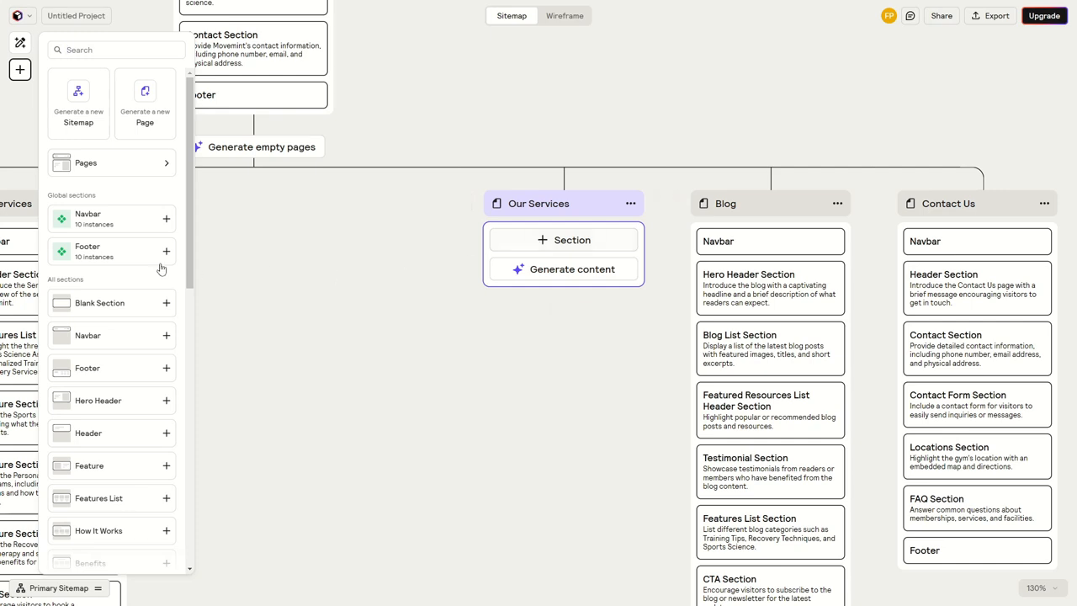
pyautogui.moveTo(190, 178); pyautogui.dragTo(195, 246)
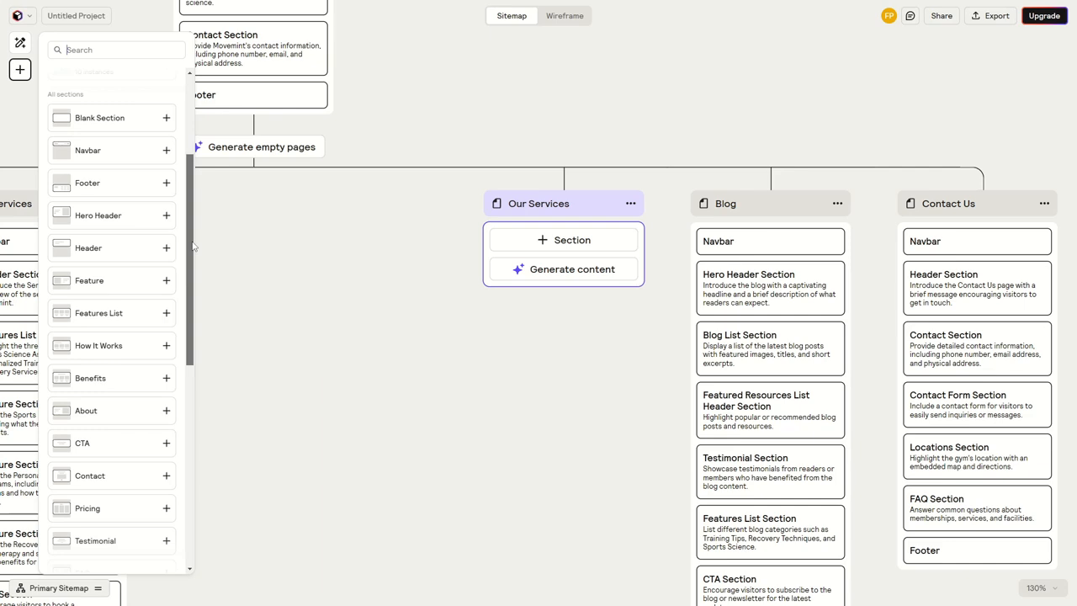
pyautogui.moveTo(193, 245); pyautogui.dragTo(173, 312)
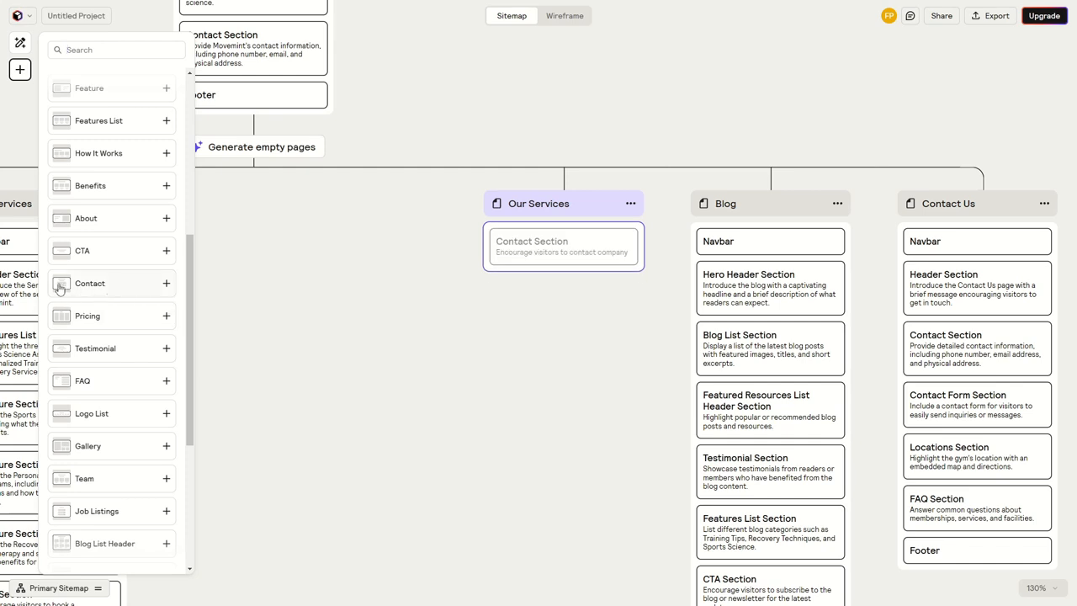
pyautogui.click(102, 290)
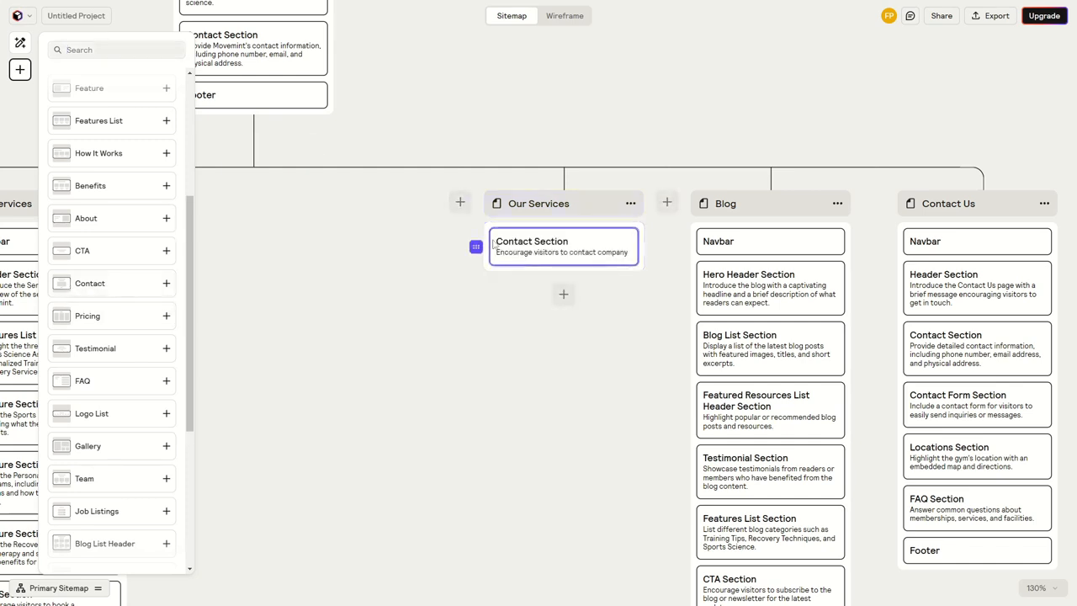
pyautogui.click(564, 294)
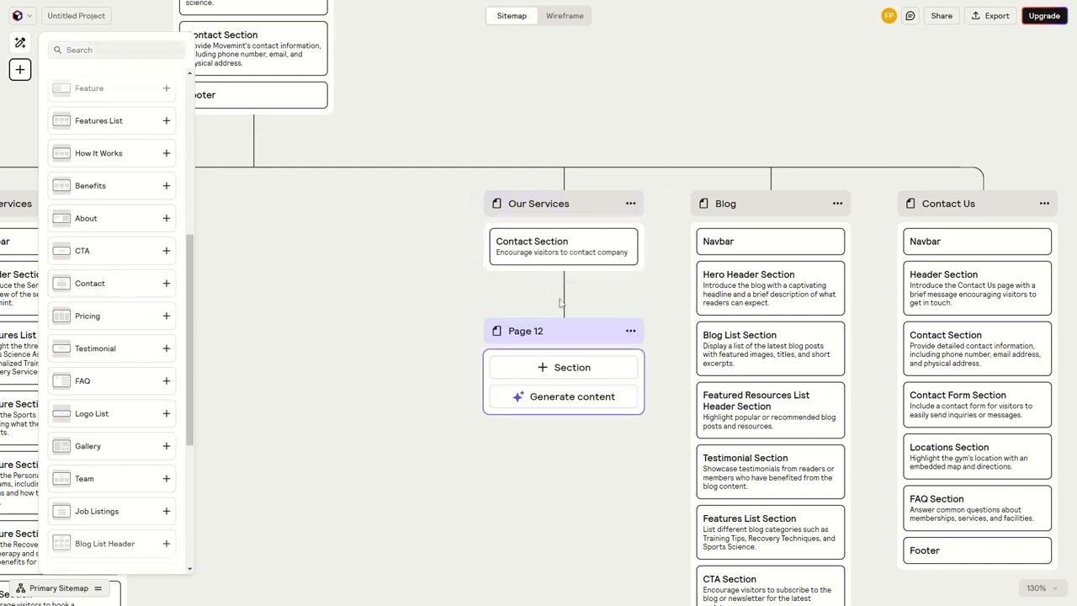
pyautogui.click(631, 331)
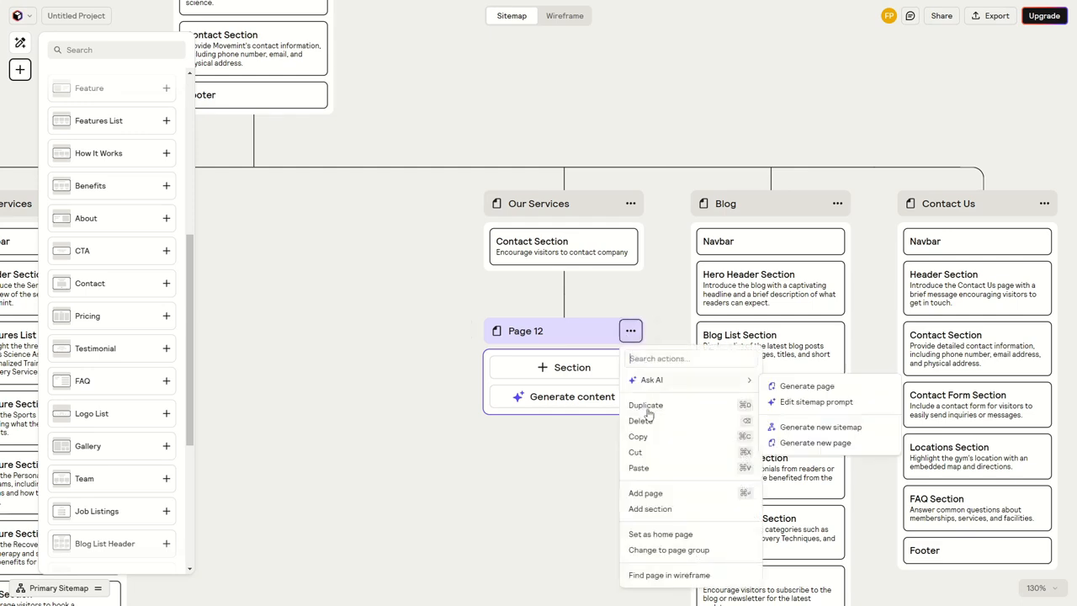
pyautogui.click(641, 421)
# Add an FAQ section below the Contact Section on the Our Services page and browse the other available section types
pyautogui.click(563, 244)
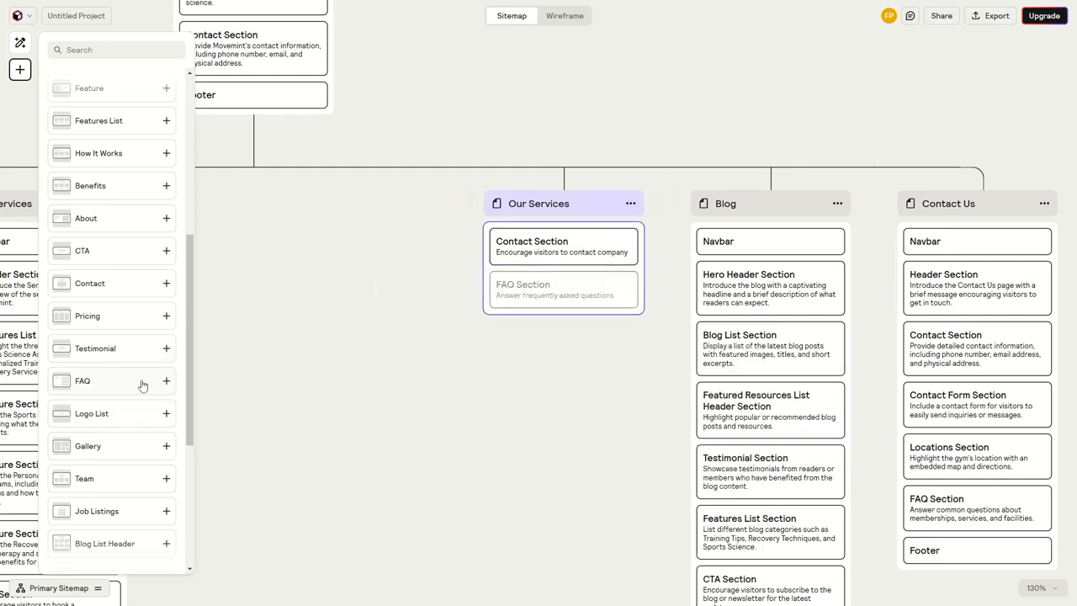
pyautogui.moveTo(143, 382); pyautogui.dragTo(581, 297)
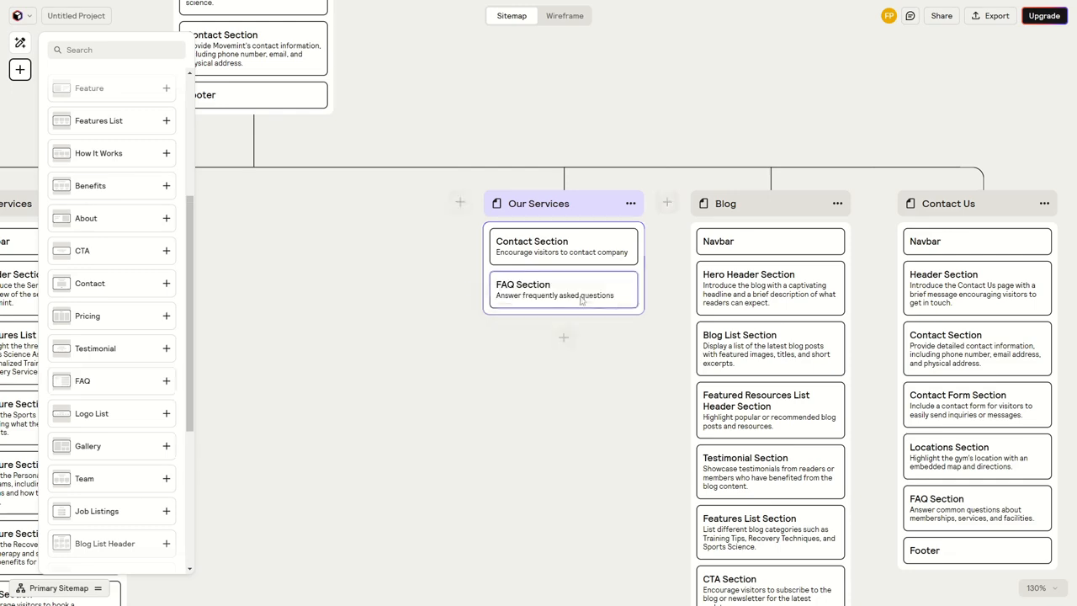
pyautogui.scroll(-2, 149, 444)
pyautogui.scroll(3, 123, 399)
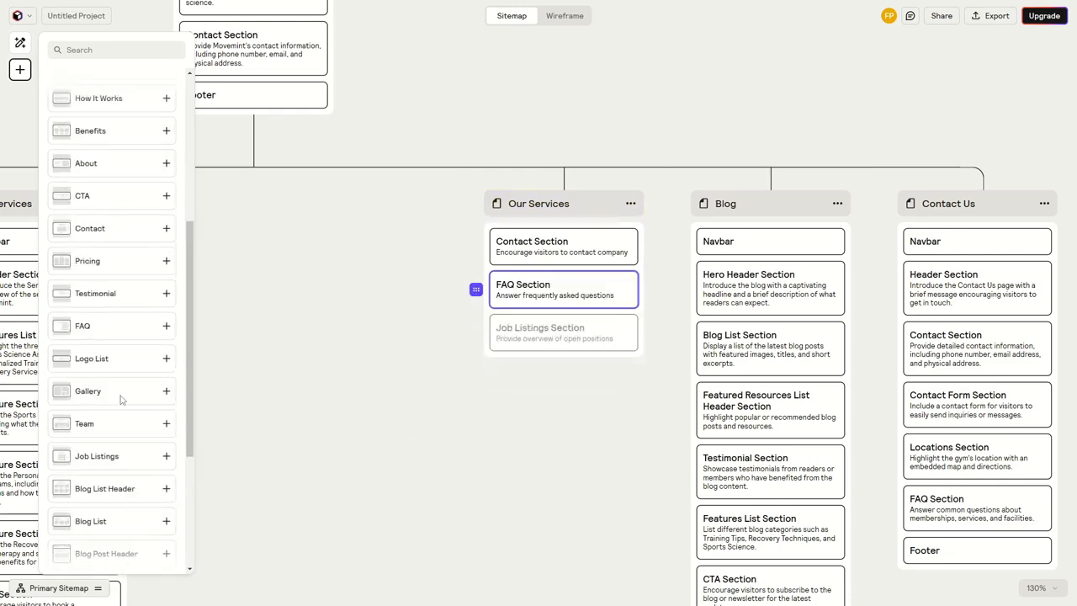
pyautogui.scroll(-2, 306, 438)
pyautogui.scroll(2, 346, 361)
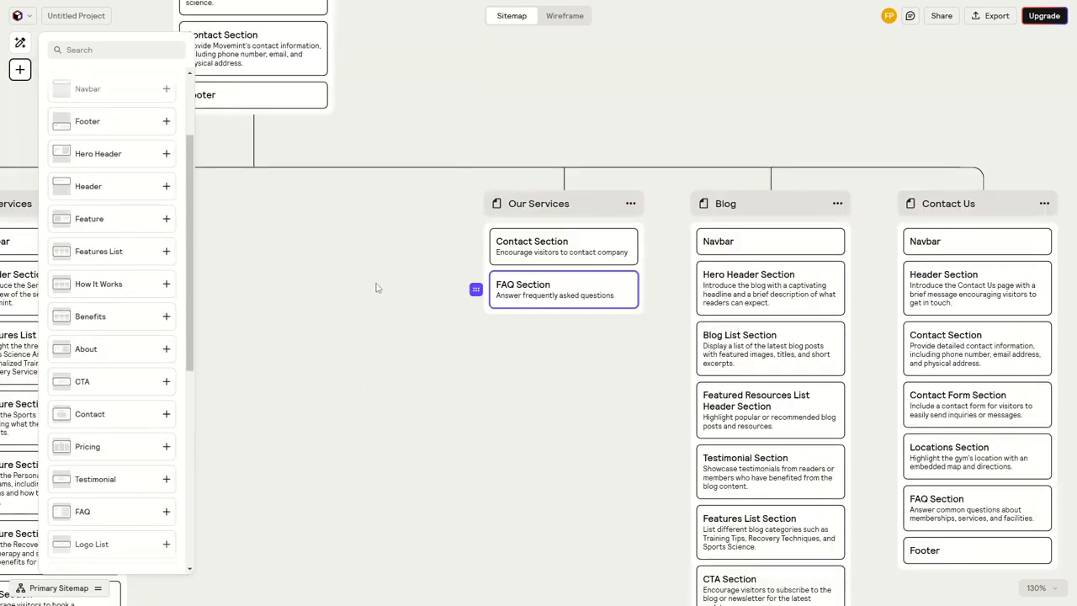
pyautogui.scroll(2, 127, 269)
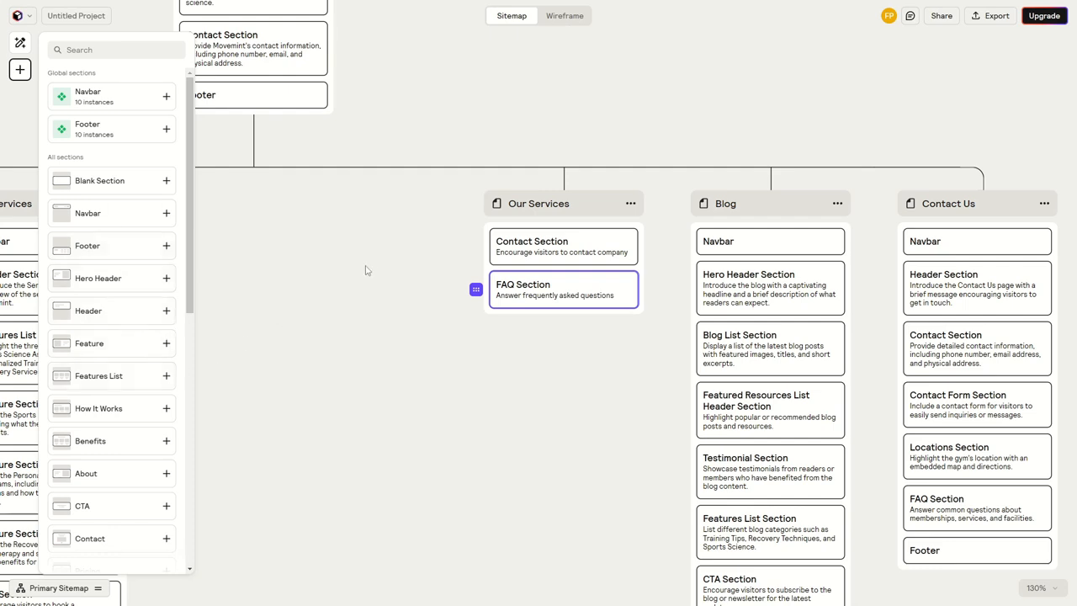
# Set the color of the Our Services page's Contact Section to Orange and close its settings
pyautogui.click(533, 252)
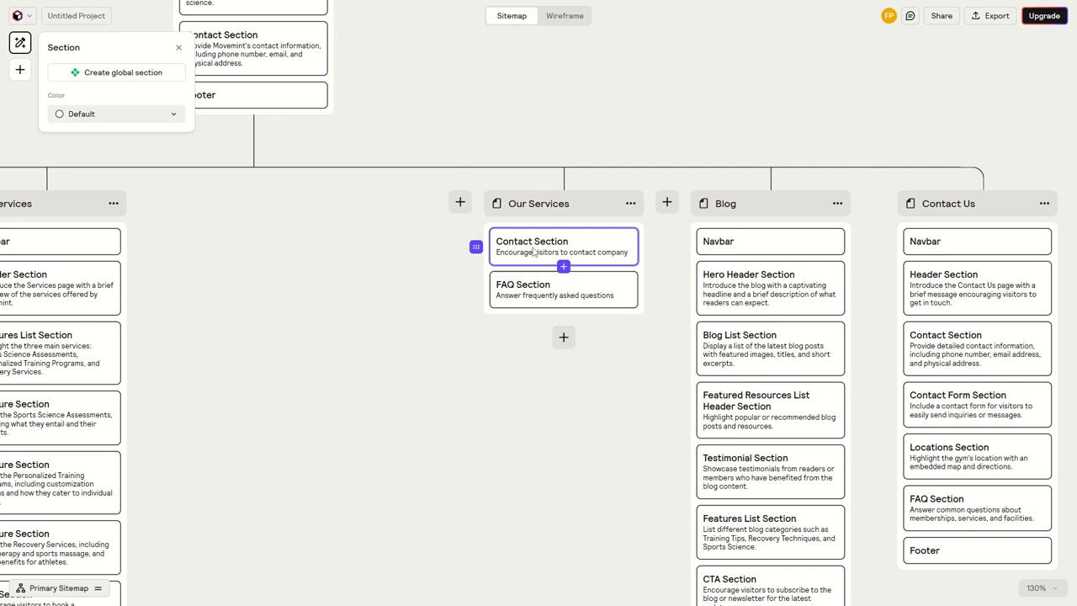
pyautogui.click(155, 123)
pyautogui.click(132, 208)
pyautogui.click(334, 263)
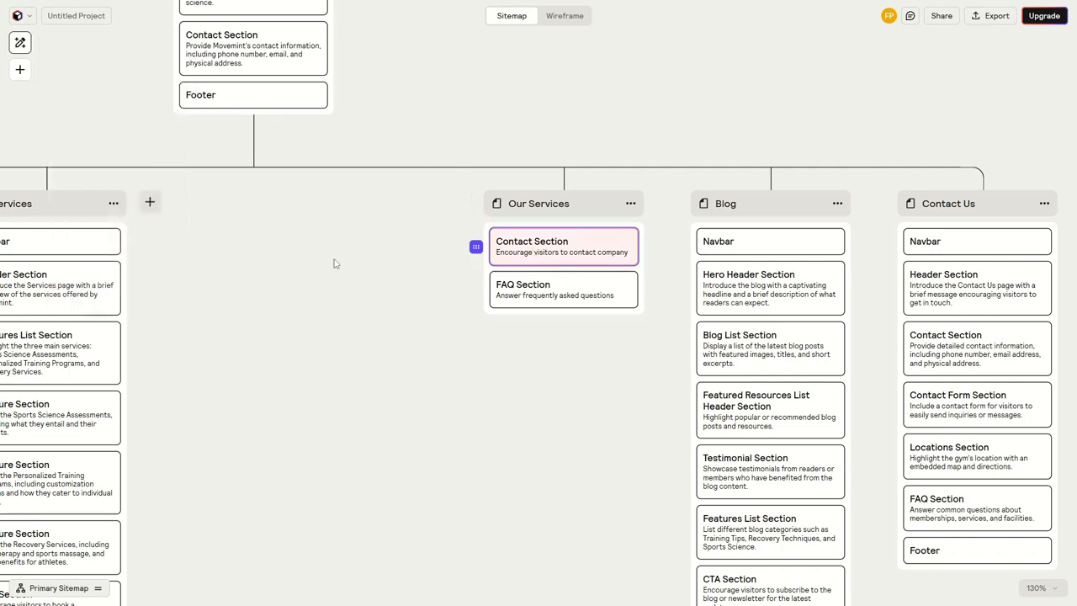
# Set the color of the global Footer section to Green from its instance on the Home page
pyautogui.scroll(-5, 459, 269)
pyautogui.moveTo(439, 426); pyautogui.dragTo(462, 306)
pyautogui.moveTo(473, 218); pyautogui.dragTo(543, 322)
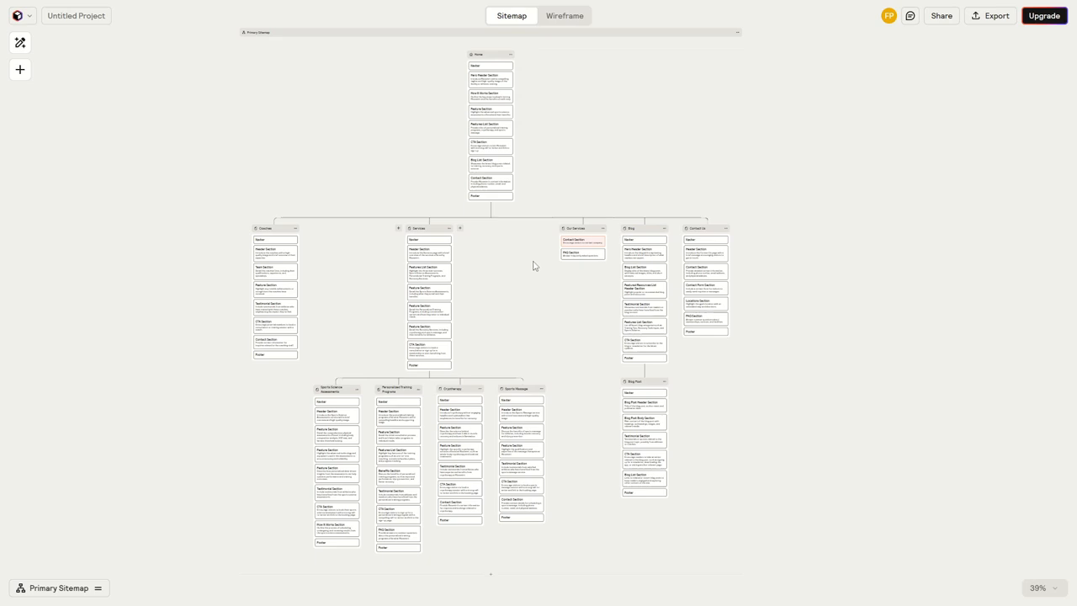
pyautogui.scroll(3, 493, 195)
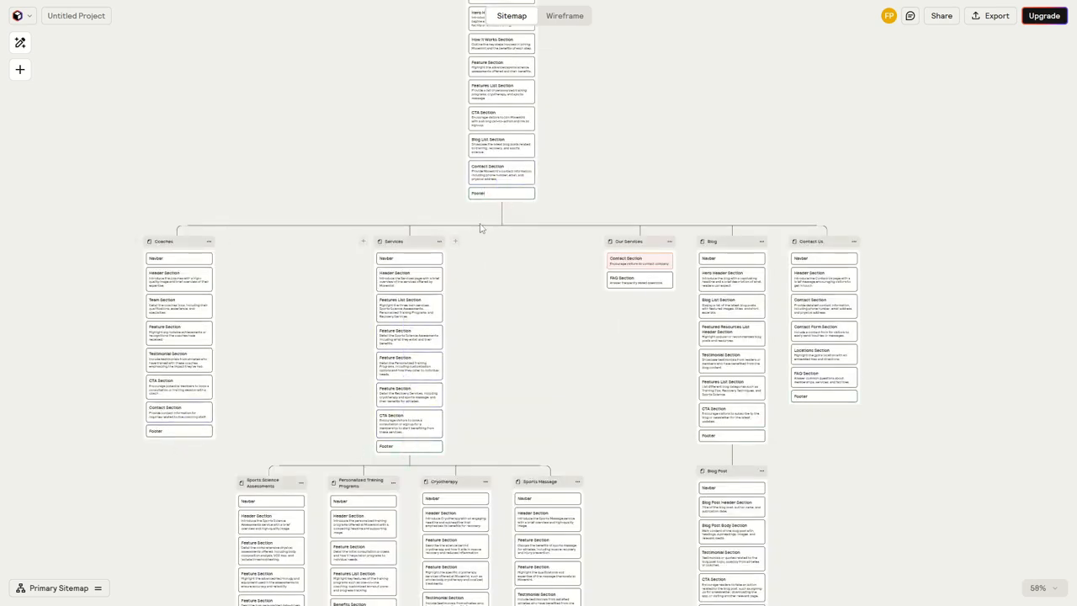
pyautogui.scroll(3, 486, 194)
pyautogui.click(487, 195)
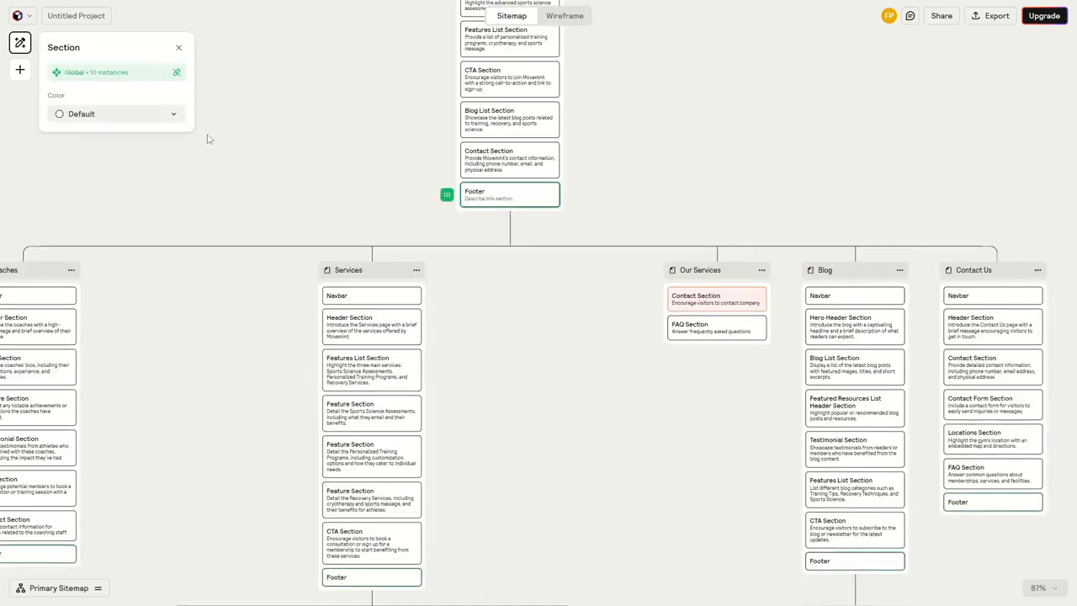
pyautogui.click(154, 115)
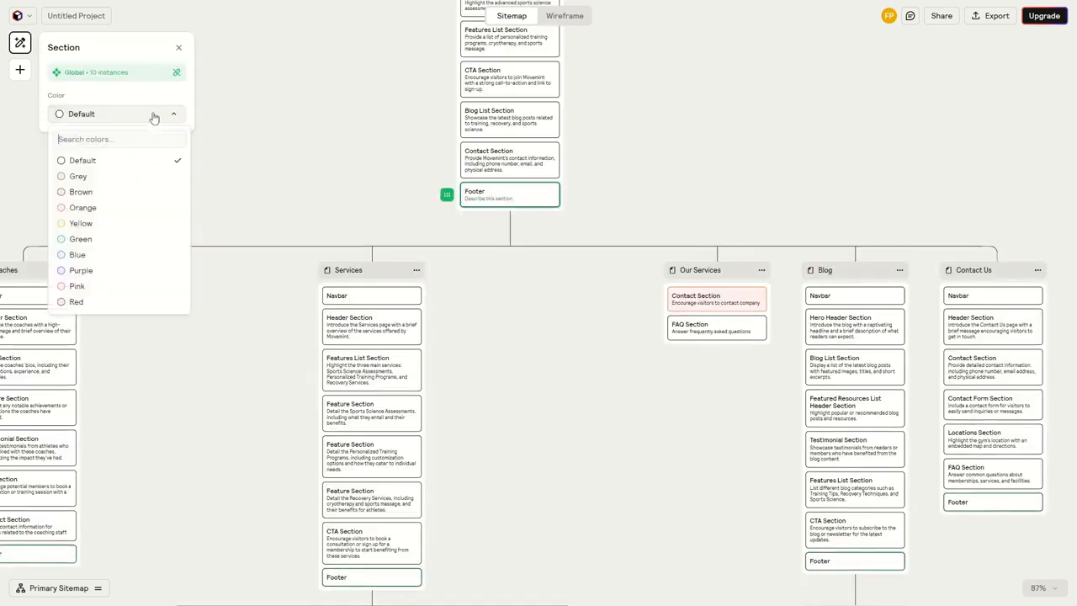
pyautogui.click(78, 240)
pyautogui.click(495, 335)
# Check the Footer's color on the Coaches, Services, Blog, Blog Post and Contact Us pages
pyautogui.moveTo(504, 377); pyautogui.dragTo(559, 214)
pyautogui.scroll(-3, 517, 310)
pyautogui.scroll(3, 208, 246)
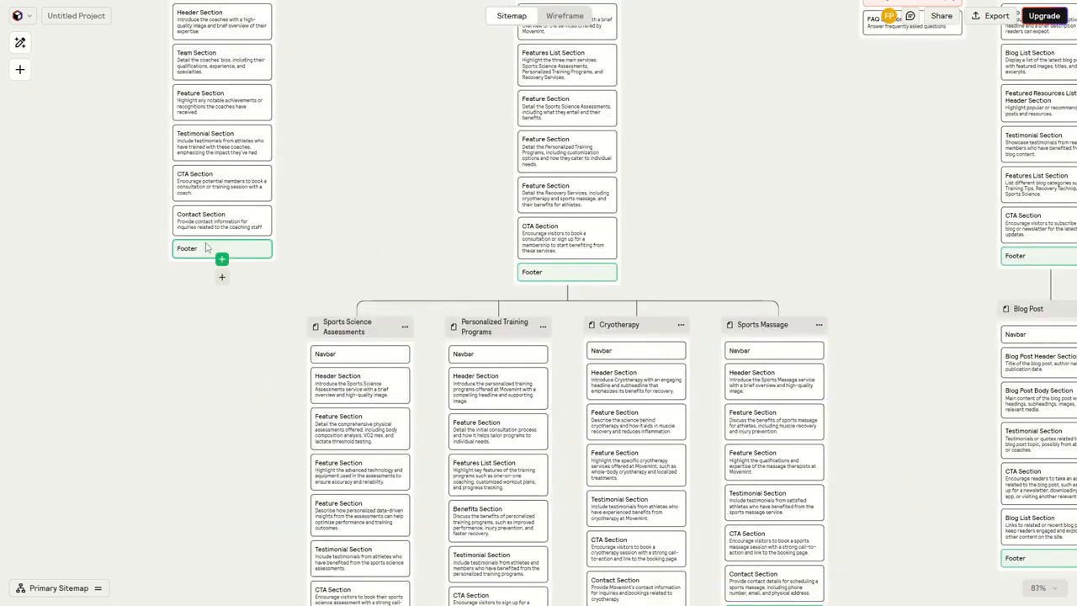
pyautogui.moveTo(540, 285); pyautogui.dragTo(314, 298)
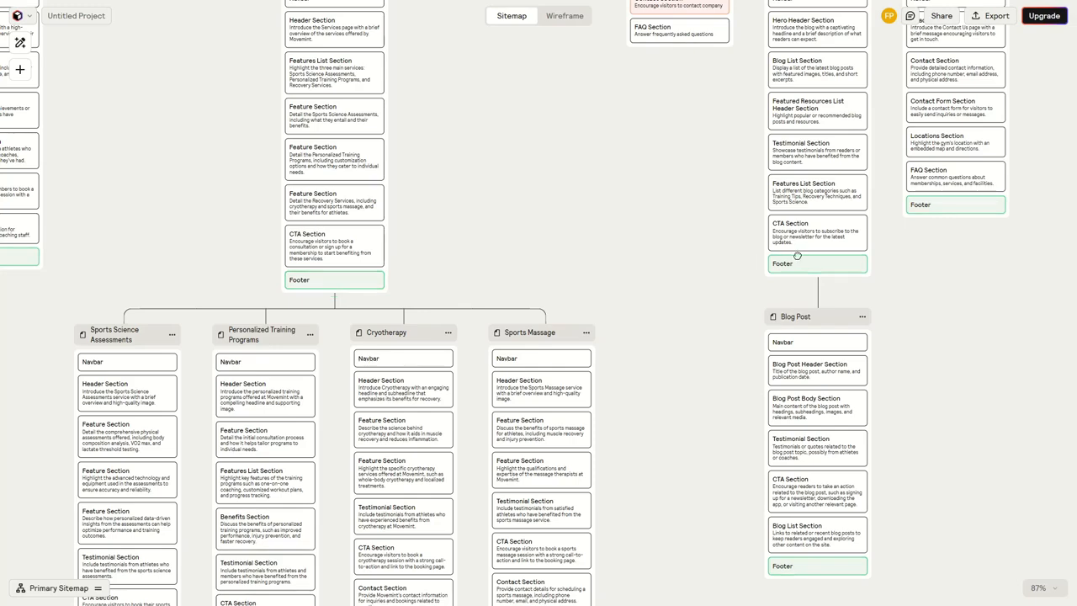
pyautogui.moveTo(891, 238); pyautogui.dragTo(593, 262)
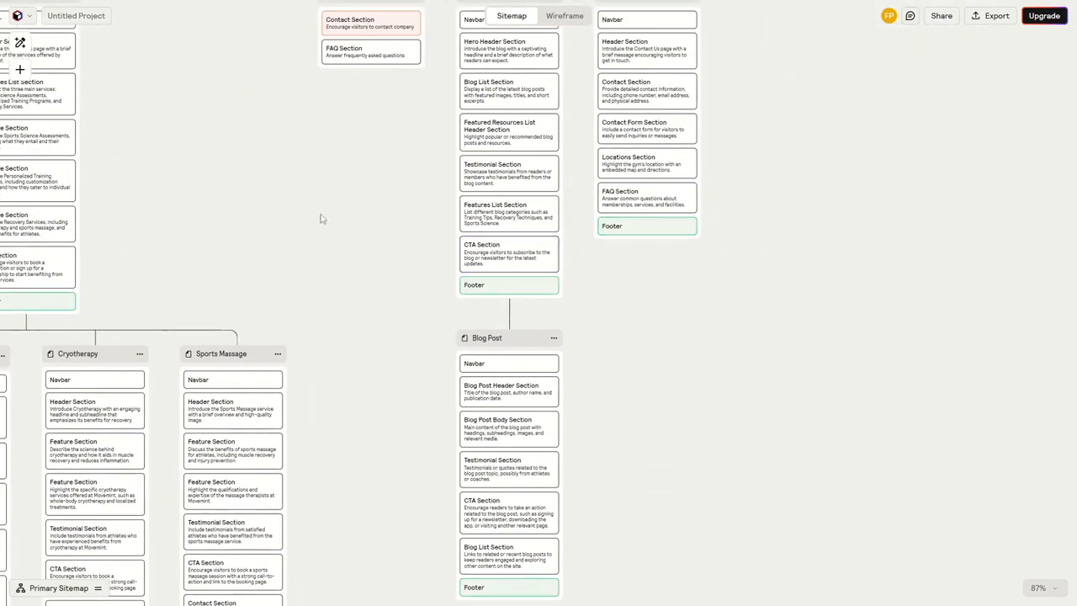
pyautogui.moveTo(322, 217); pyautogui.dragTo(668, 400)
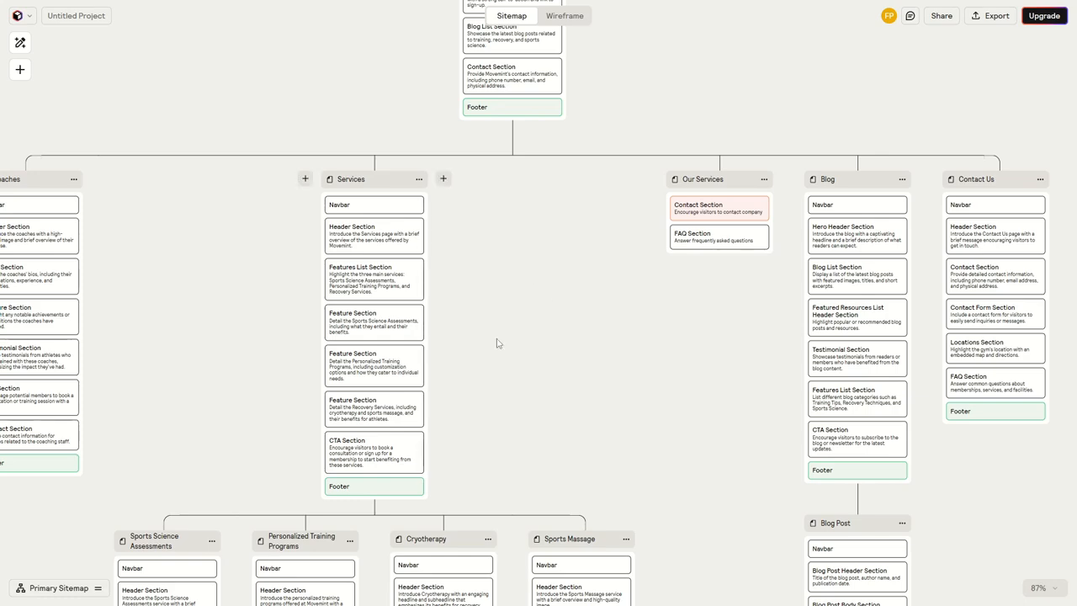
# Insert a blank section between the Blog List Section and the Contact Section on the Home page
pyautogui.moveTo(497, 342); pyautogui.dragTo(539, 505)
pyautogui.scroll(8, 553, 227)
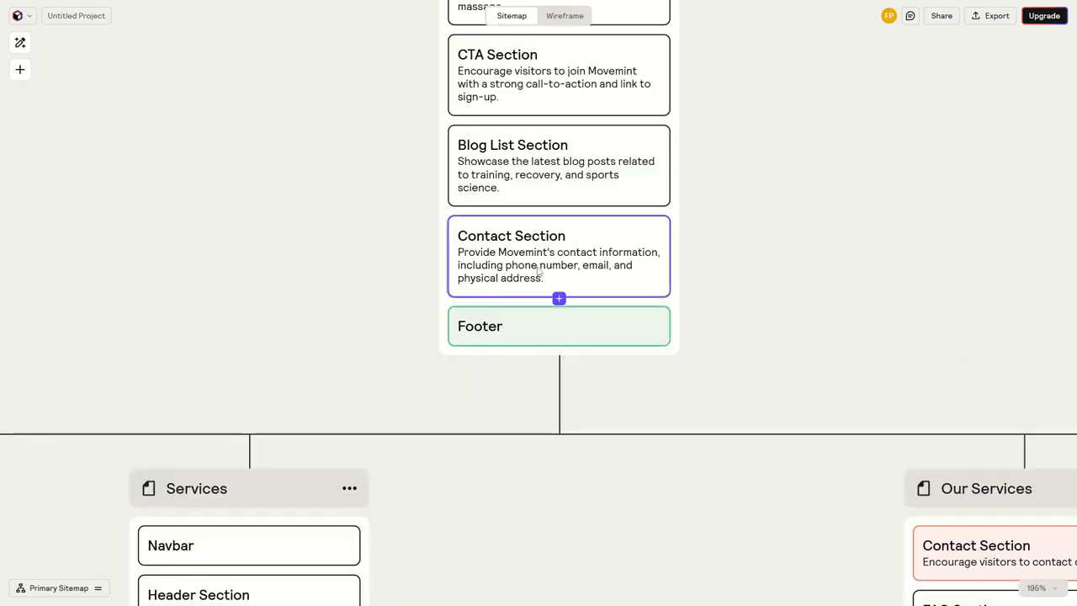
pyautogui.click(527, 258)
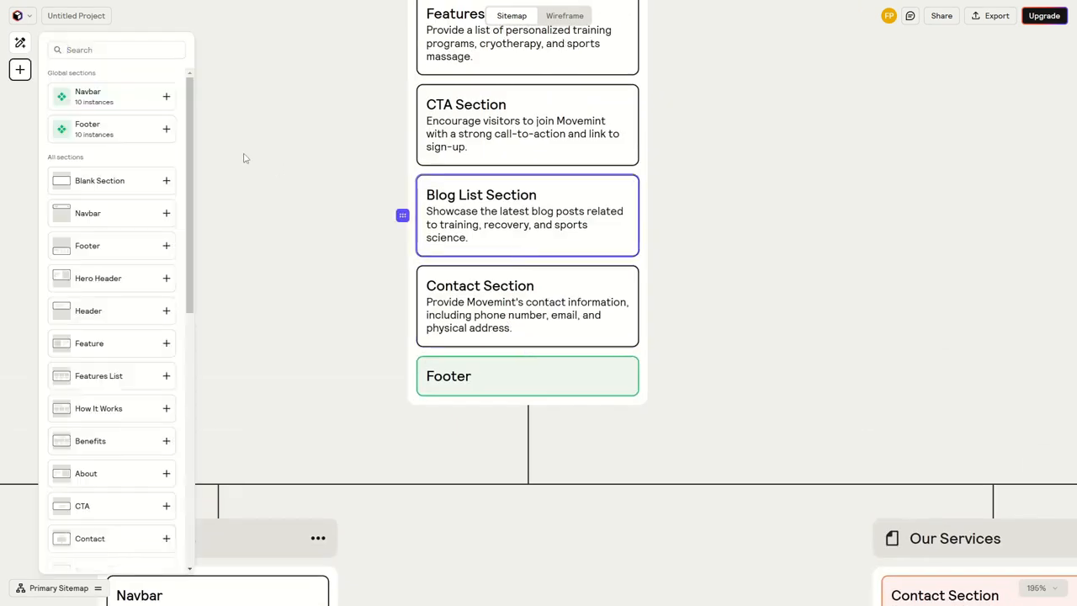
pyautogui.click(105, 181)
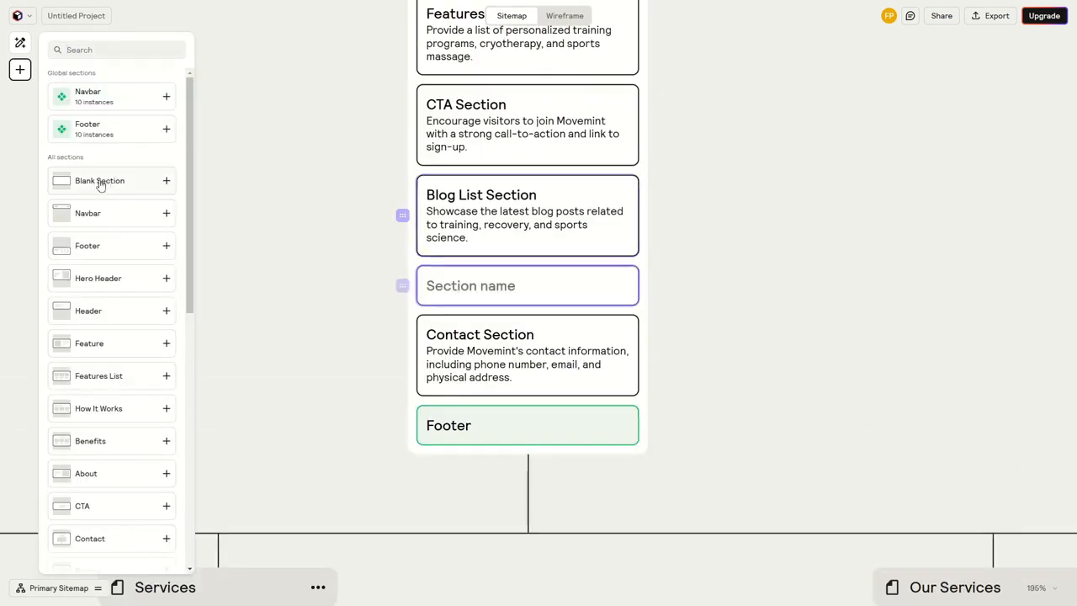
# Name the blank section "This is is a global section" and enter "Description" as its description
pyautogui.click(476, 290)
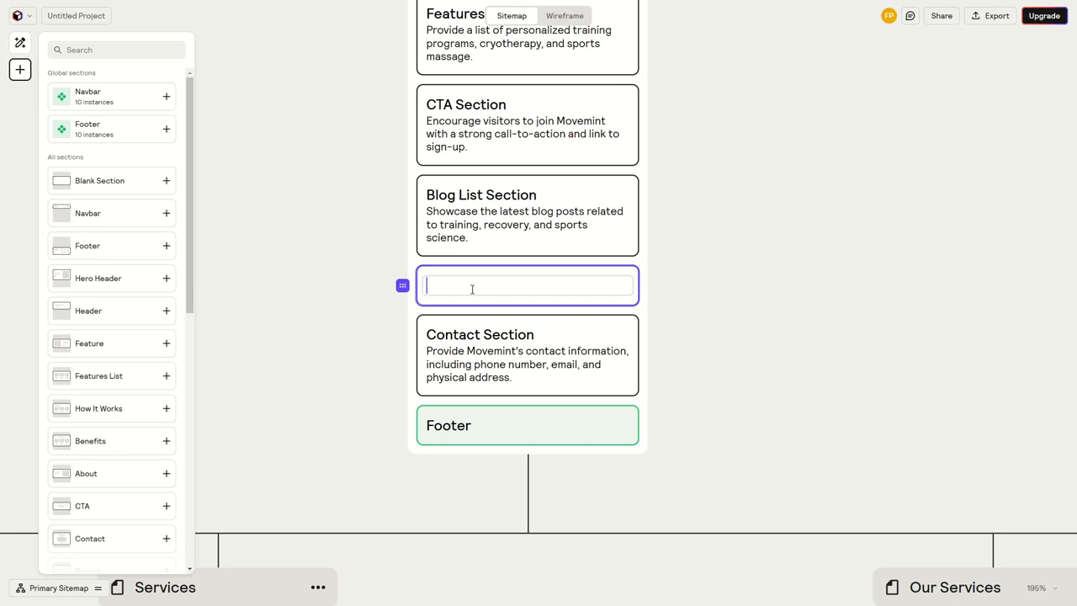
pyautogui.write('This')
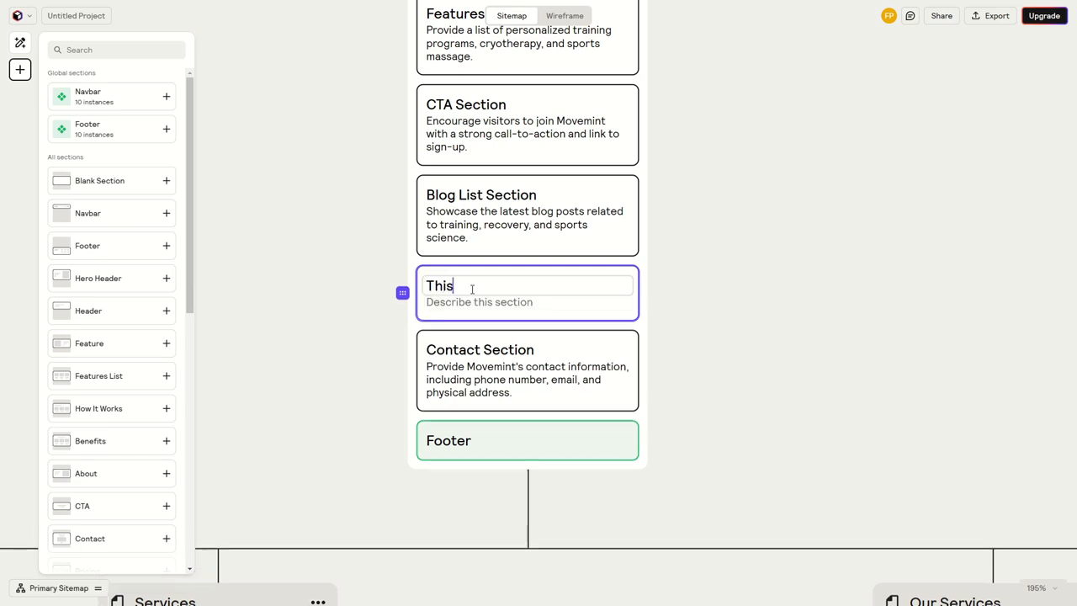
pyautogui.write(' is is a global section')
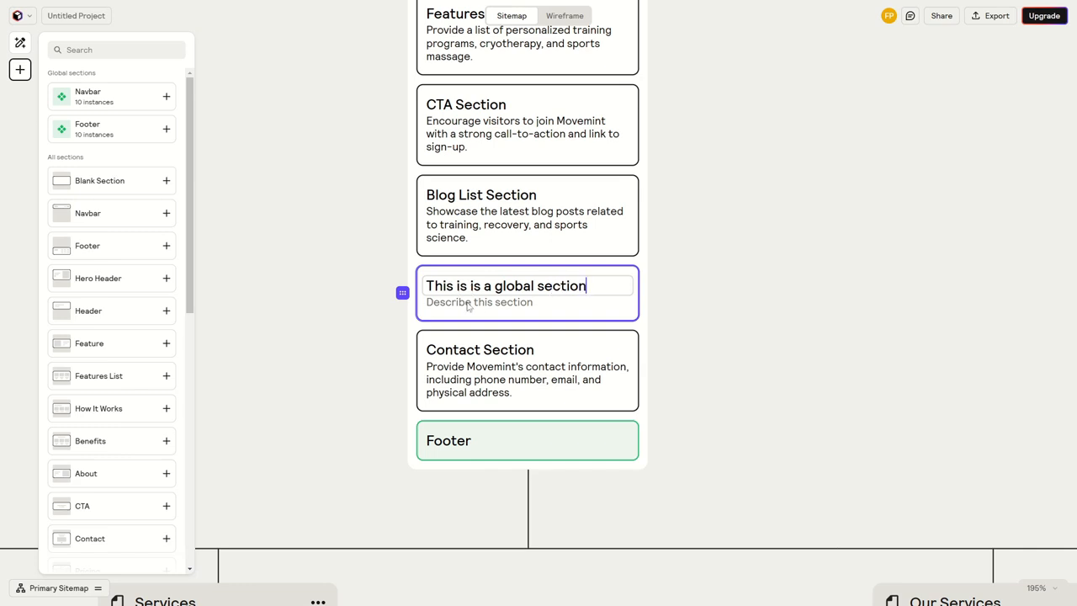
pyautogui.click(468, 303)
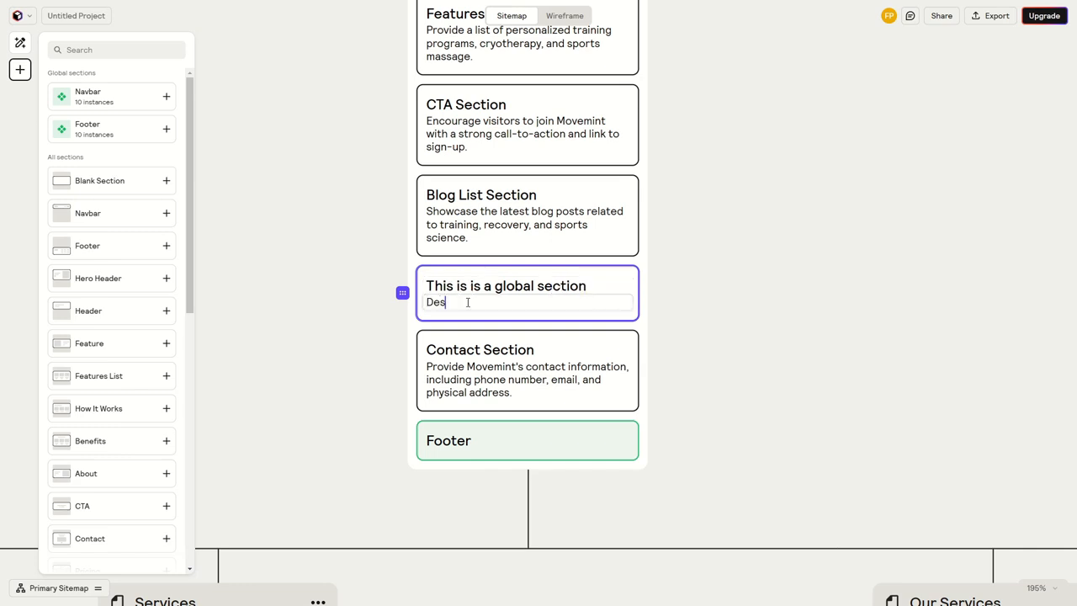
pyautogui.write('Description')
pyautogui.moveTo(485, 303); pyautogui.dragTo(423, 303)
pyautogui.click(725, 285)
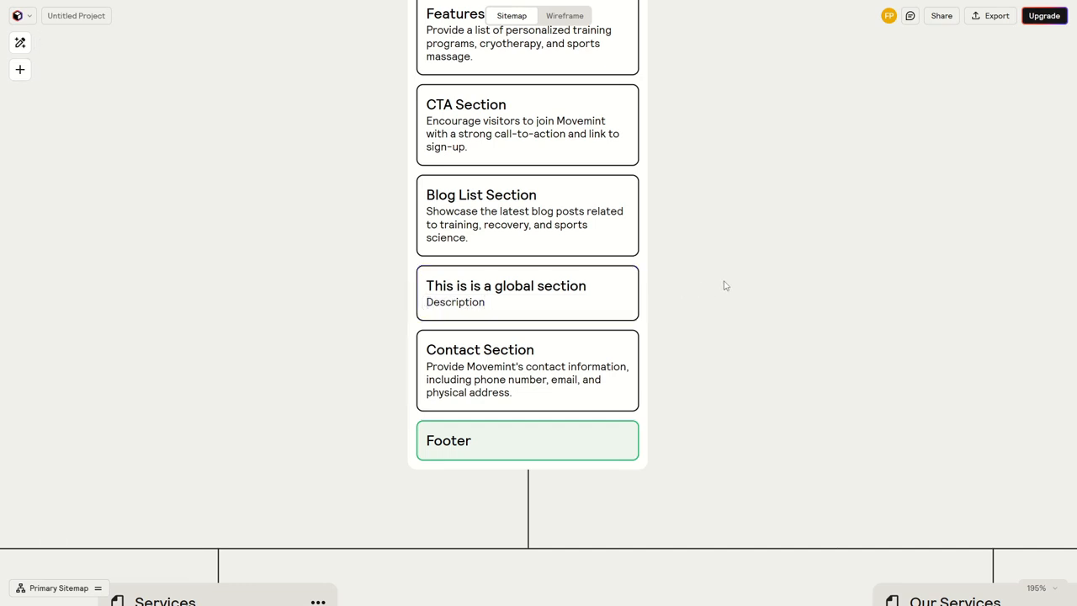
# Convert the "This is is a global section" section on the Home page into a global section
pyautogui.click(626, 278)
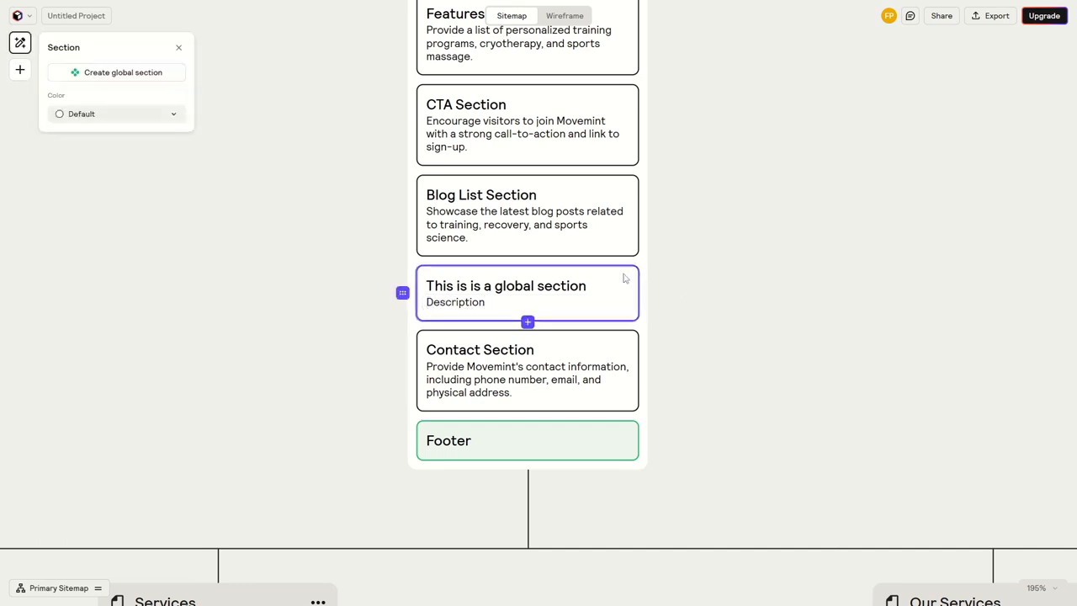
pyautogui.click(109, 74)
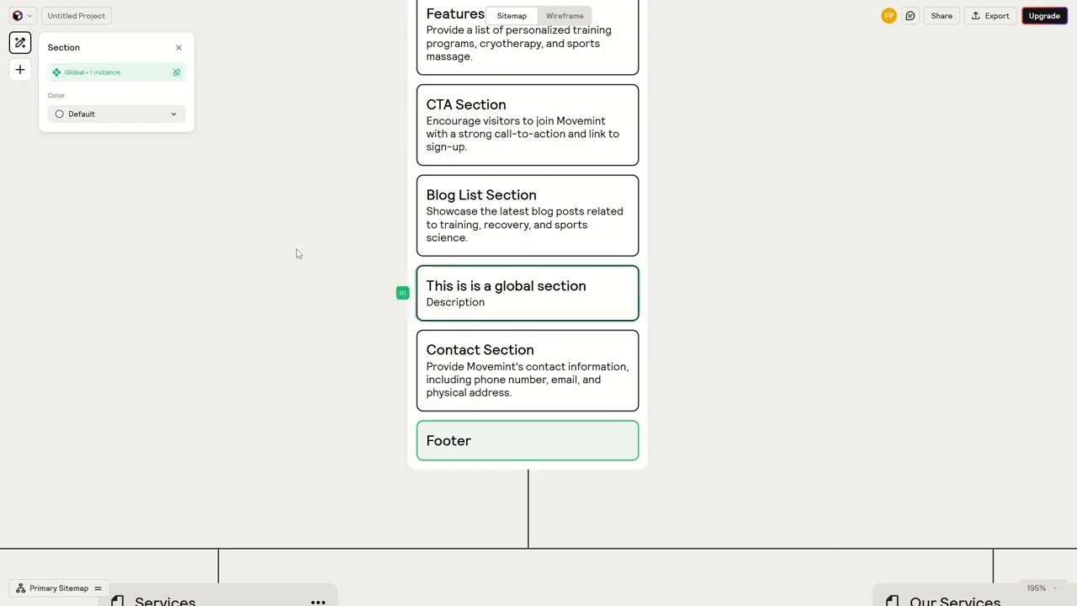
pyautogui.click(337, 253)
# Add an instance of the "This is is a global section" global section below the FAQ Section on the Our Services page
pyautogui.scroll(-5, 354, 301)
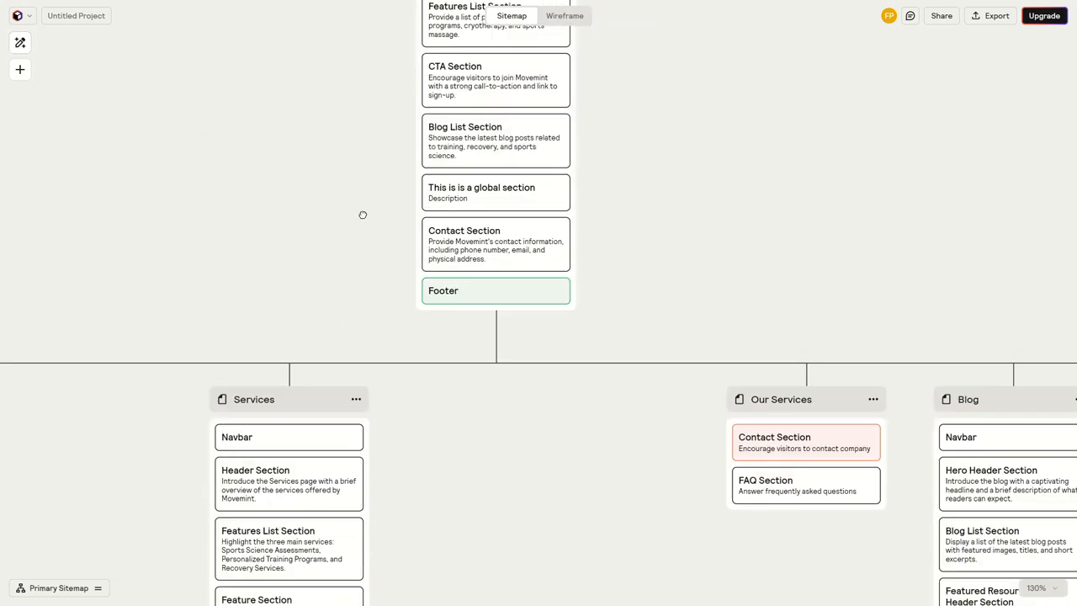
pyautogui.scroll(-3, 447, 320)
pyautogui.scroll(5, 505, 286)
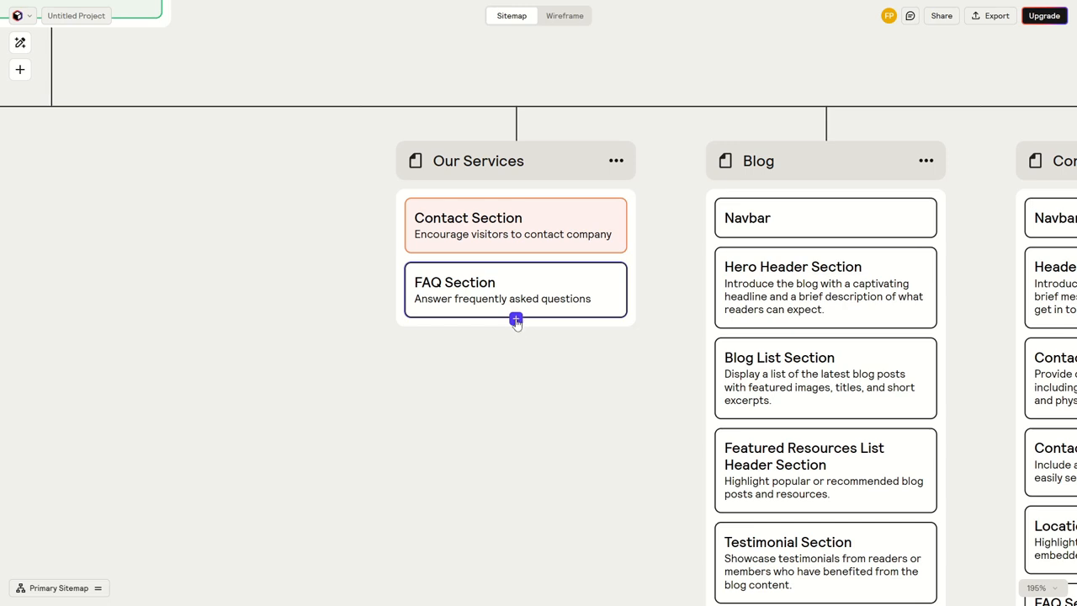
pyautogui.click(516, 319)
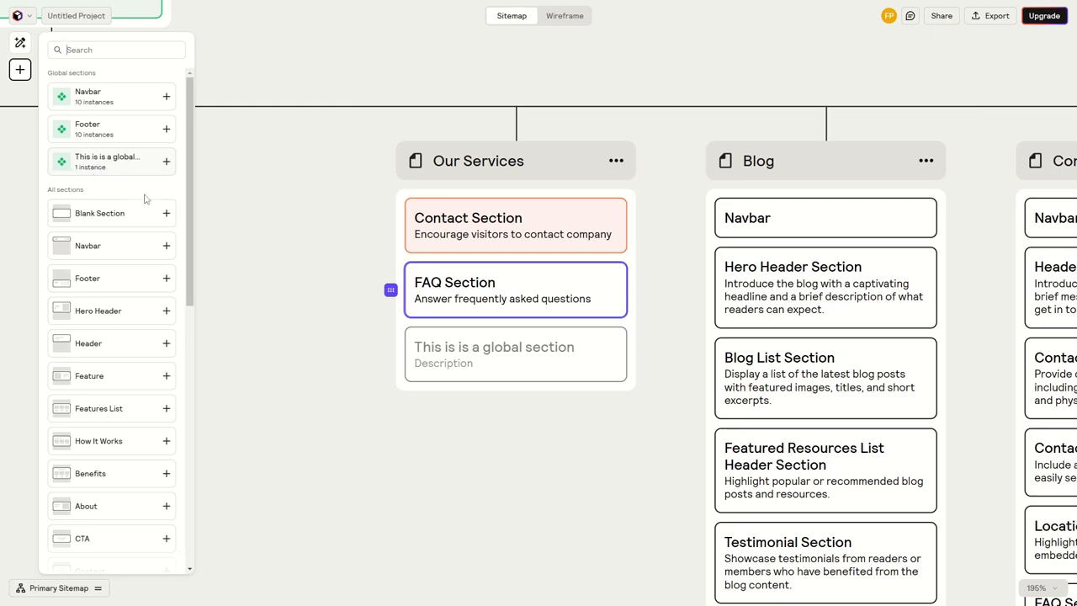
pyautogui.moveTo(327, 216); pyautogui.dragTo(517, 431)
pyautogui.moveTo(439, 213); pyautogui.dragTo(638, 281)
pyautogui.scroll(-6, 578, 196)
pyautogui.hscroll(8, 578, 195)
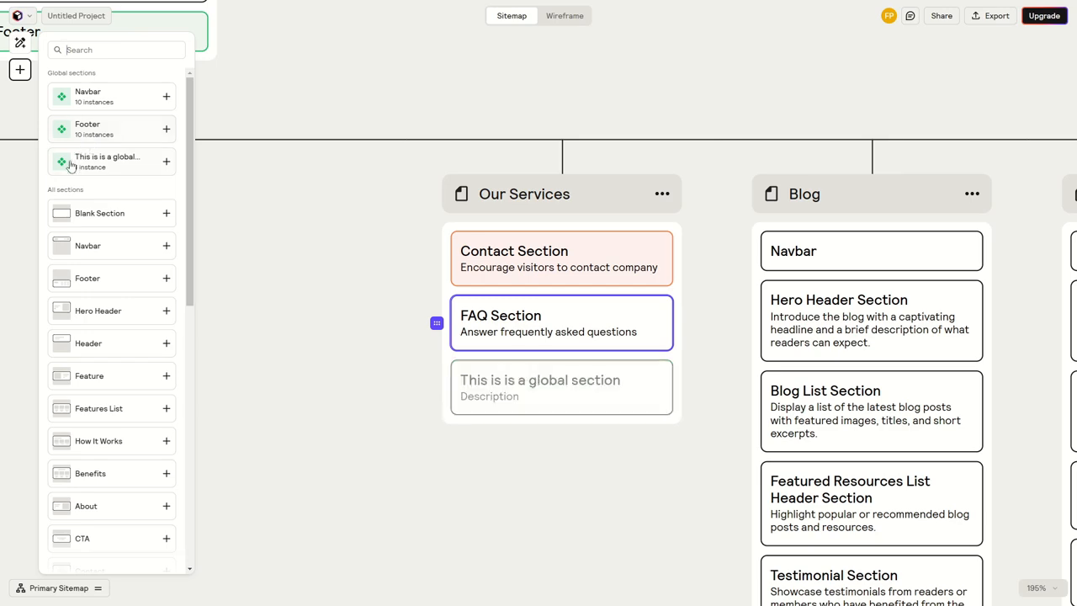
pyautogui.click(166, 161)
pyautogui.click(353, 363)
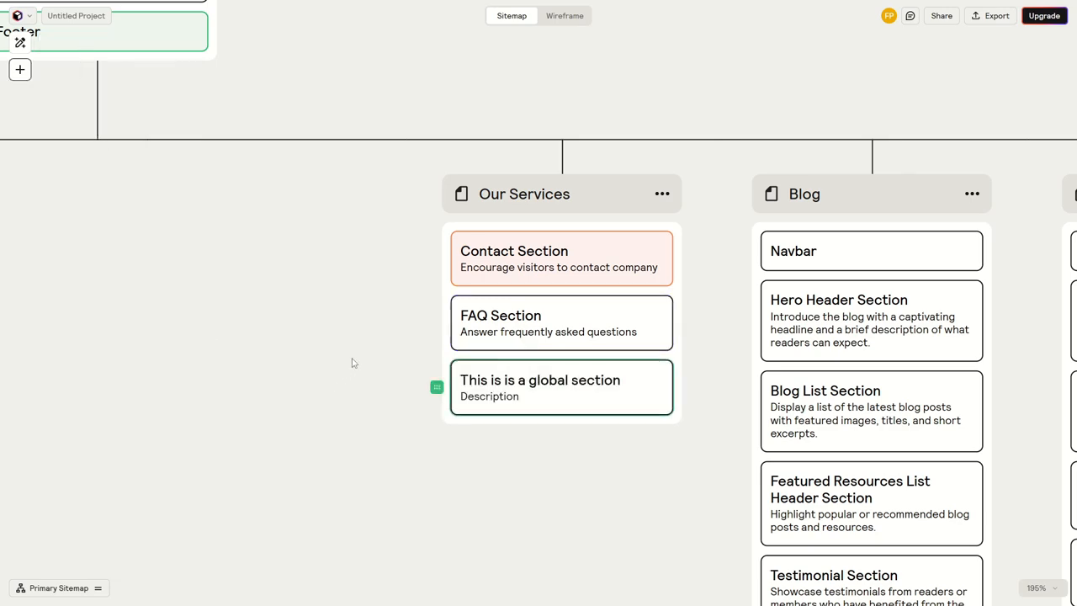
# Set the color of the "This is is a global section" global section to Purple from its Our Services instance
pyautogui.moveTo(353, 363); pyautogui.dragTo(520, 420)
pyautogui.scroll(-5, 520, 419)
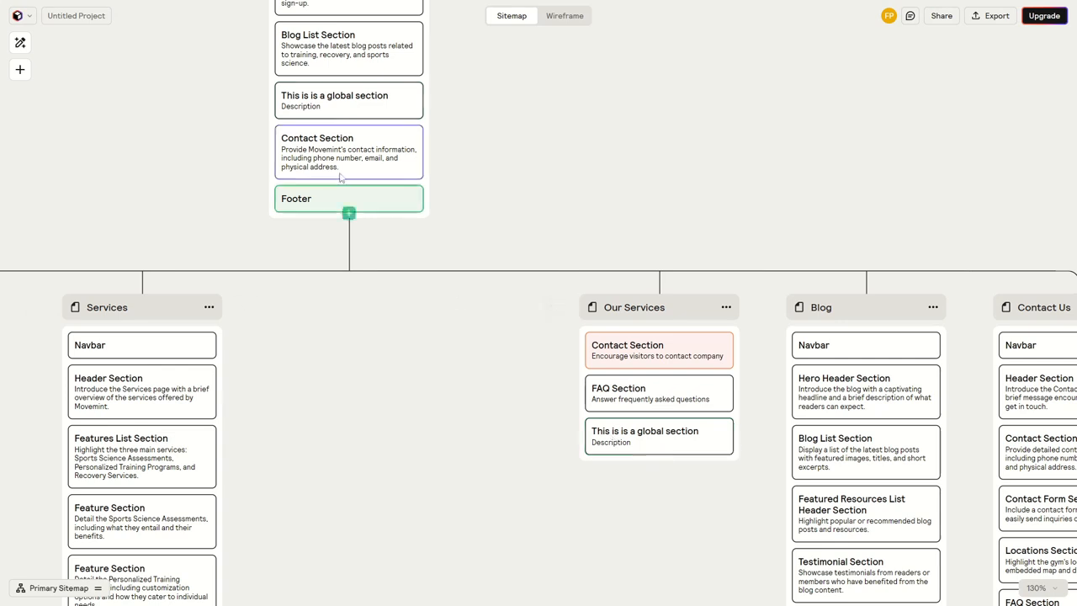
pyautogui.click(627, 435)
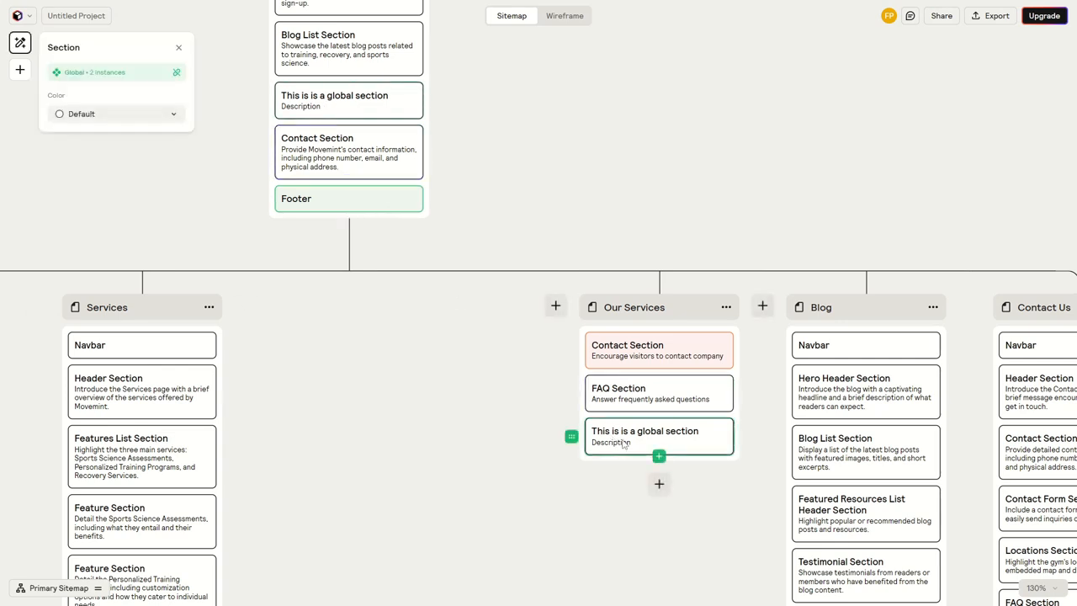
pyautogui.click(117, 114)
pyautogui.click(75, 274)
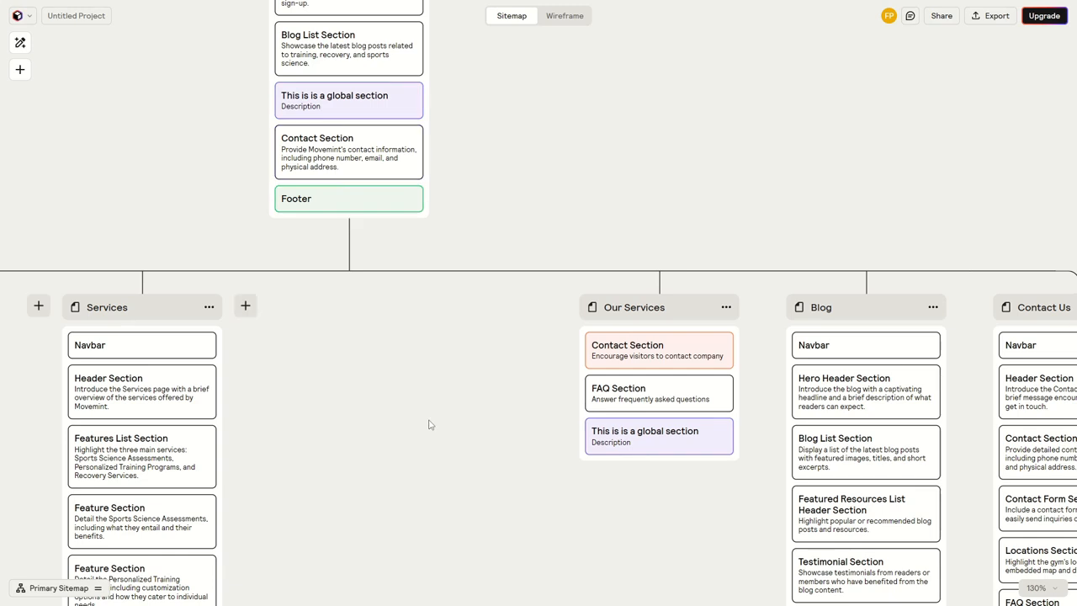
# Rename the purple global section on the Our Services page as "This is is a global section Text"
pyautogui.doubleClick(654, 432)
pyautogui.click(708, 433)
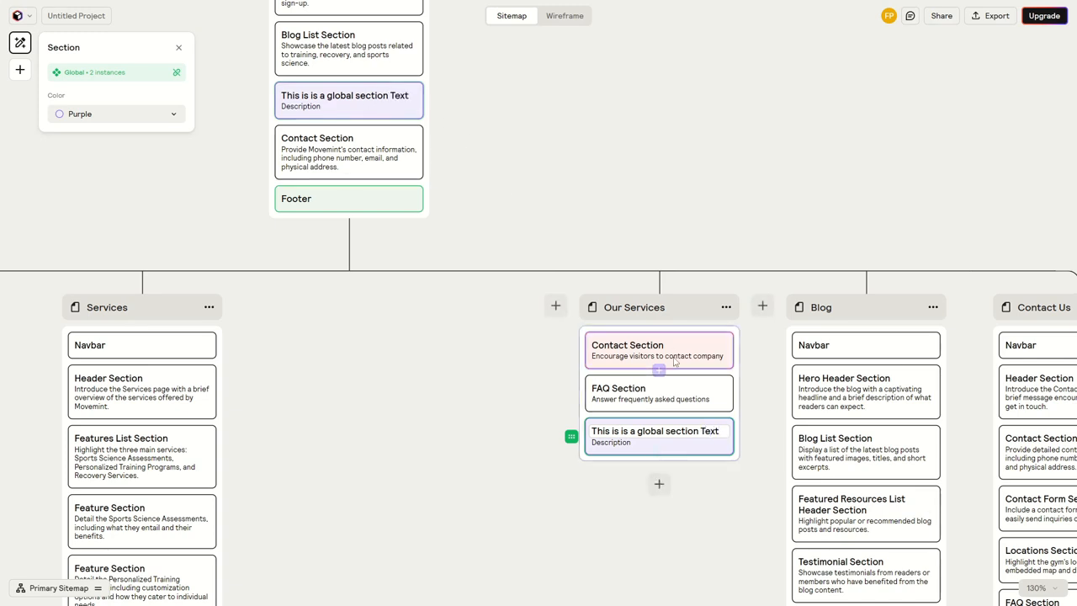
pyautogui.click(520, 414)
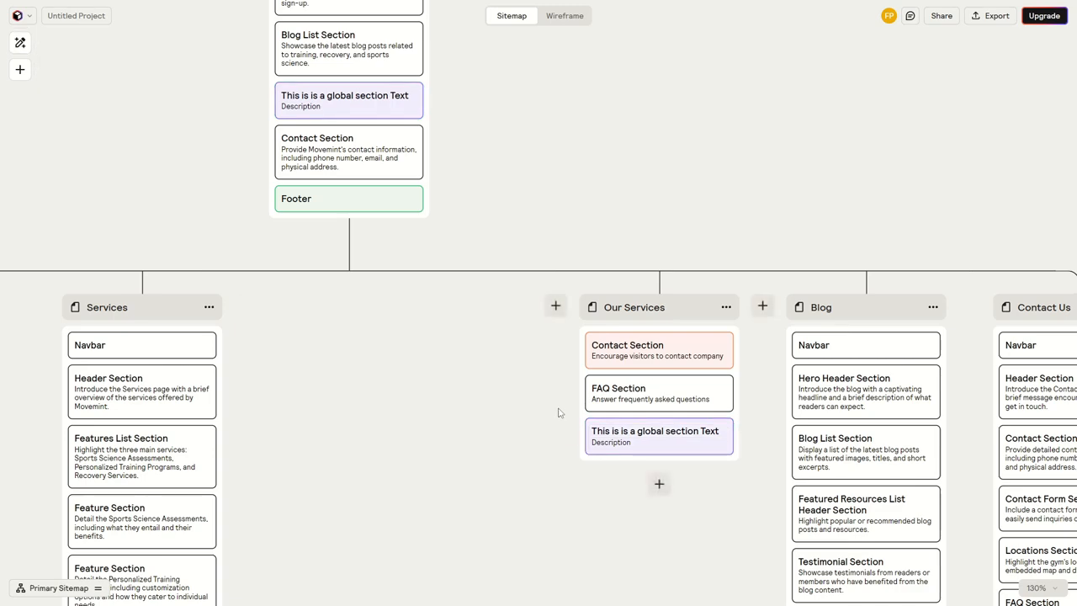
# Review the whole sitemap, checking the colored global sections across the pages and the color setting of the Our Services instance
pyautogui.scroll(-3, 522, 419)
pyautogui.moveTo(522, 418); pyautogui.dragTo(573, 366)
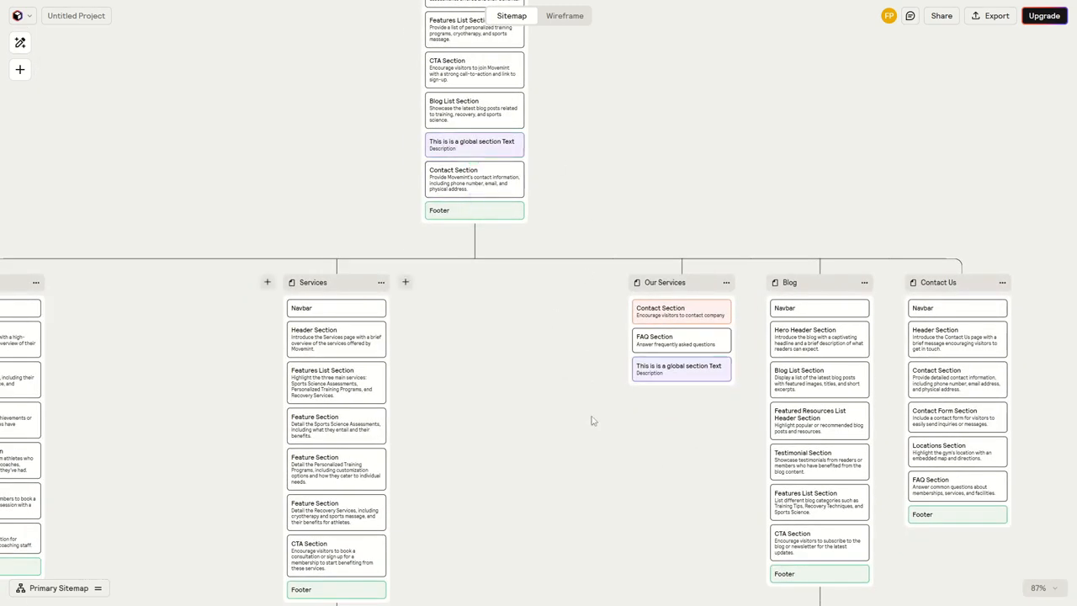
pyautogui.scroll(-1, 572, 368)
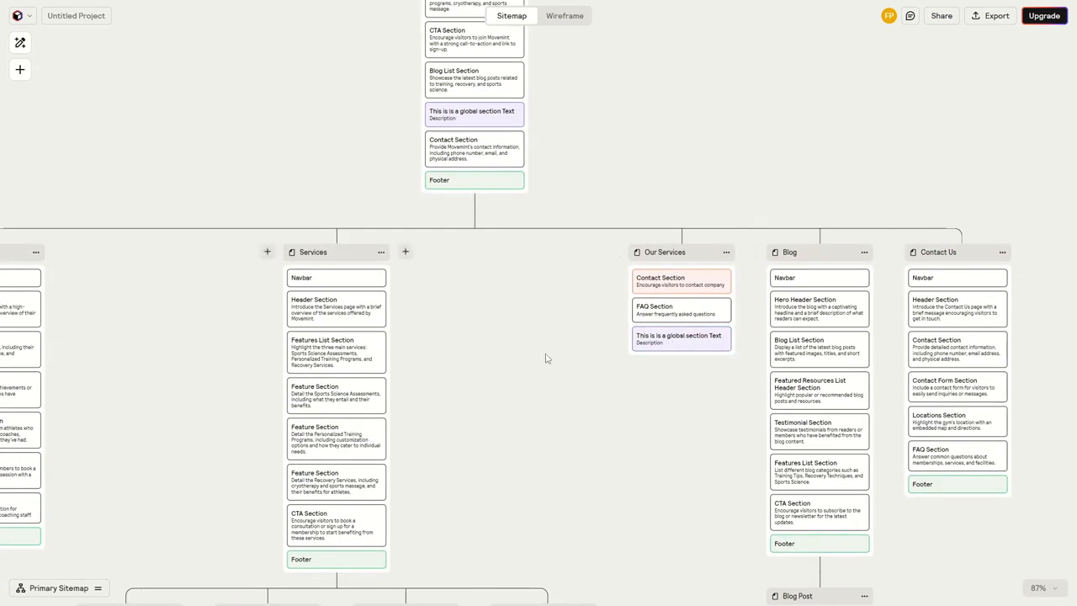
pyautogui.scroll(3, 573, 330)
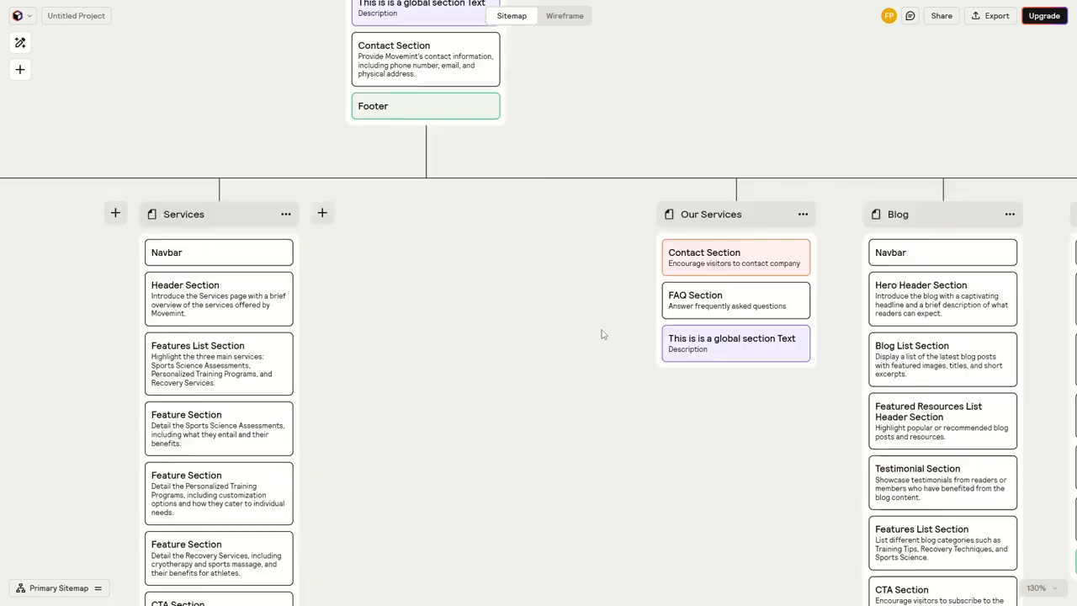
pyautogui.hscroll(1, 546, 330)
pyautogui.click(639, 339)
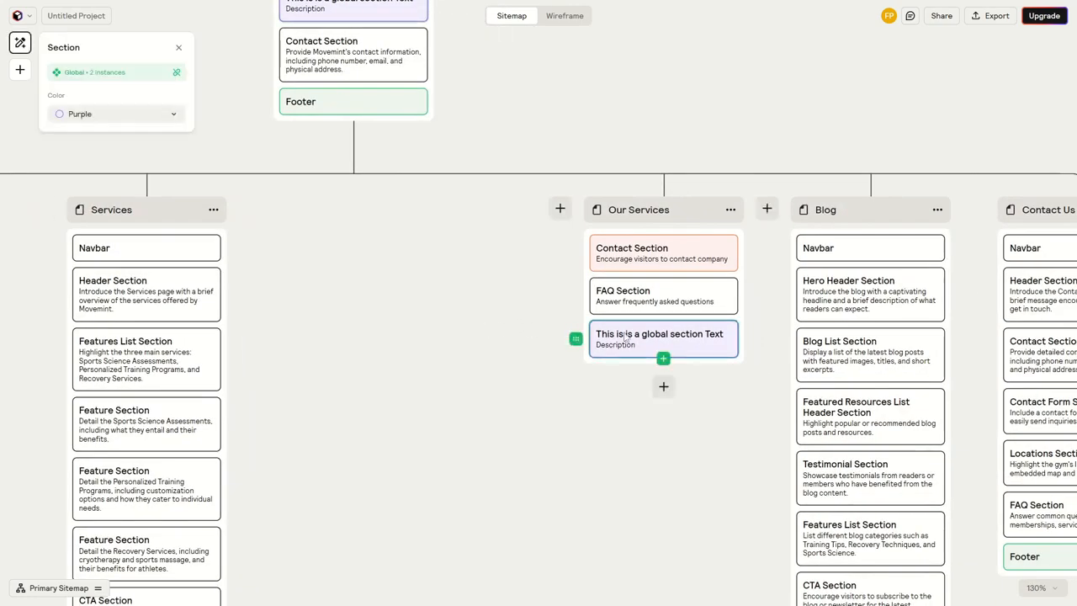
pyautogui.click(135, 118)
pyautogui.click(406, 303)
pyautogui.scroll(-5, 407, 303)
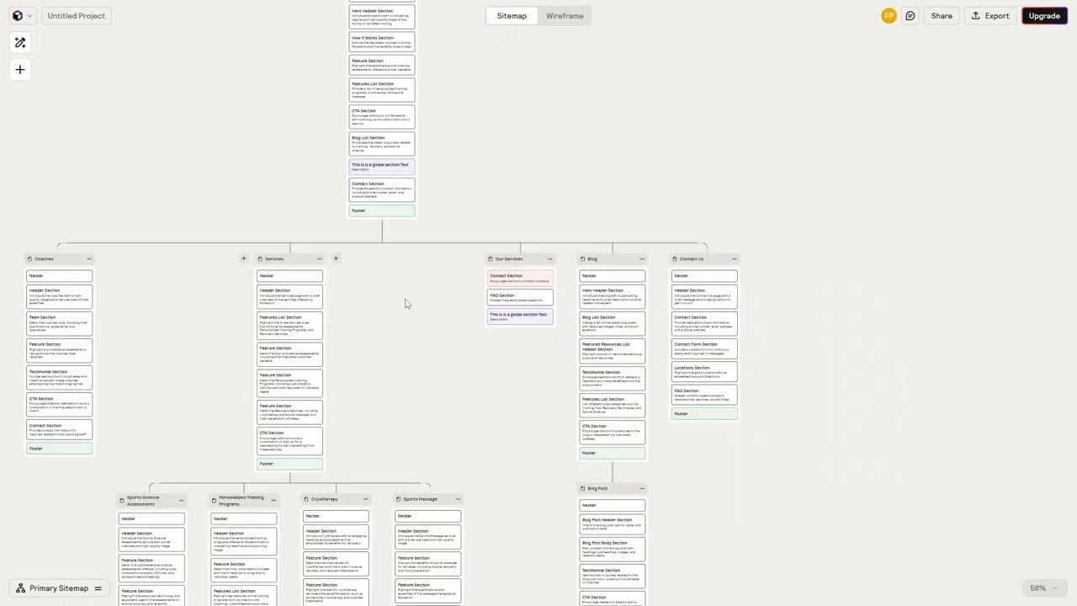
pyautogui.moveTo(397, 471); pyautogui.dragTo(530, 331)
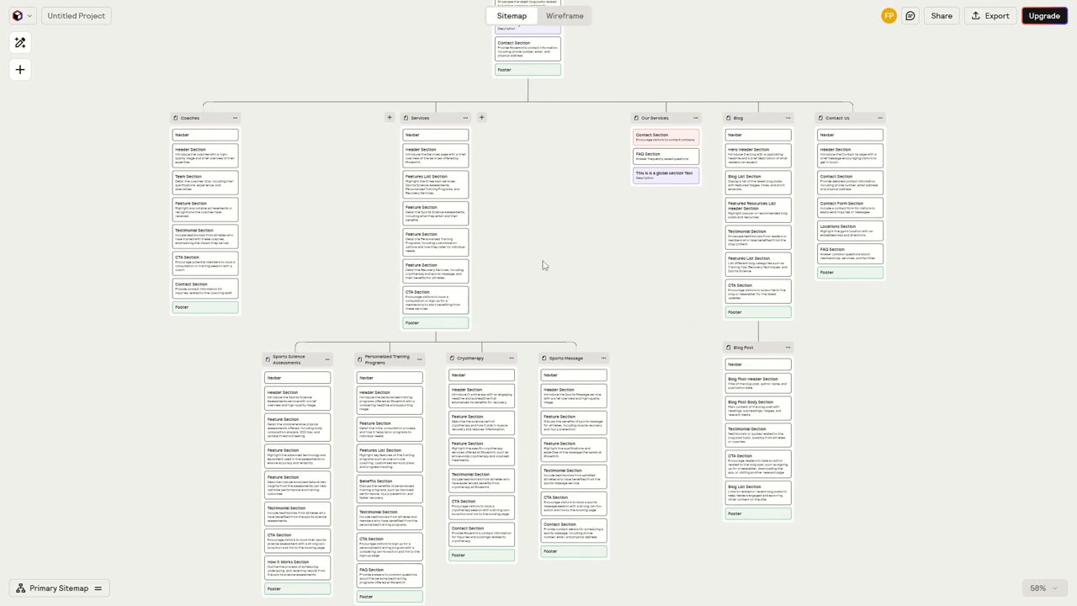
pyautogui.moveTo(542, 255); pyautogui.dragTo(539, 493)
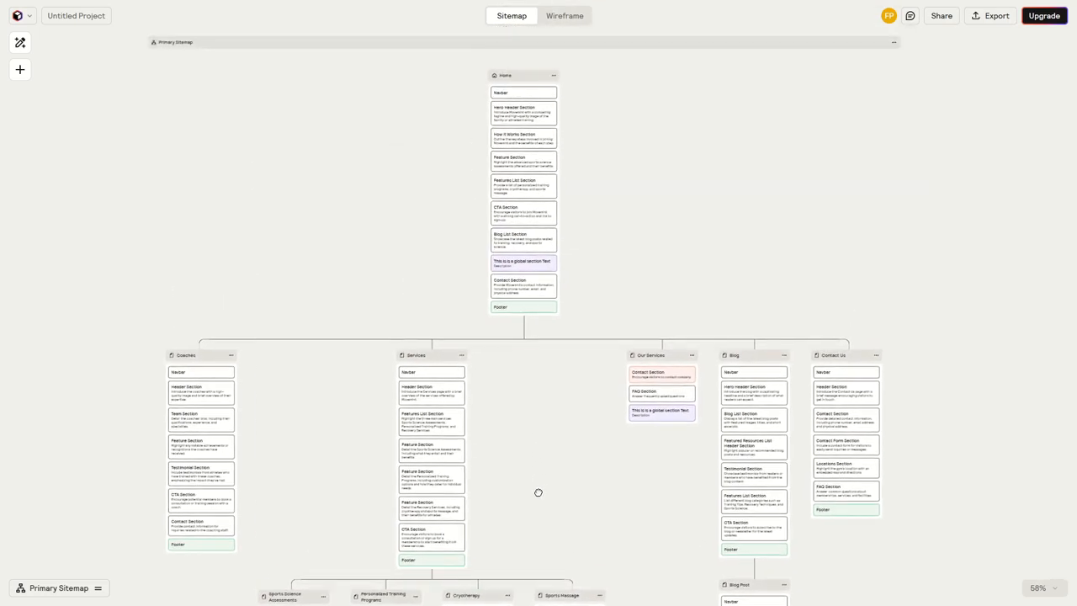
# Generate the wireframes from the sitemap and bring the Home page's wireframe into view
pyautogui.click(564, 18)
pyautogui.scroll(-3, 619, 286)
pyautogui.scroll(-3, 637, 261)
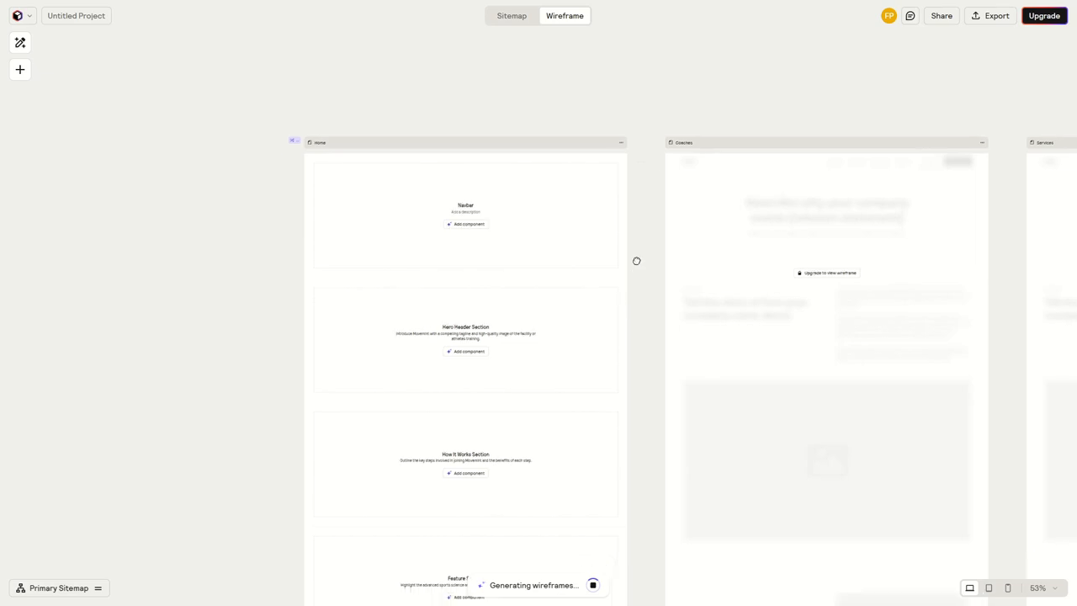
pyautogui.moveTo(669, 257); pyautogui.dragTo(669, 241)
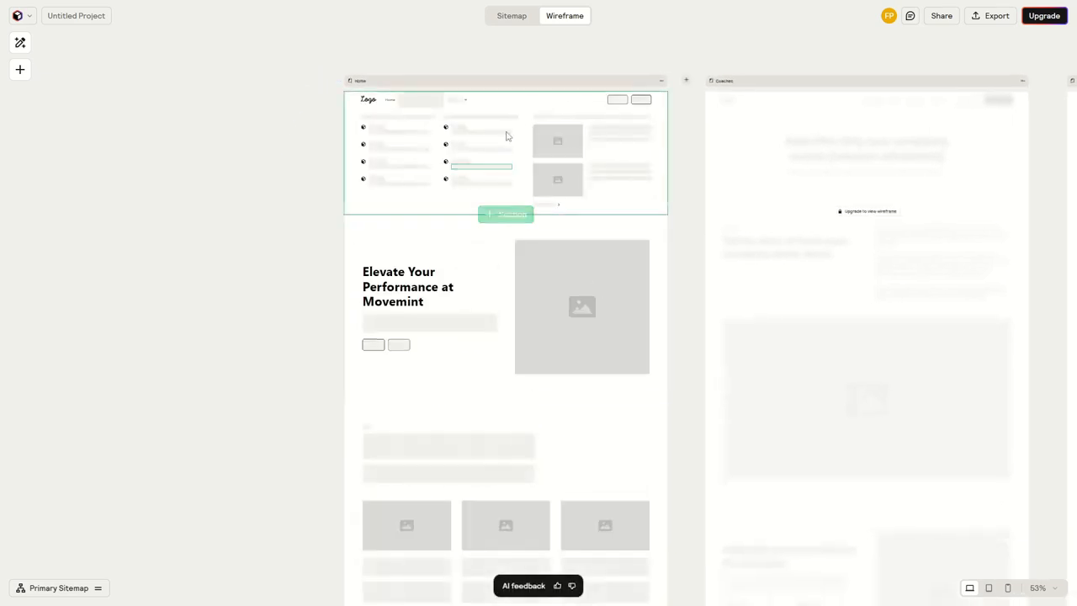
pyautogui.scroll(5, 507, 133)
pyautogui.moveTo(486, 184); pyautogui.dragTo(483, 250)
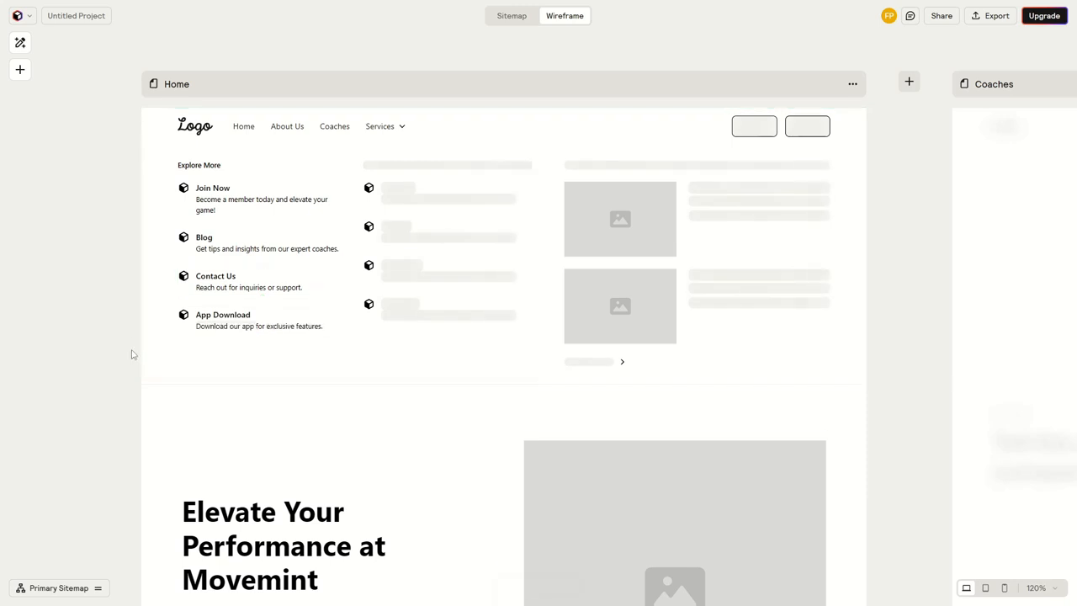
# Examine the overview of the generated wireframes for all pages beside the Home page
pyautogui.scroll(3, 132, 356)
pyautogui.scroll(-6, 132, 354)
pyautogui.scroll(-4, 366, 385)
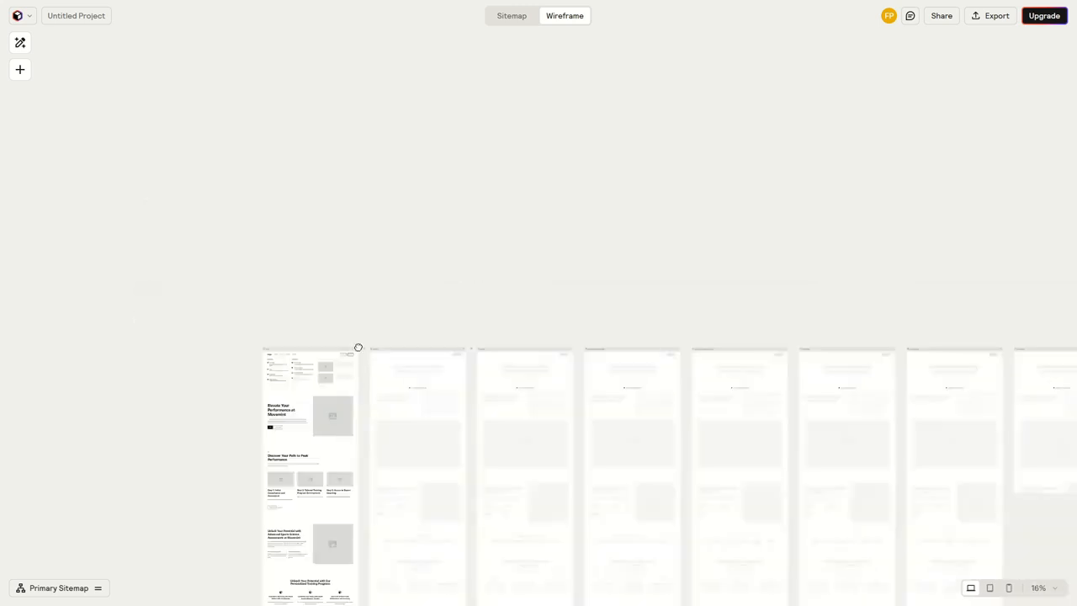
pyautogui.moveTo(358, 347); pyautogui.dragTo(145, 162)
pyautogui.moveTo(791, 338); pyautogui.dragTo(934, 350)
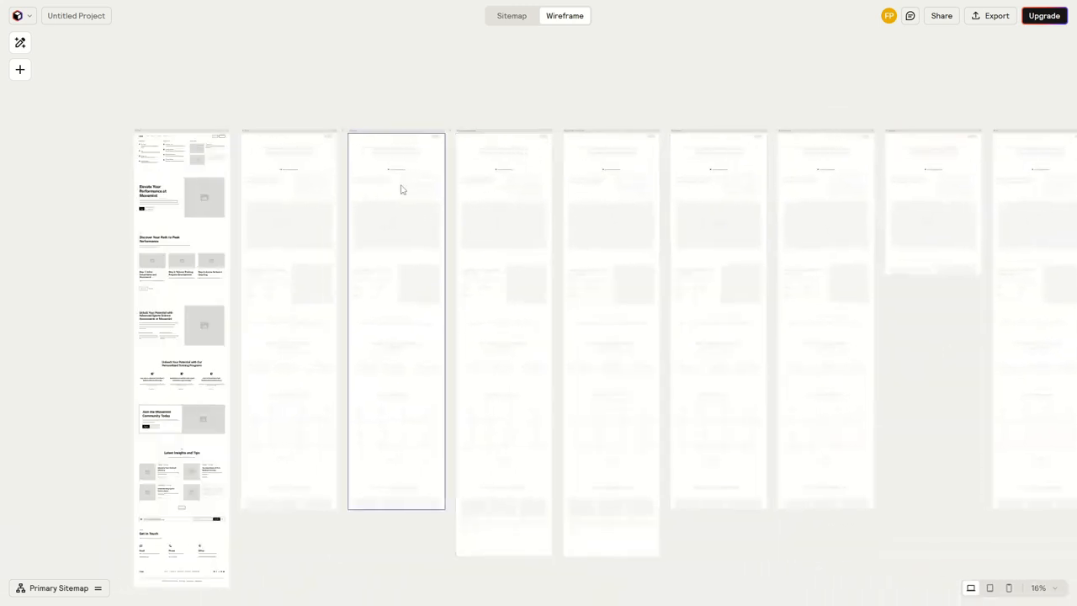
pyautogui.scroll(4, 404, 185)
pyautogui.scroll(-5, 339, 140)
pyautogui.hscroll(-2, 396, 212)
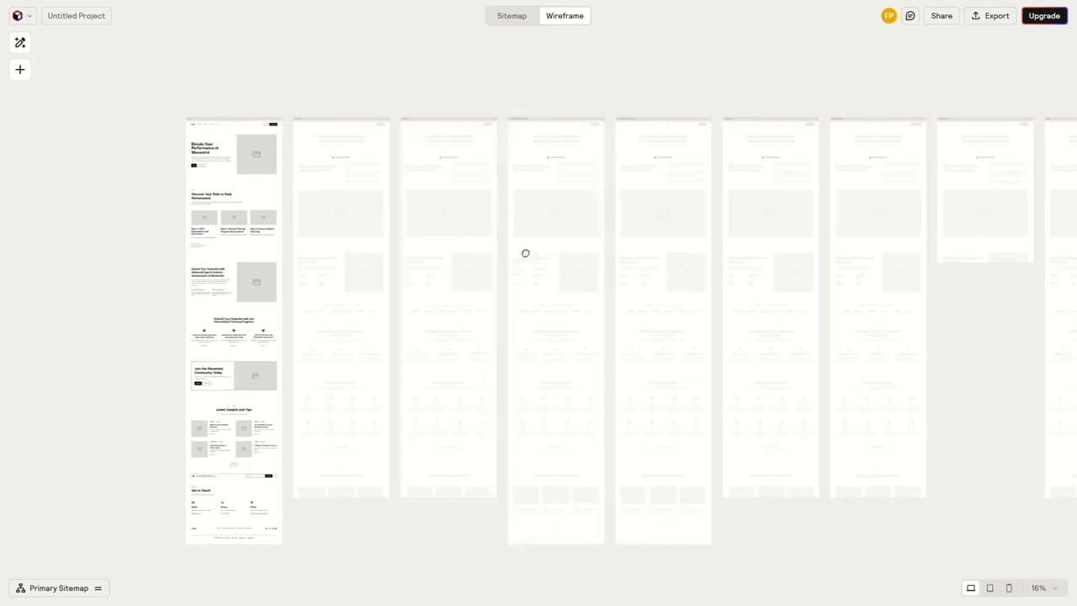
pyautogui.moveTo(517, 434); pyautogui.dragTo(430, 431)
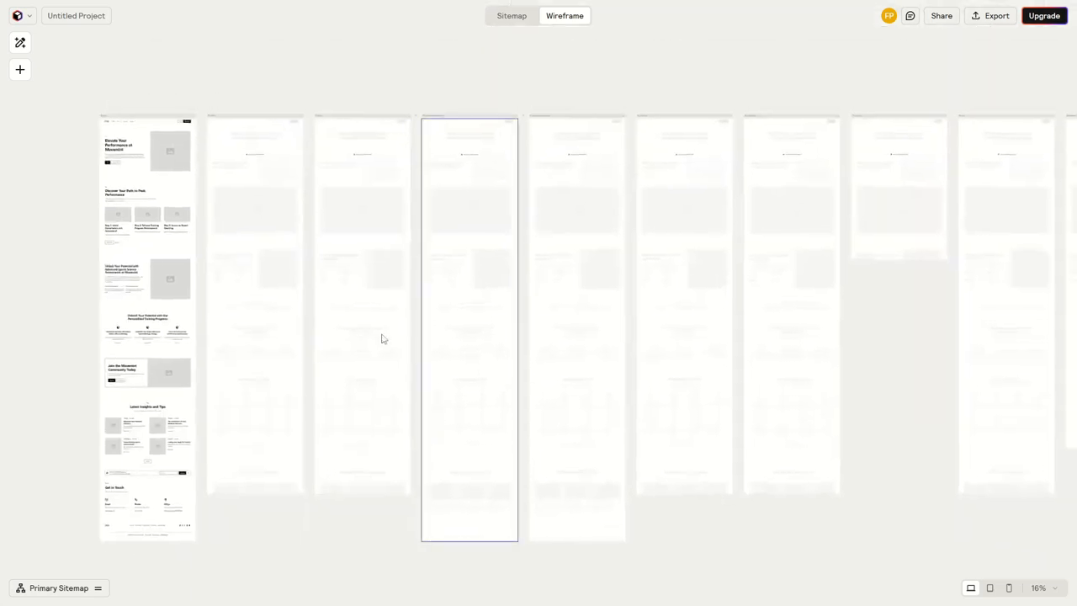
pyautogui.scroll(-2, 368, 320)
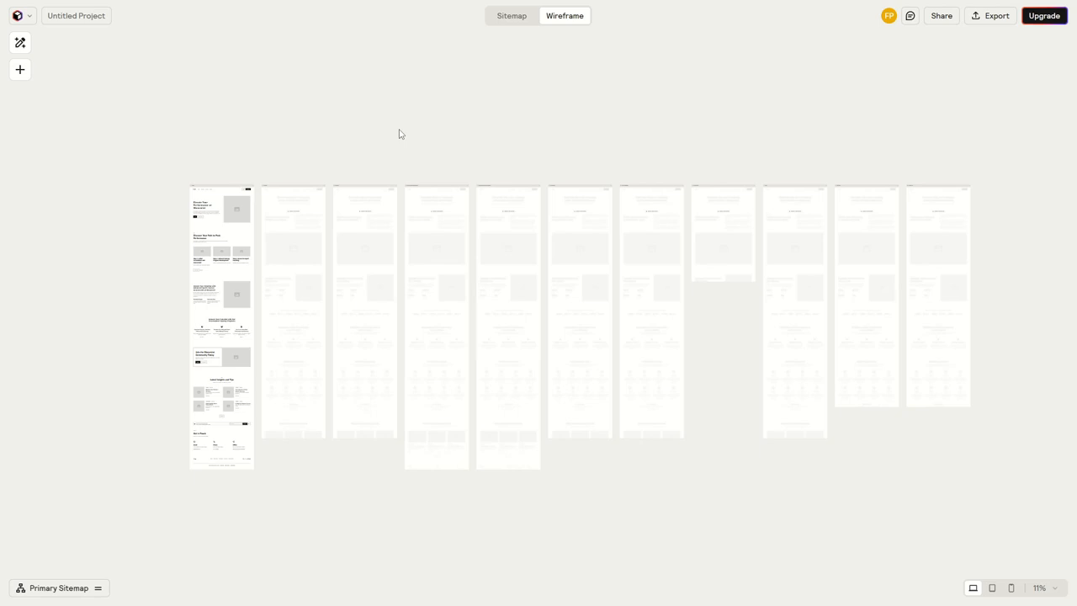
# Examine the Home page's desktop wireframe from the hero section through to the footer
pyautogui.doubleClick(211, 230)
pyautogui.scroll(-6, 409, 277)
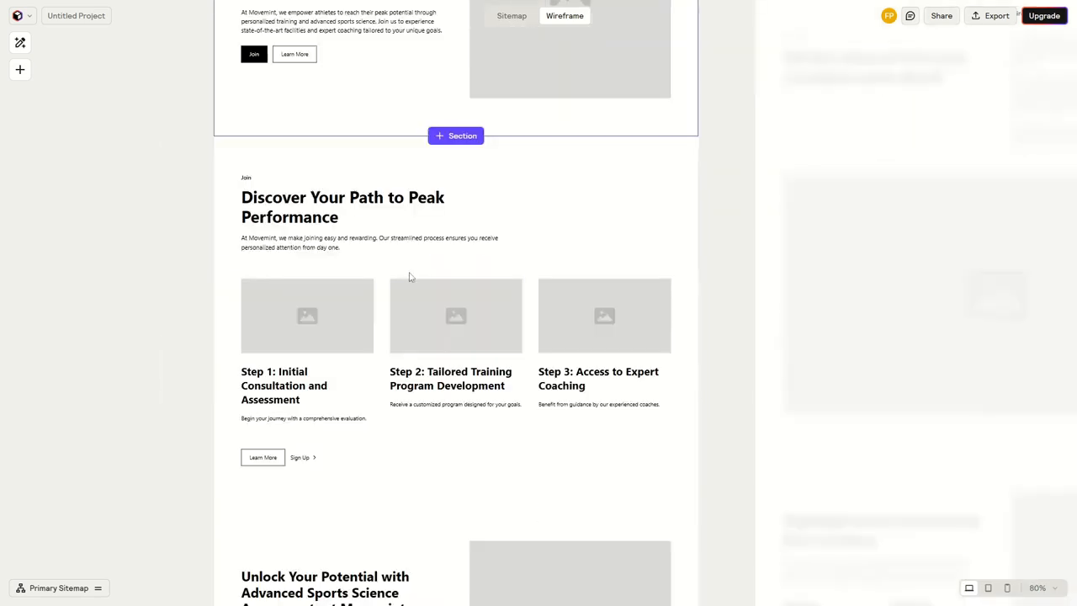
pyautogui.scroll(-8, 376, 318)
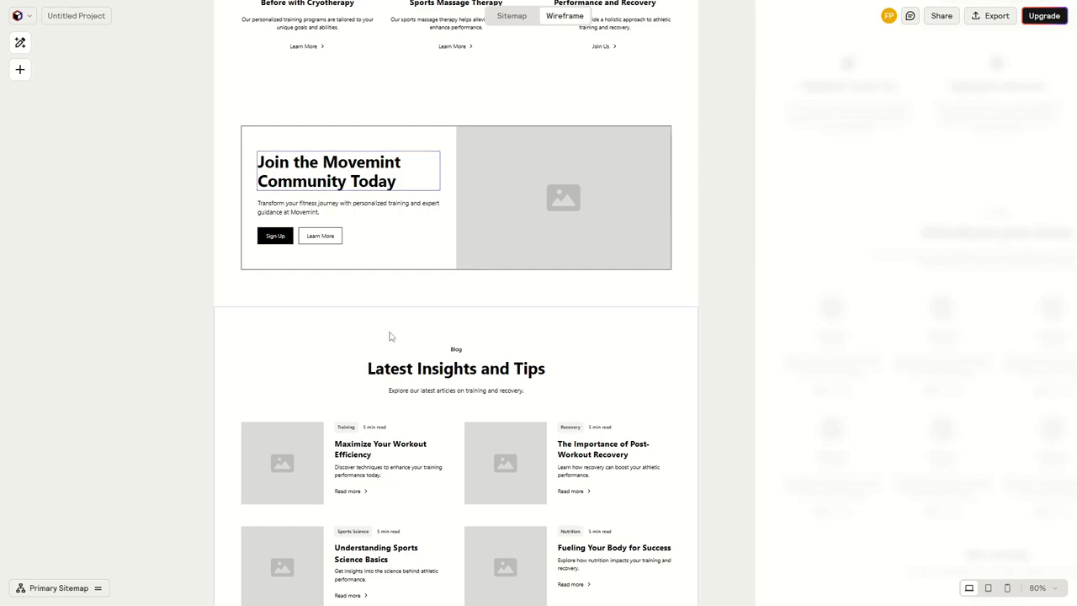
pyautogui.scroll(-3, 394, 353)
pyautogui.scroll(-3, 400, 376)
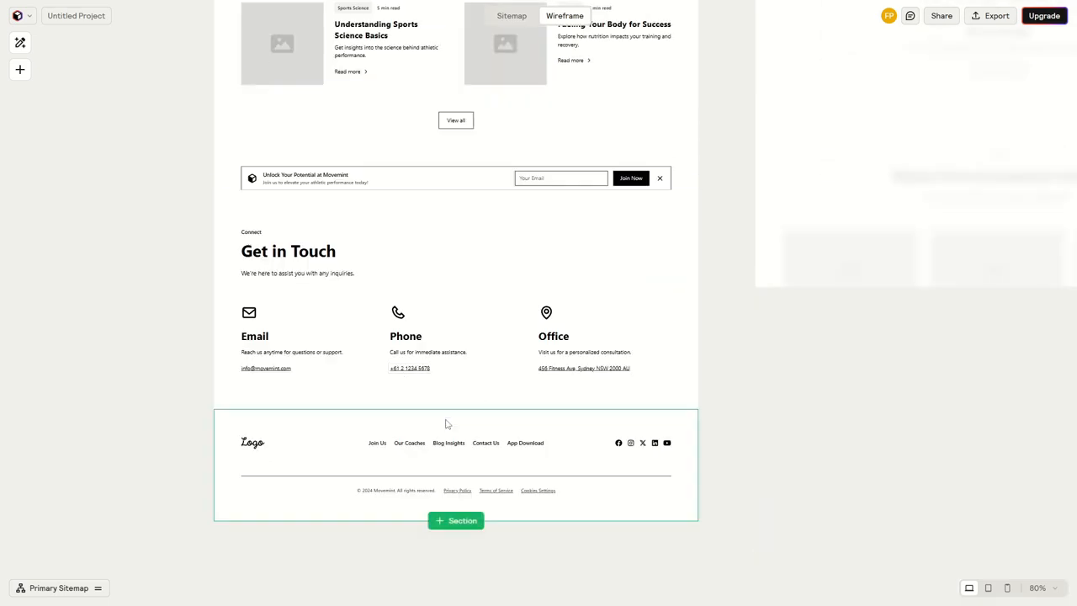
pyautogui.scroll(20, 447, 424)
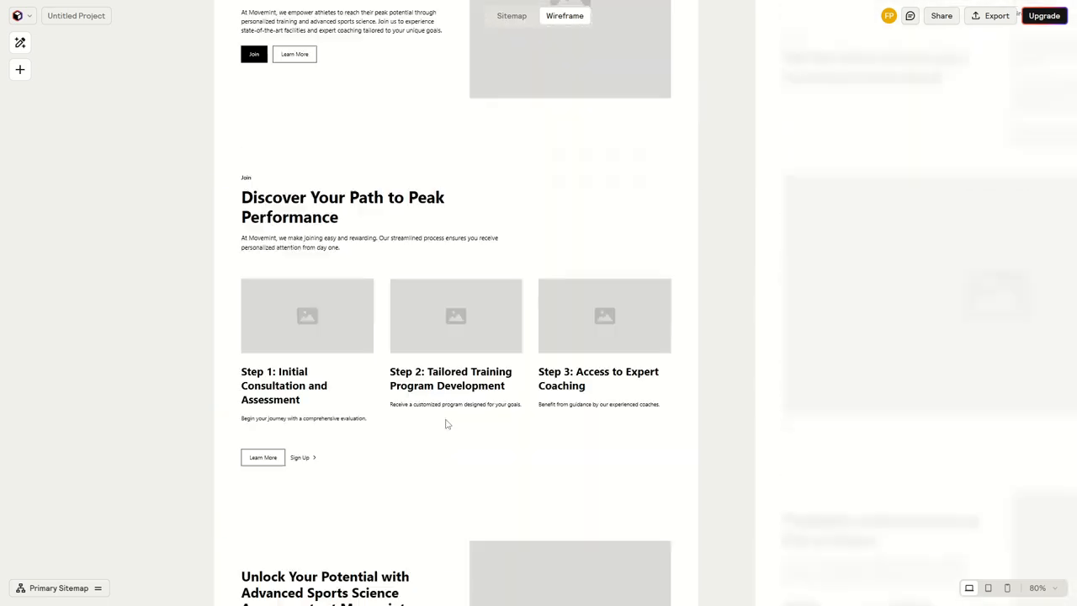
pyautogui.scroll(-2, 446, 425)
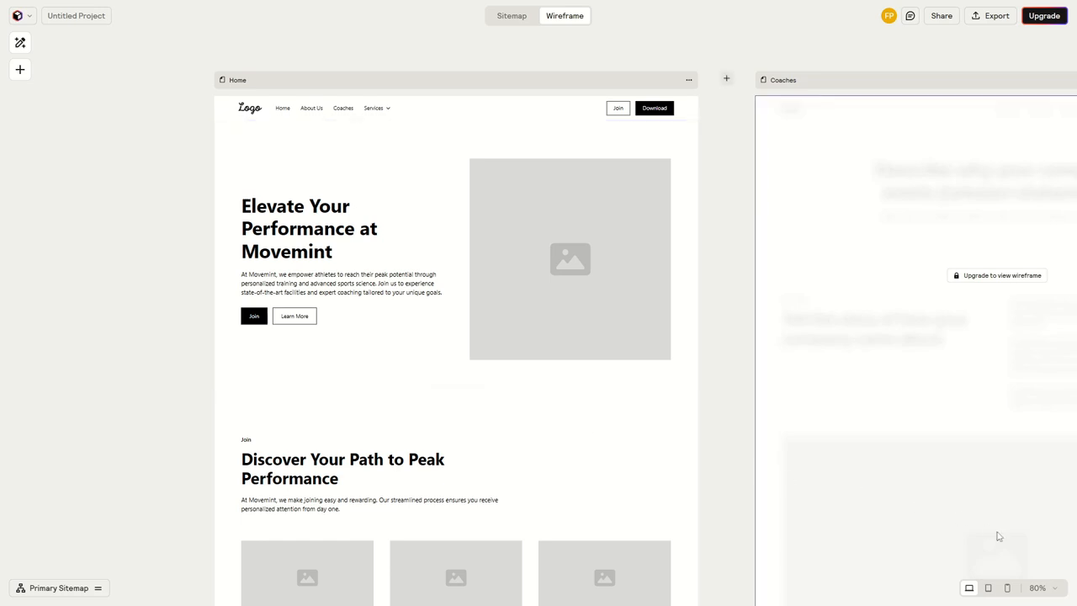
# Switch the wireframes to the Mobile view and examine the Home page's hero section
pyautogui.click(1008, 588)
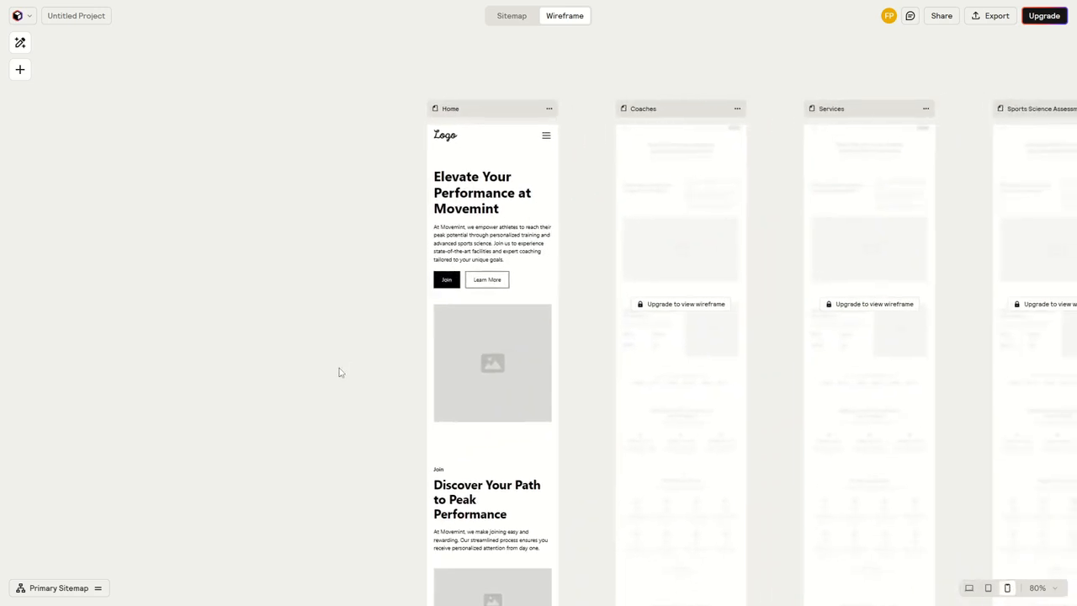
pyautogui.scroll(5, 631, 314)
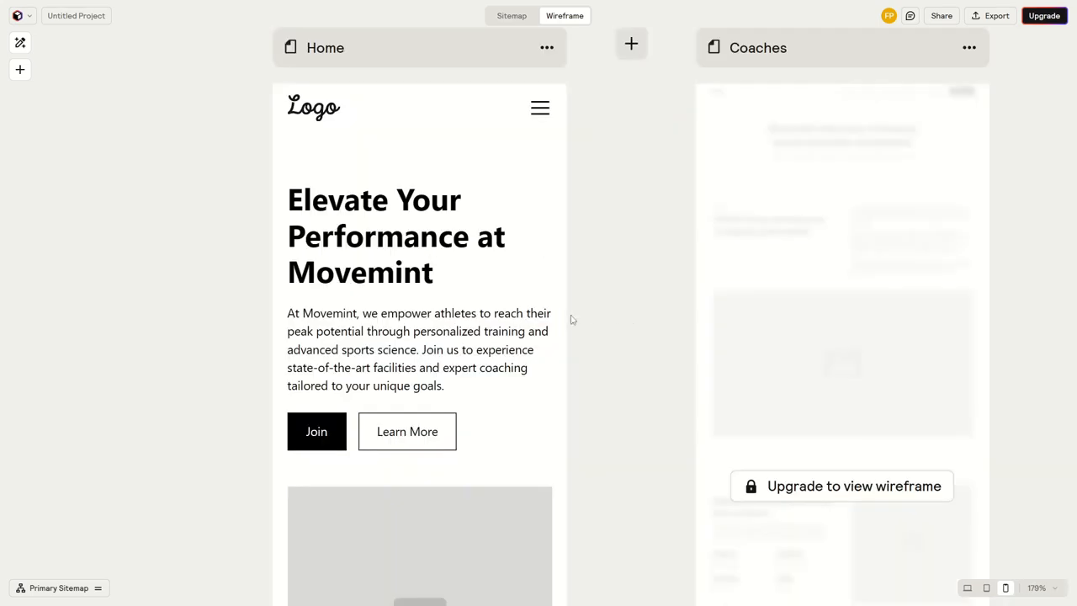
pyautogui.moveTo(571, 320); pyautogui.dragTo(652, 326)
pyautogui.scroll(-3, 506, 297)
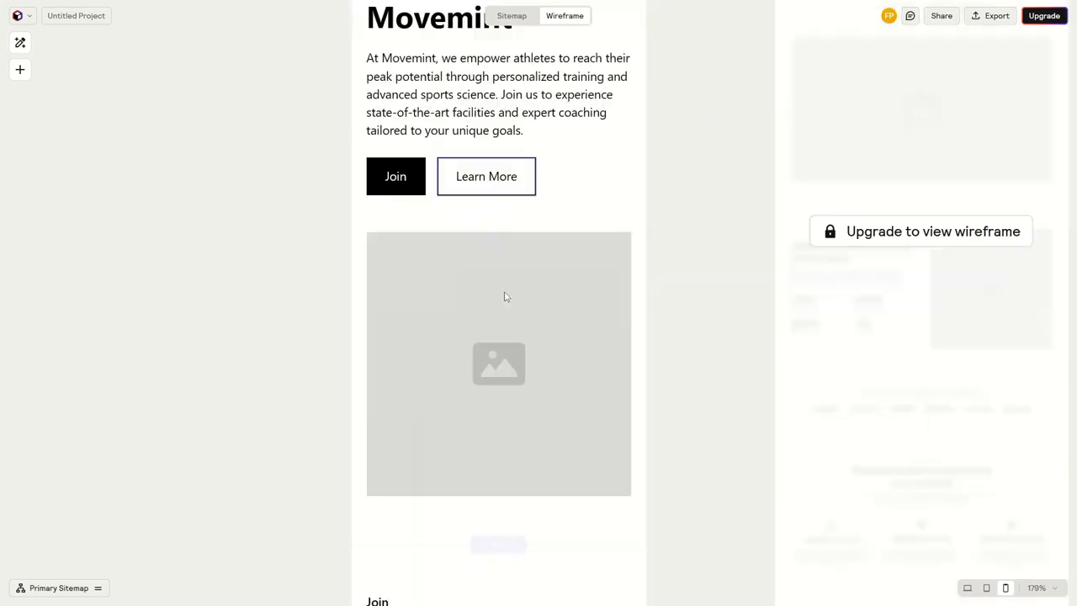
# Examine the Home page's wireframe in the Tablet view, and return the wireframes to the Desktop view
pyautogui.scroll(-5, 505, 295)
pyautogui.scroll(-5, 505, 295)
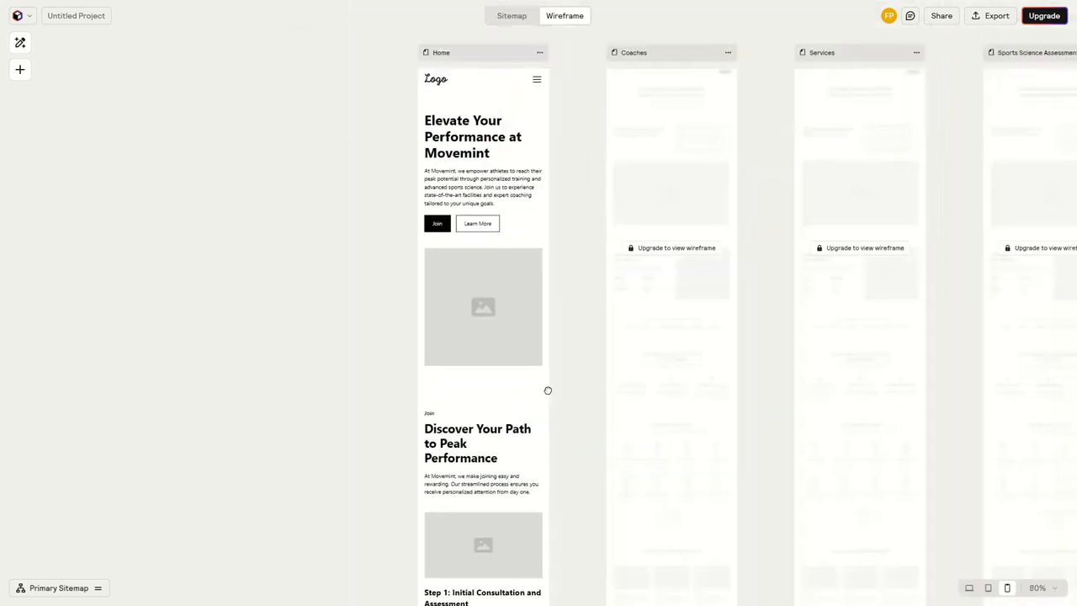
pyautogui.click(988, 587)
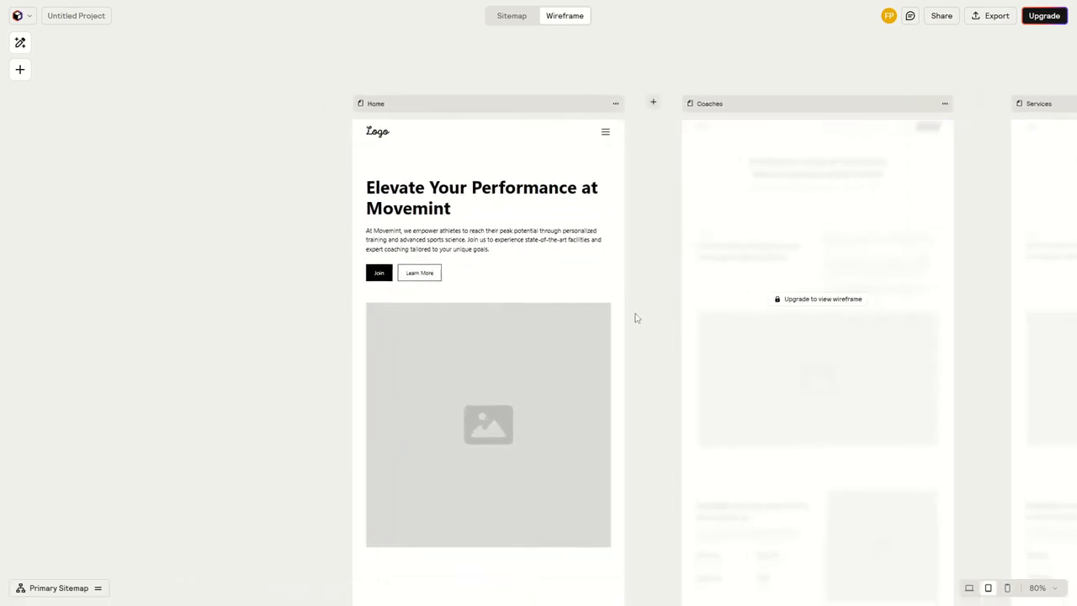
pyautogui.click(969, 588)
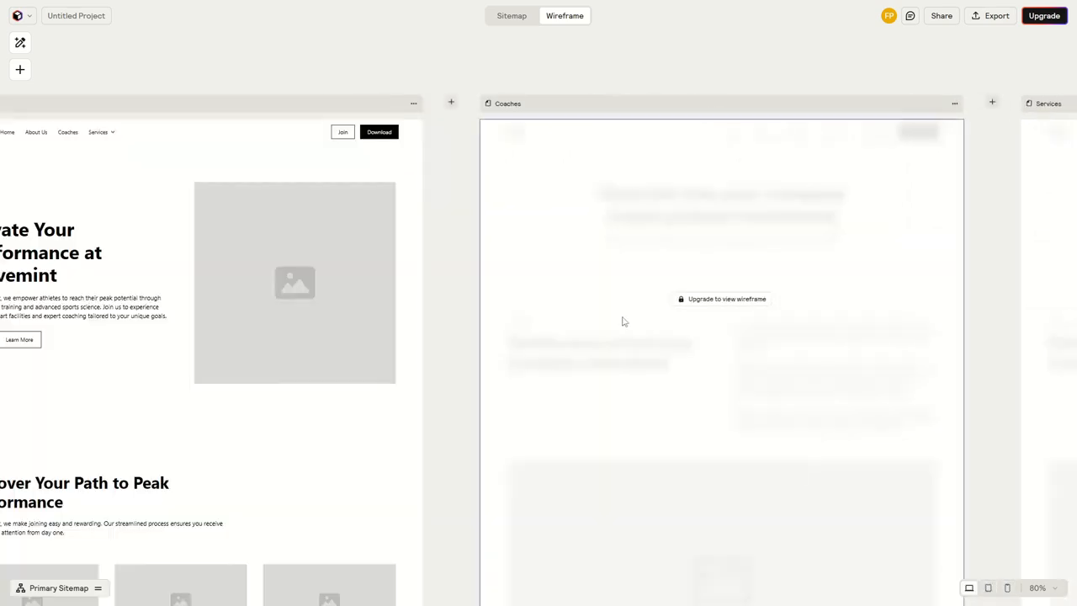
# Select the Home page's hero header section and set its style to Card
pyautogui.moveTo(457, 351); pyautogui.dragTo(806, 339)
pyautogui.scroll(3, 661, 290)
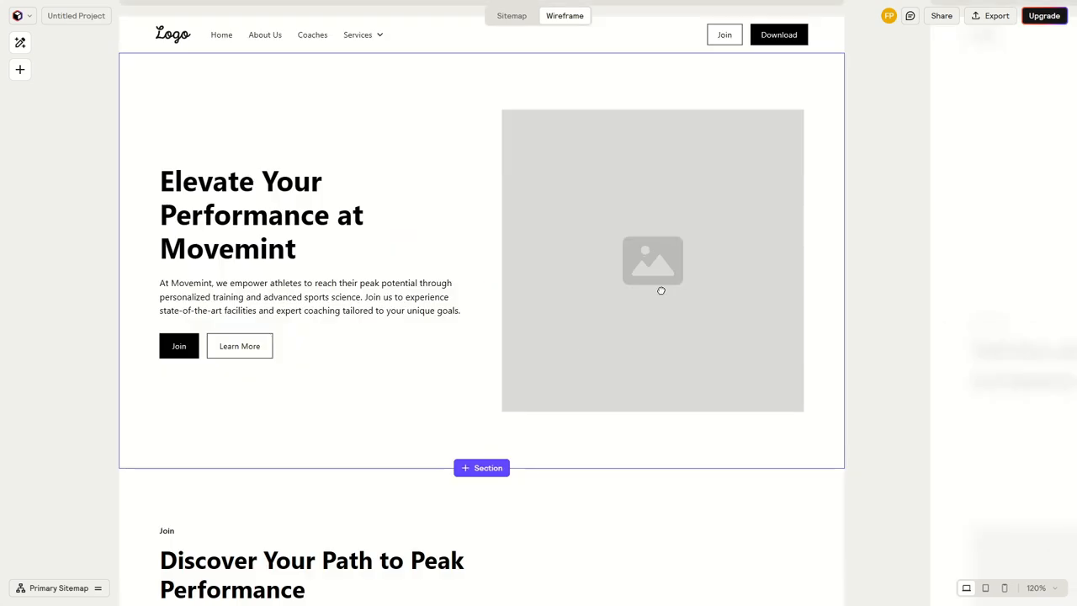
pyautogui.click(470, 352)
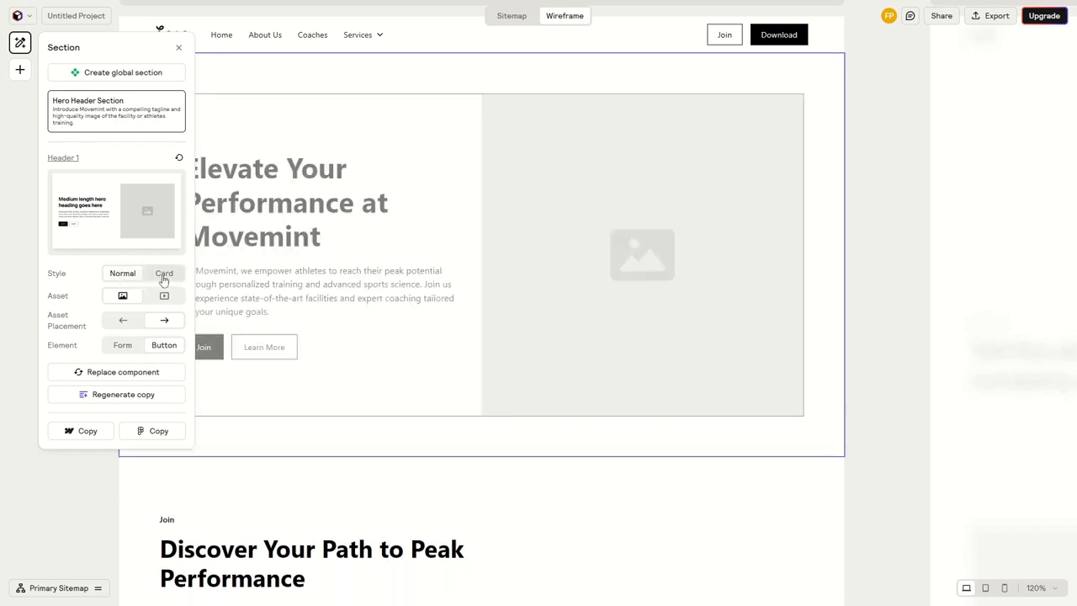
pyautogui.click(164, 277)
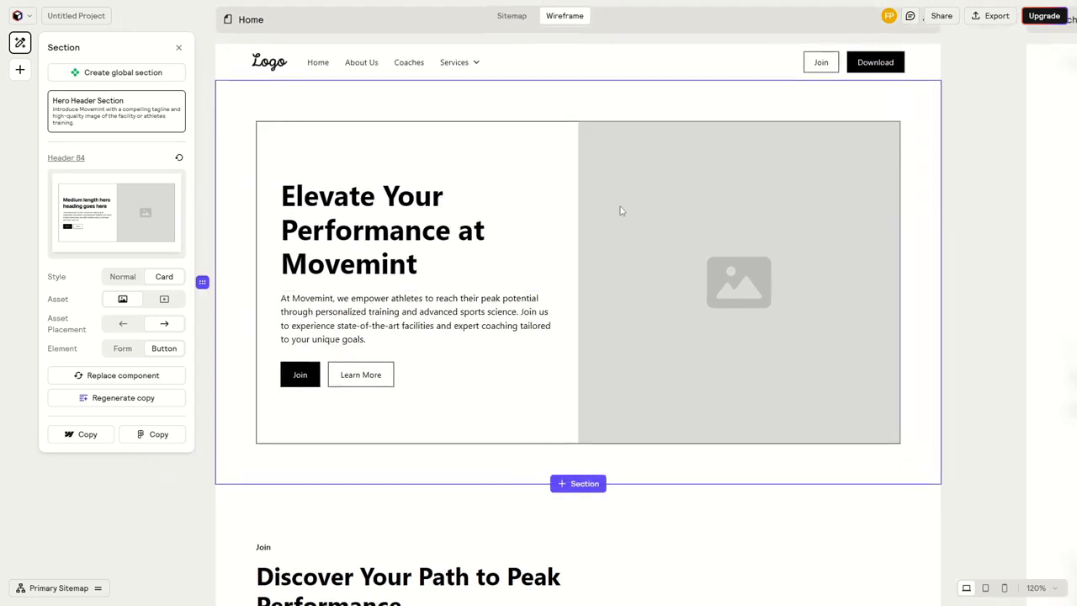
# Try the Video asset in the hero header section and set the asset back to Image
pyautogui.click(122, 299)
pyautogui.click(164, 300)
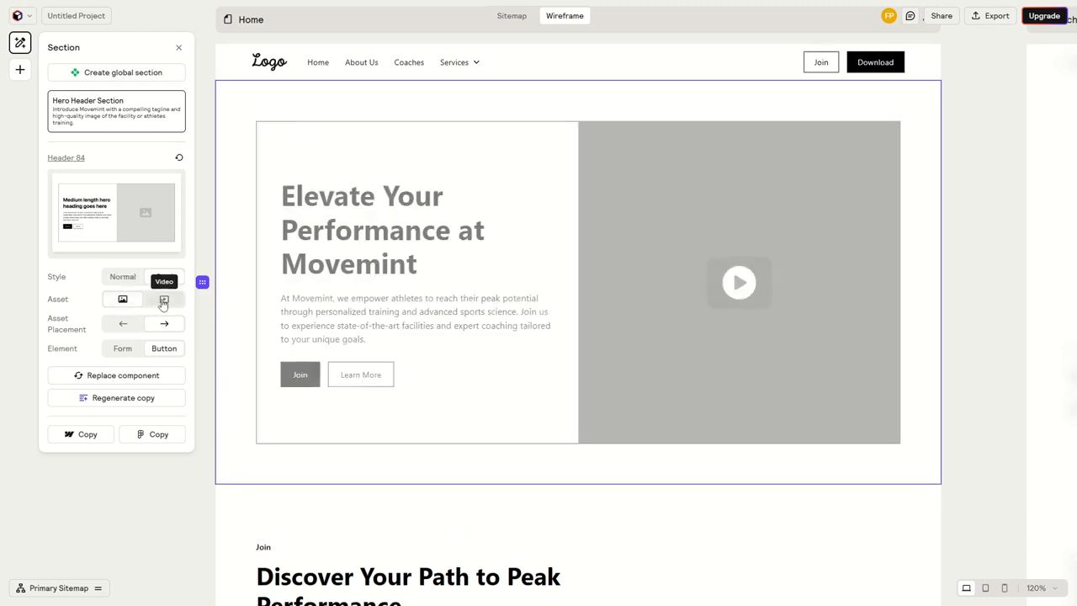
pyautogui.click(124, 301)
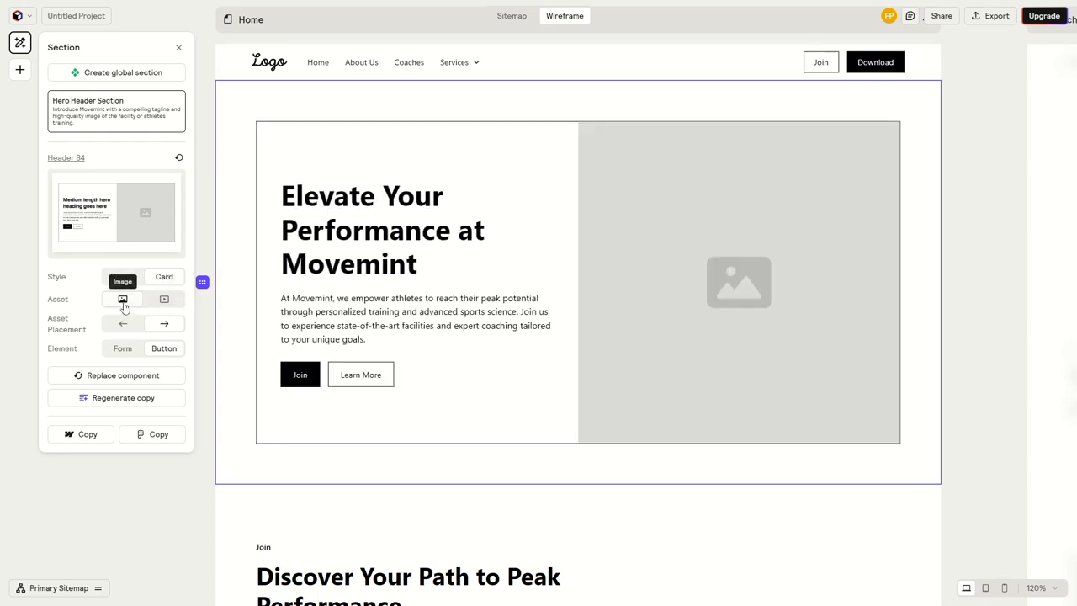
pyautogui.moveTo(681, 270); pyautogui.dragTo(671, 280)
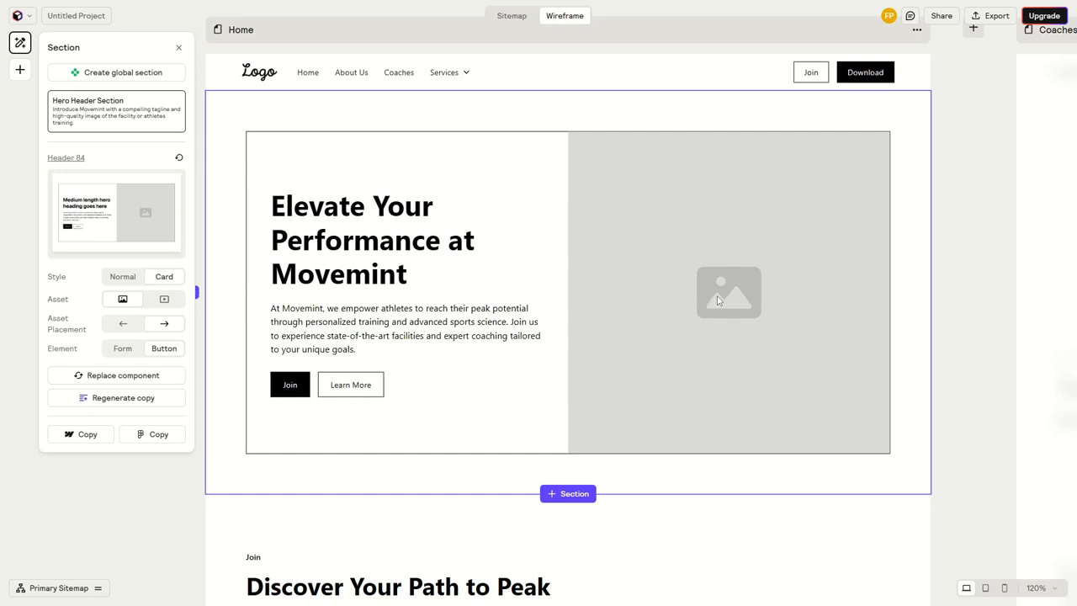
pyautogui.moveTo(719, 297); pyautogui.dragTo(730, 304)
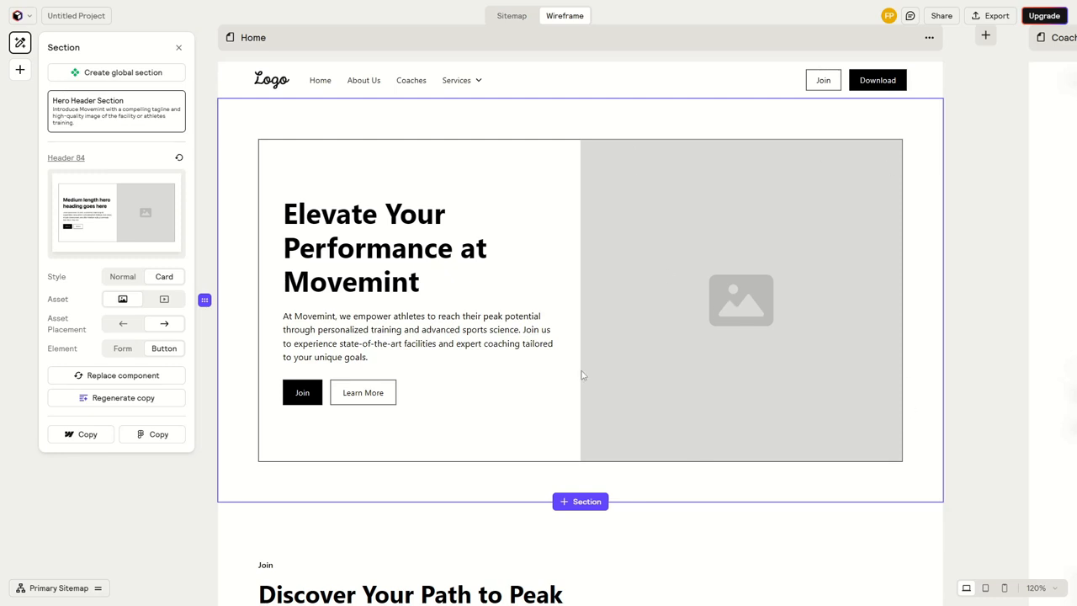
# Try the hero header with its asset on the left and with a Form element, restoring the right placement and Button element
pyautogui.click(122, 324)
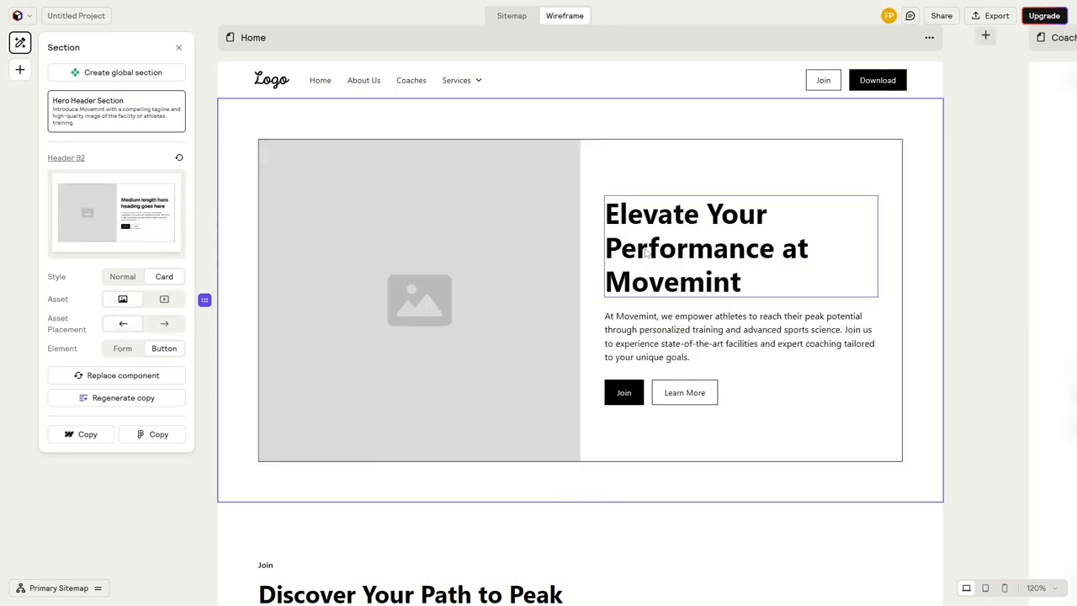
pyautogui.click(164, 323)
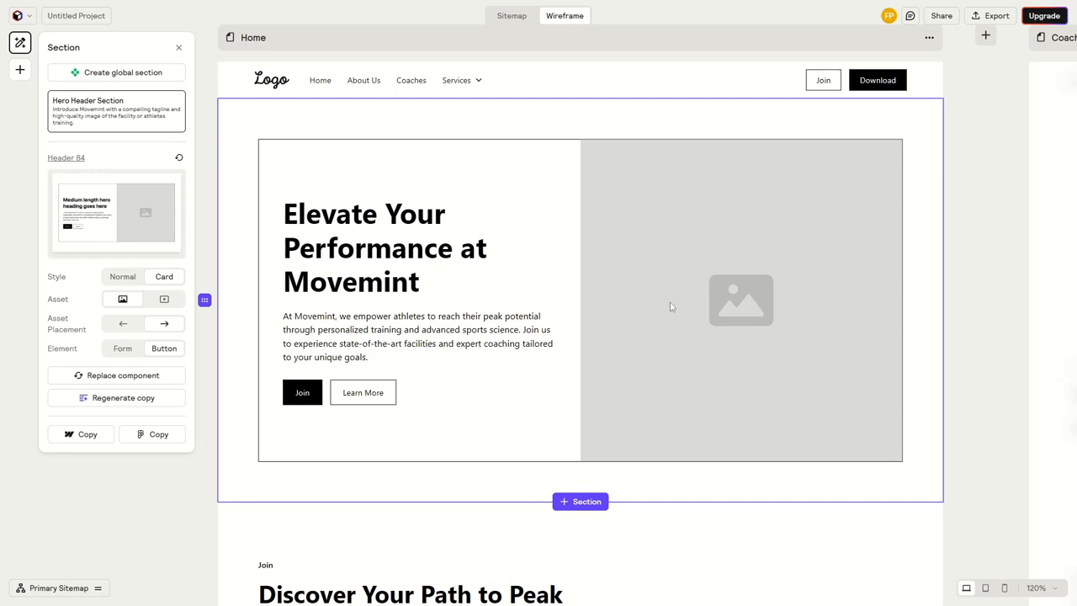
pyautogui.click(122, 350)
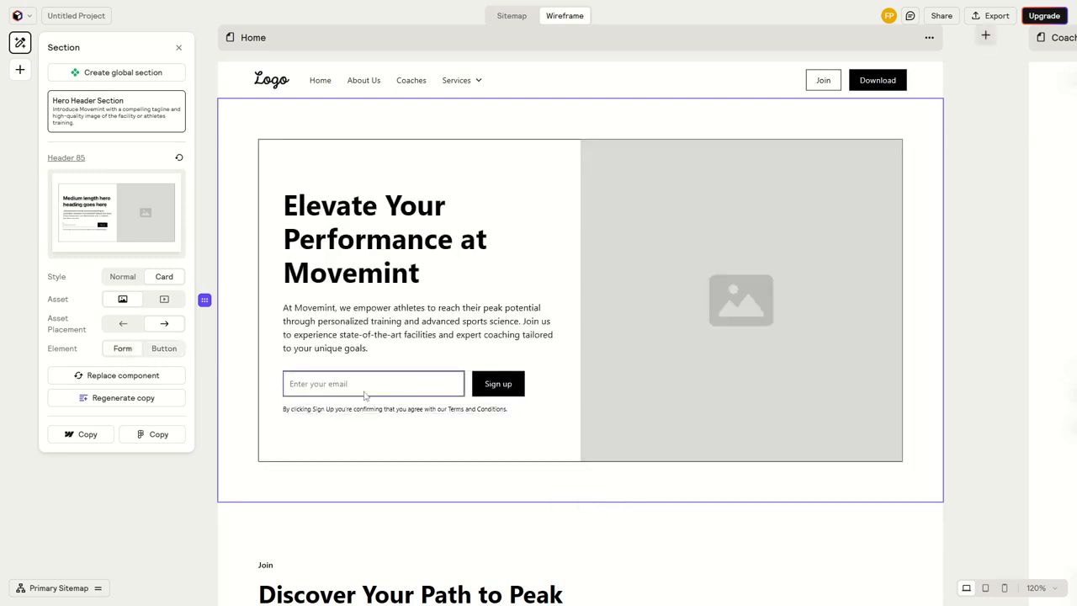
pyautogui.click(164, 348)
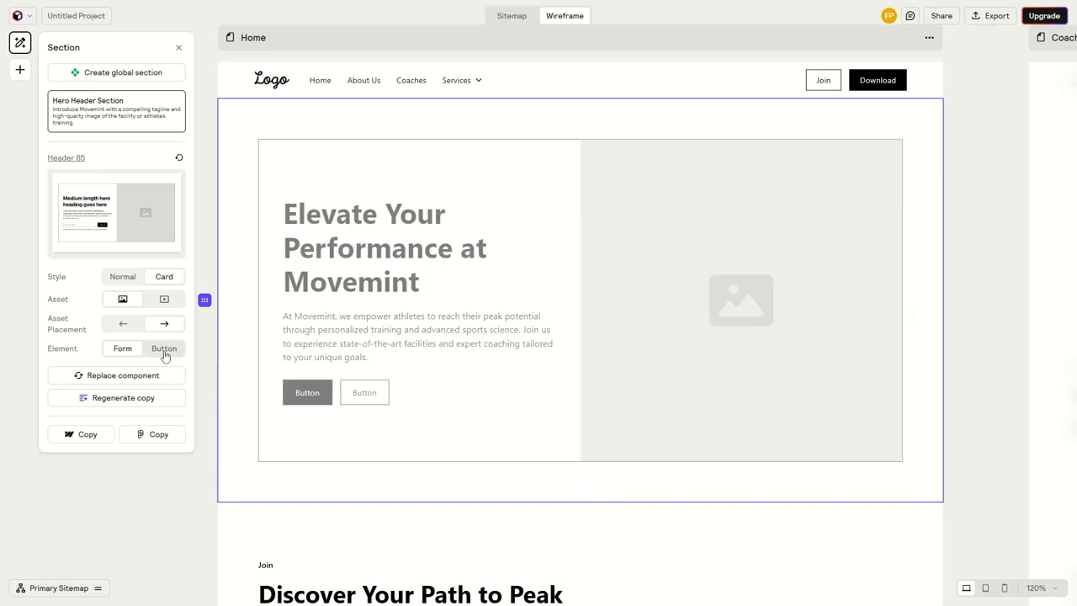
# Replace the hero header section's component with Header 78 from the suggested components, and deselect the section
pyautogui.click(116, 376)
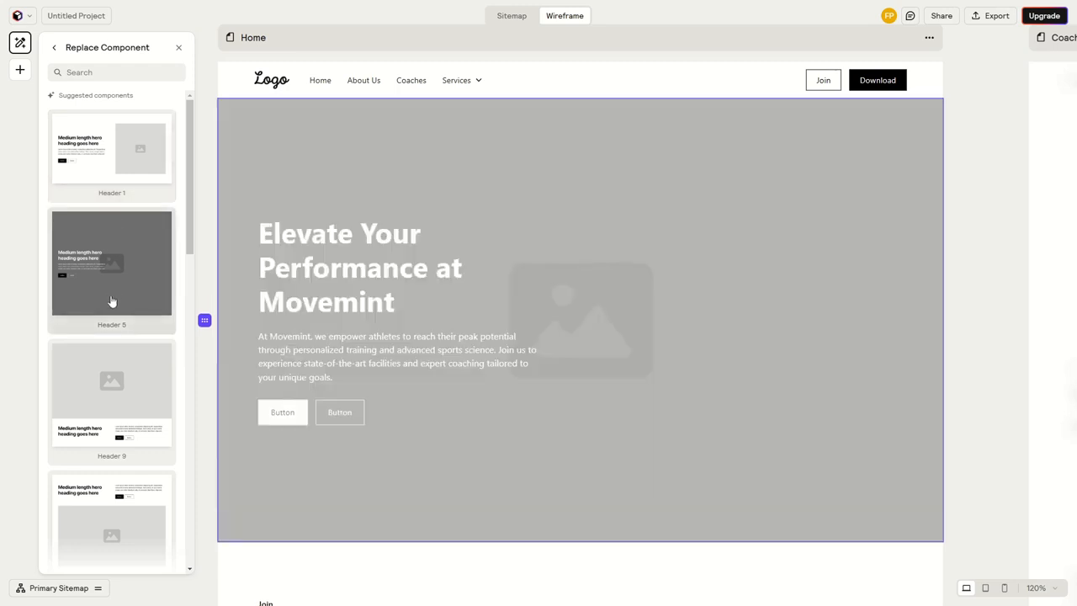
pyautogui.scroll(-2, 107, 364)
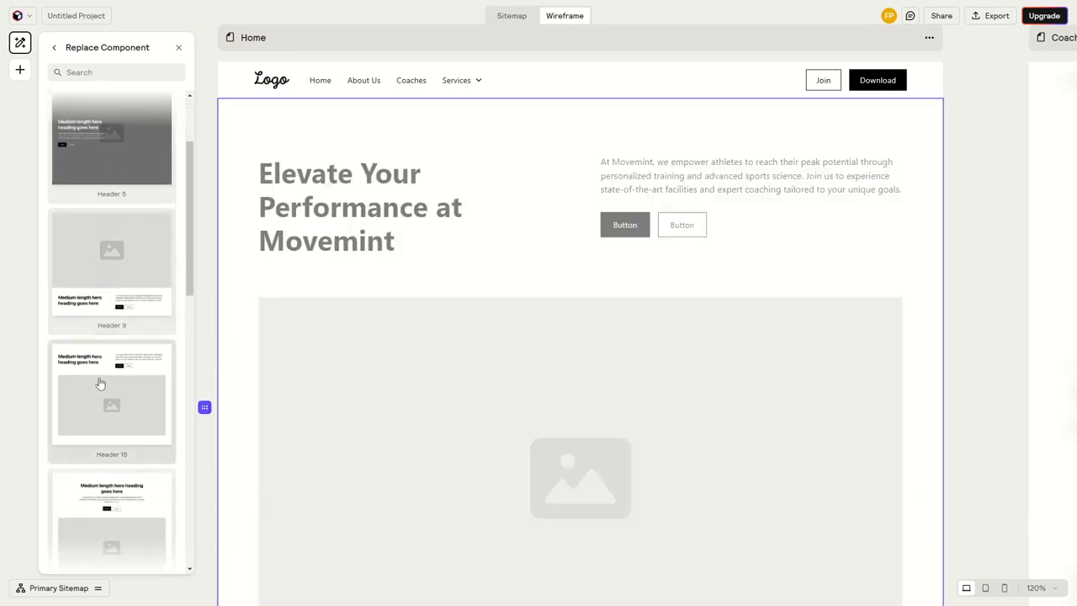
pyautogui.scroll(-8, 101, 378)
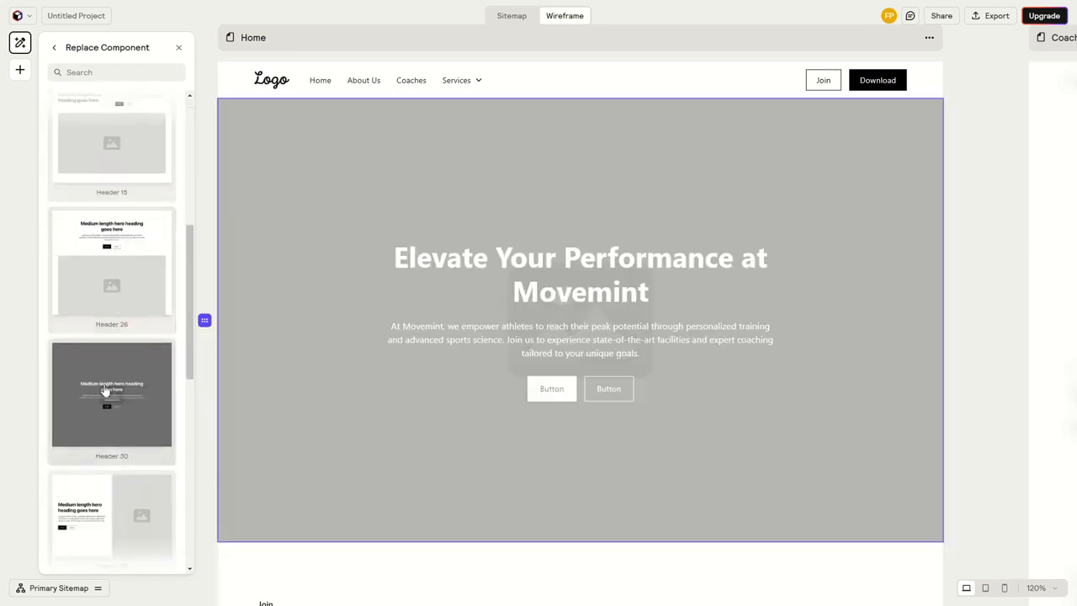
pyautogui.scroll(-2, 118, 383)
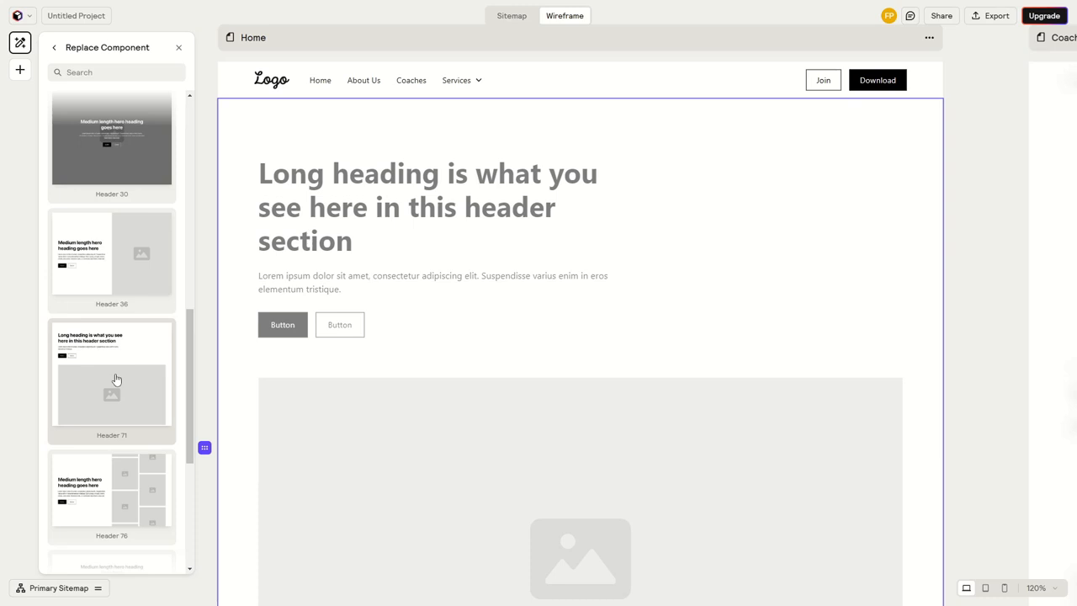
pyautogui.scroll(-2, 116, 380)
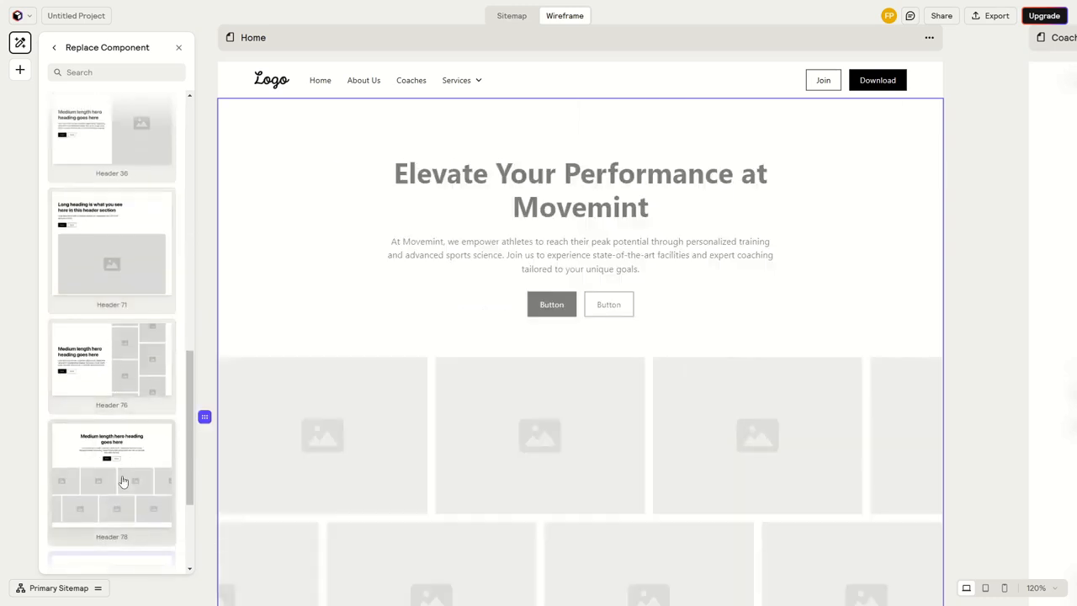
pyautogui.click(123, 481)
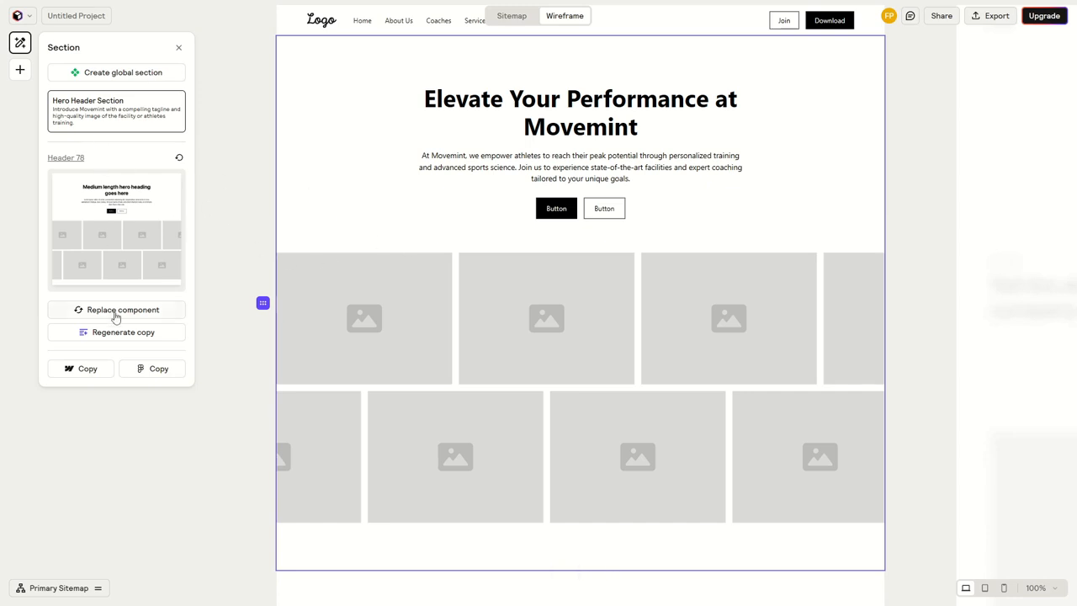
pyautogui.scroll(-3, 572, 450)
pyautogui.scroll(3, 575, 363)
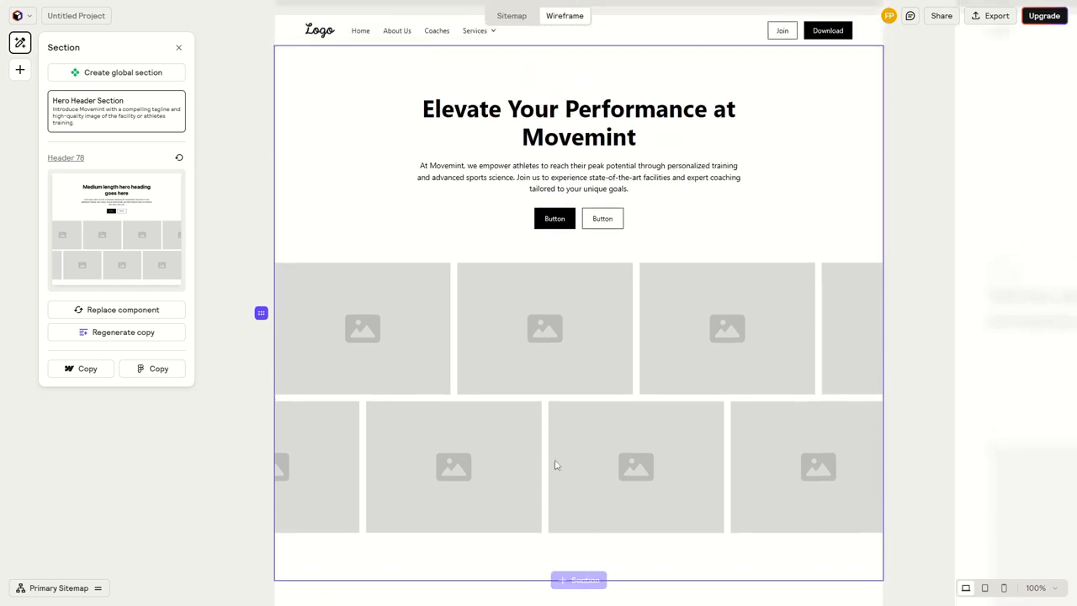
pyautogui.moveTo(536, 336); pyautogui.dragTo(522, 344)
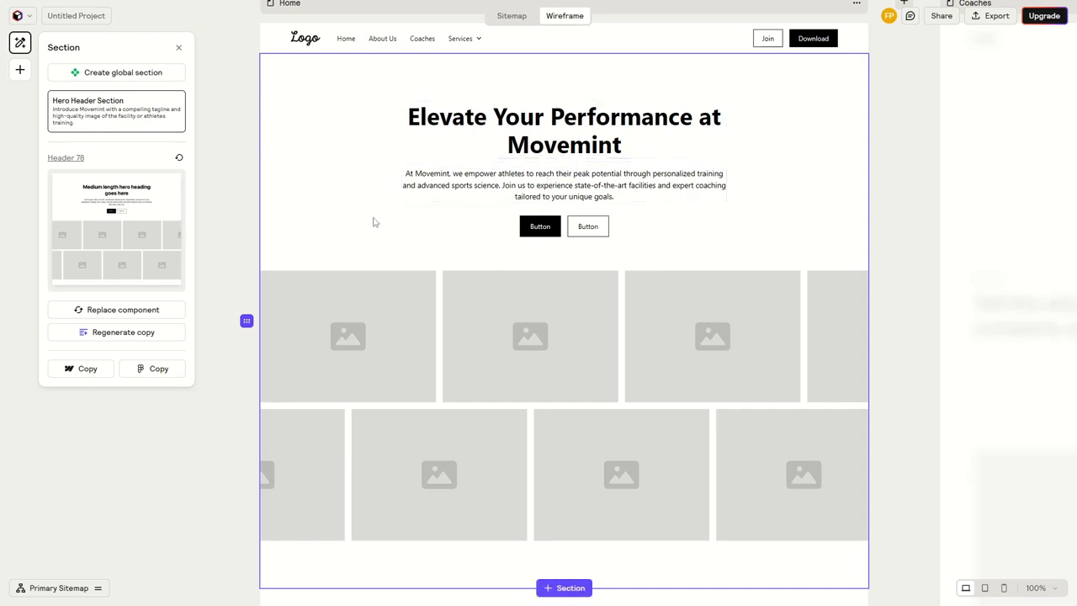
pyautogui.rightClick(155, 377)
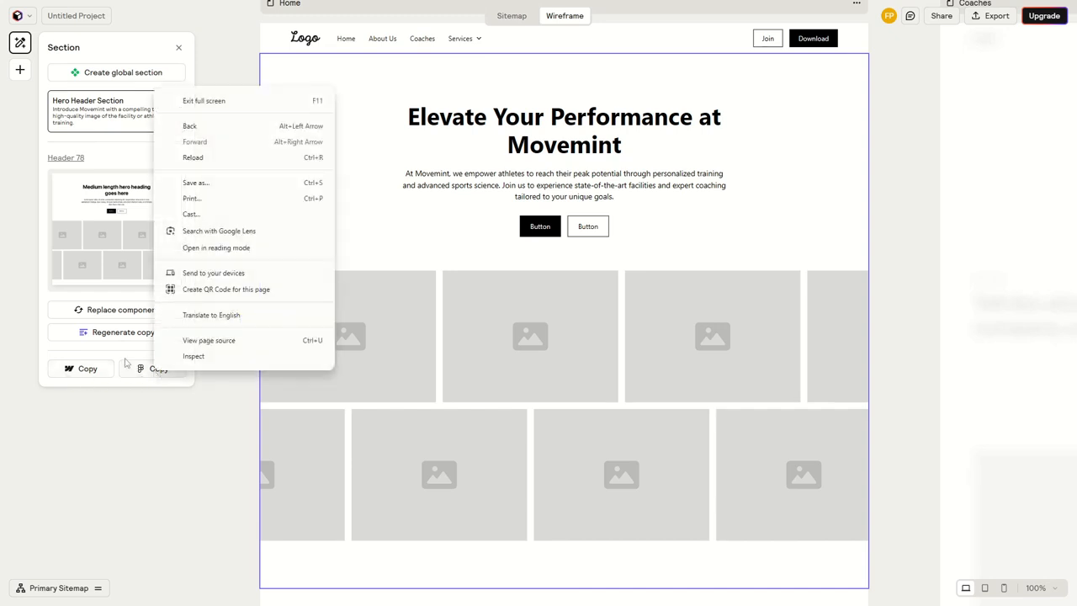
pyautogui.click(125, 364)
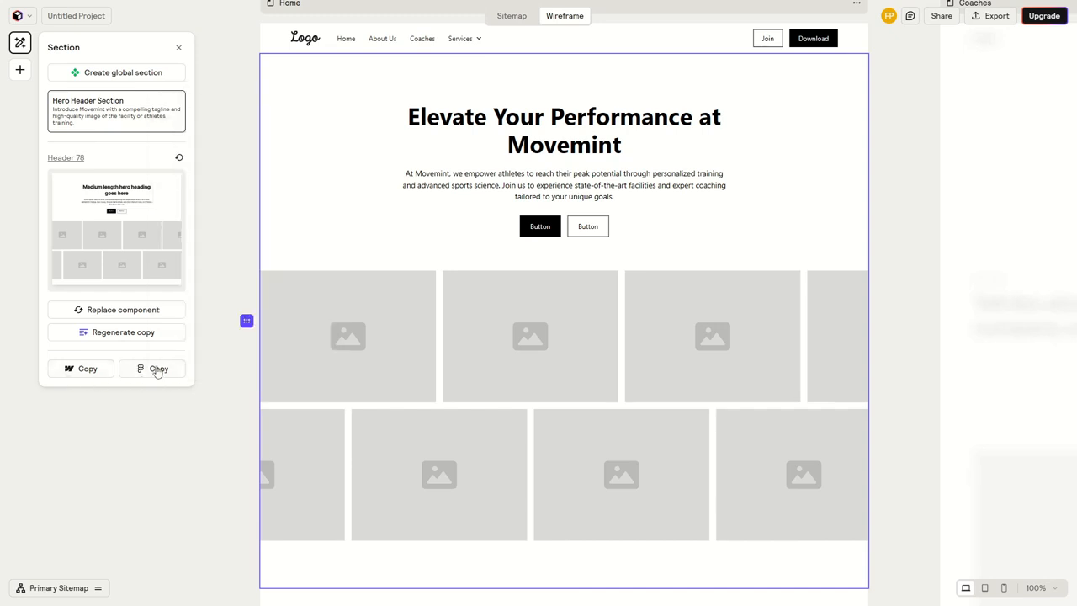
pyautogui.click(209, 306)
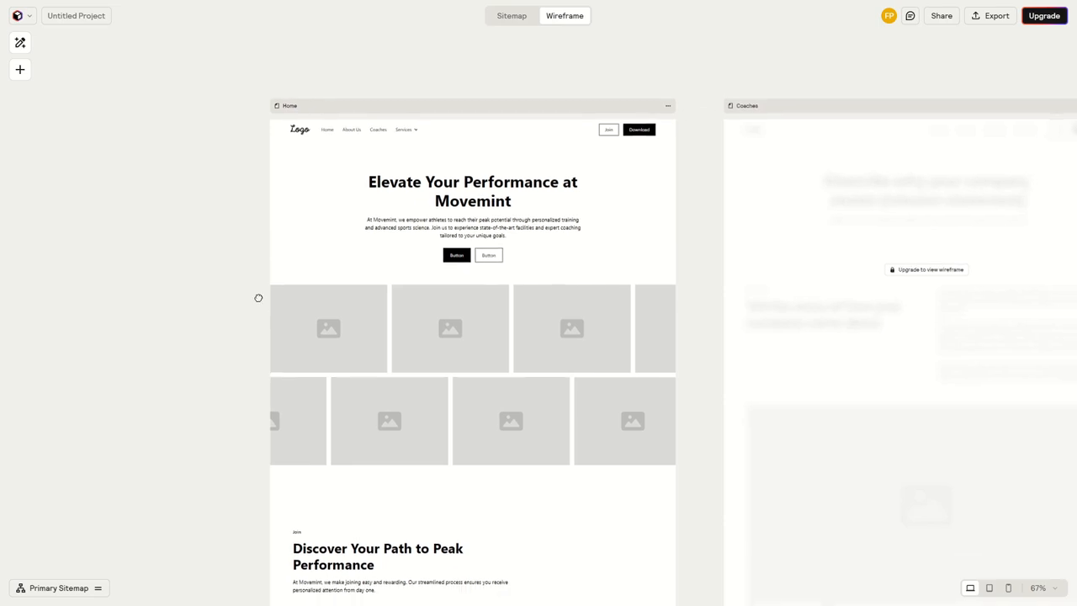
# Return to the sitemap and examine the complete page structure from Home down to the subpages
pyautogui.click(512, 15)
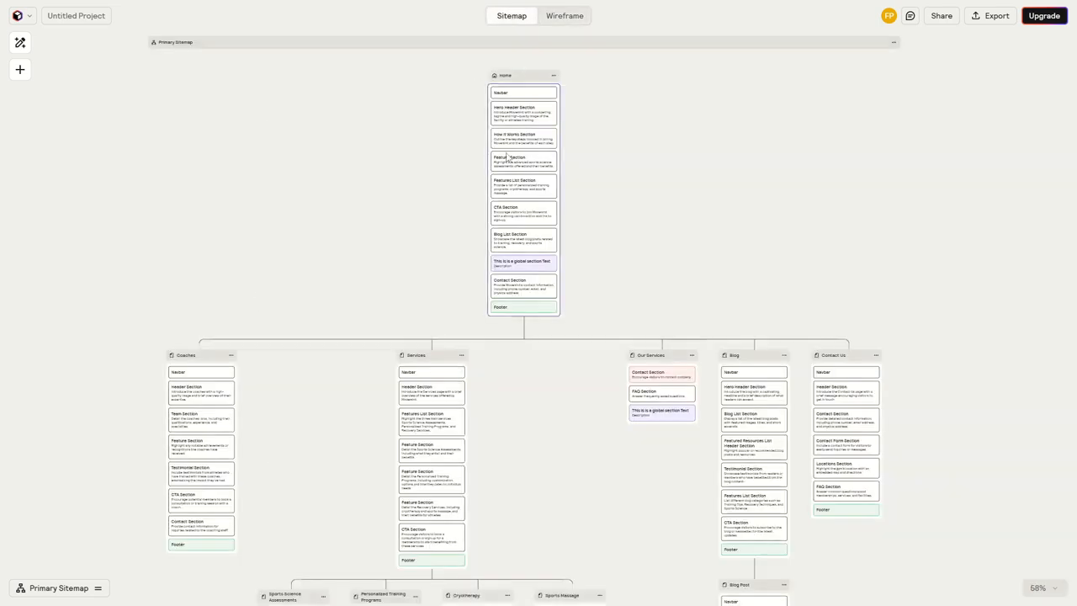
pyautogui.scroll(-2, 564, 330)
pyautogui.scroll(-3, 533, 348)
pyautogui.scroll(-1, 525, 330)
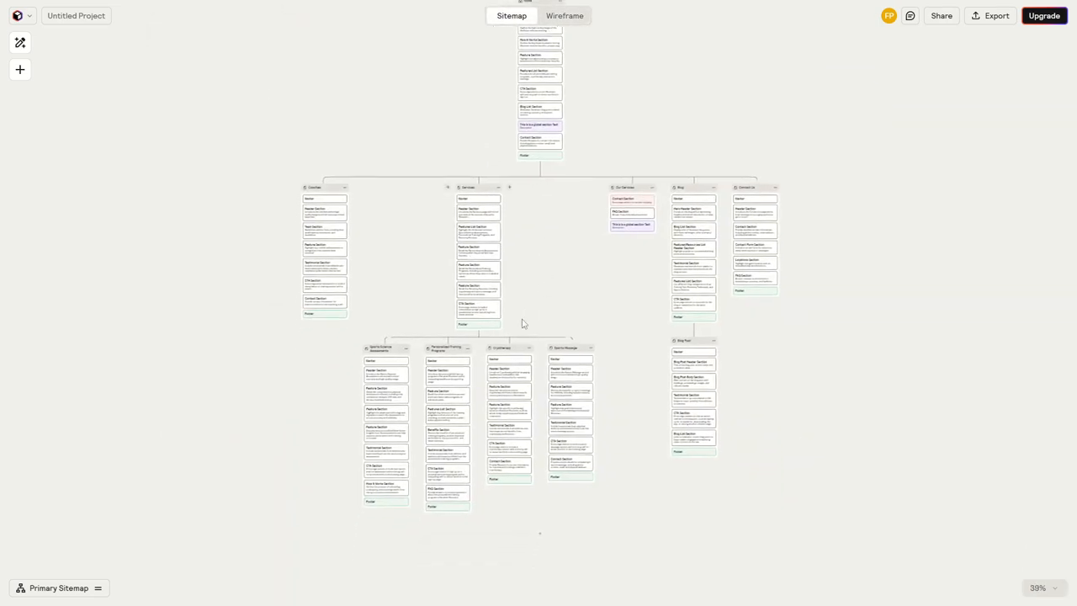
pyautogui.moveTo(538, 302); pyautogui.dragTo(536, 342)
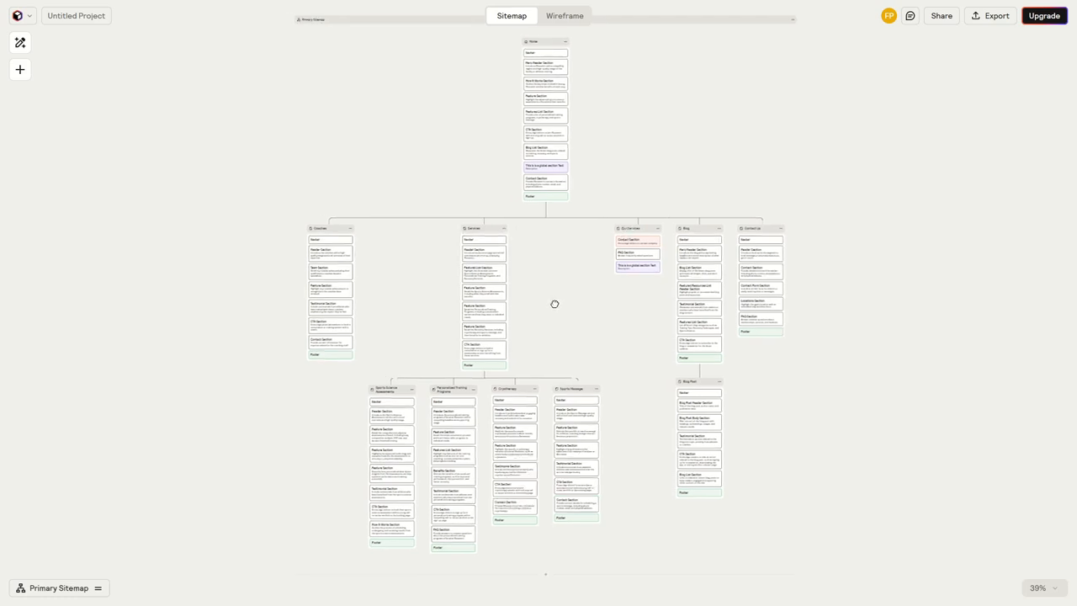
pyautogui.moveTo(548, 303); pyautogui.dragTo(549, 315)
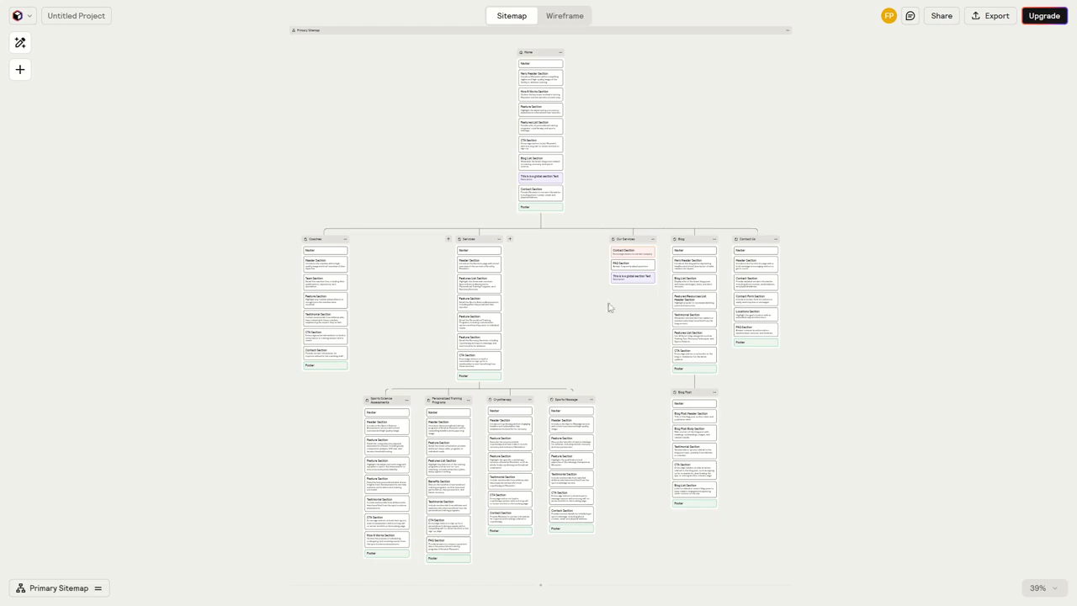
# Open the invitation option for editors in the project's sharing settings, view the team page, and go back to the project
pyautogui.click(942, 19)
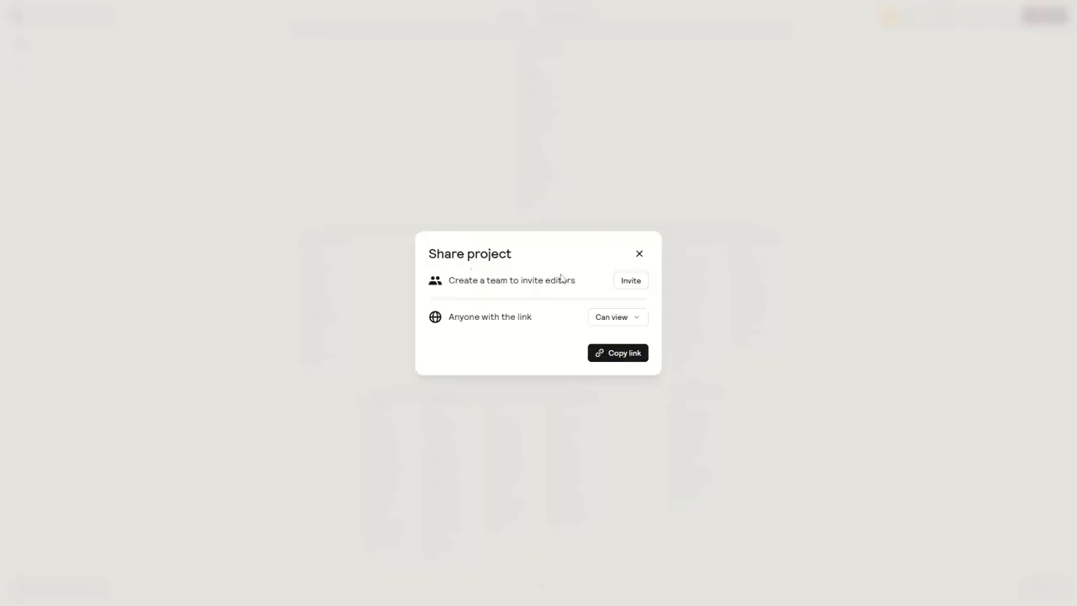
pyautogui.click(631, 284)
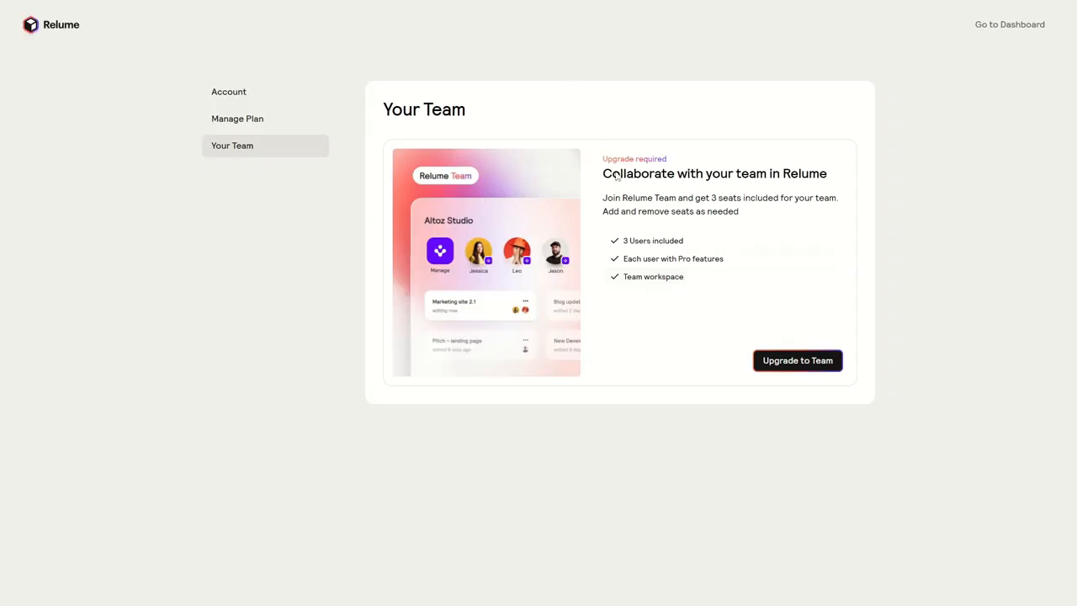
pyautogui.hotkey('alt', 'Left')
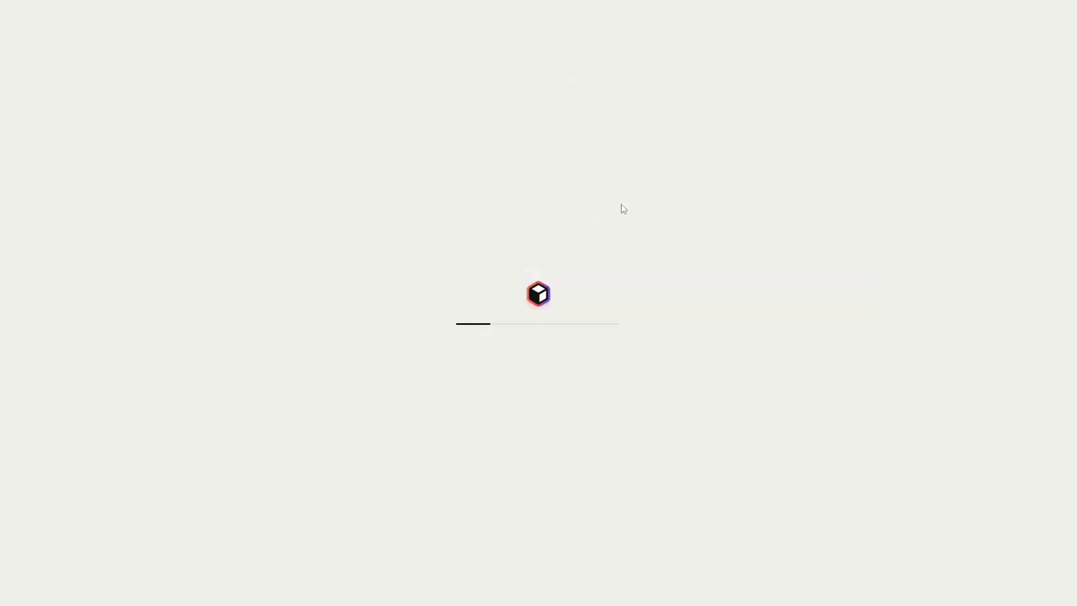
# Check the link access options in the project's sharing settings, keep Can view, and copy the share link
pyautogui.click(943, 18)
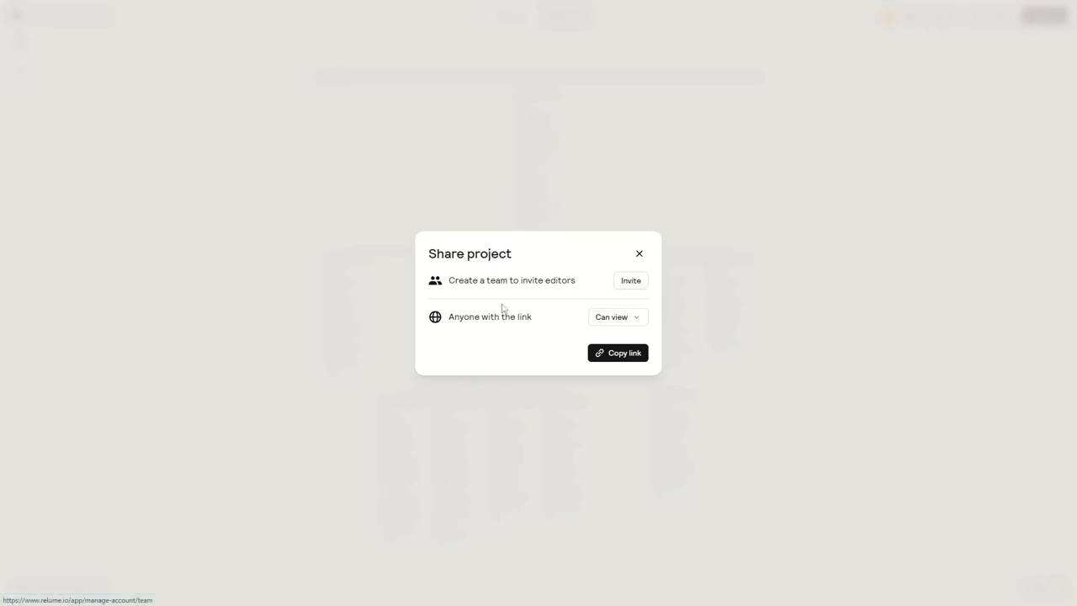
pyautogui.click(624, 325)
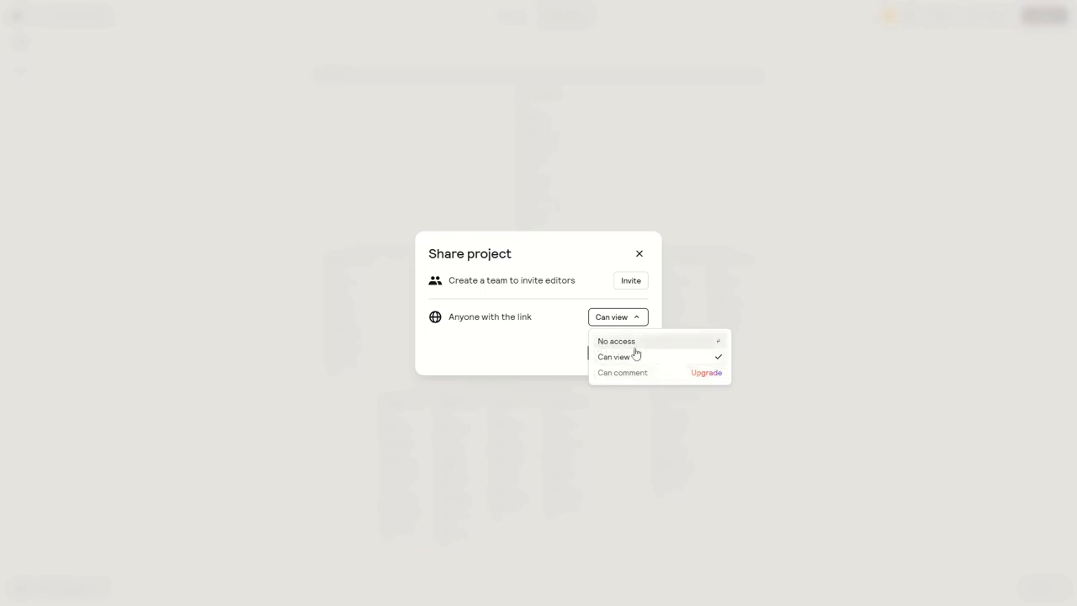
pyautogui.click(558, 341)
pyautogui.click(613, 356)
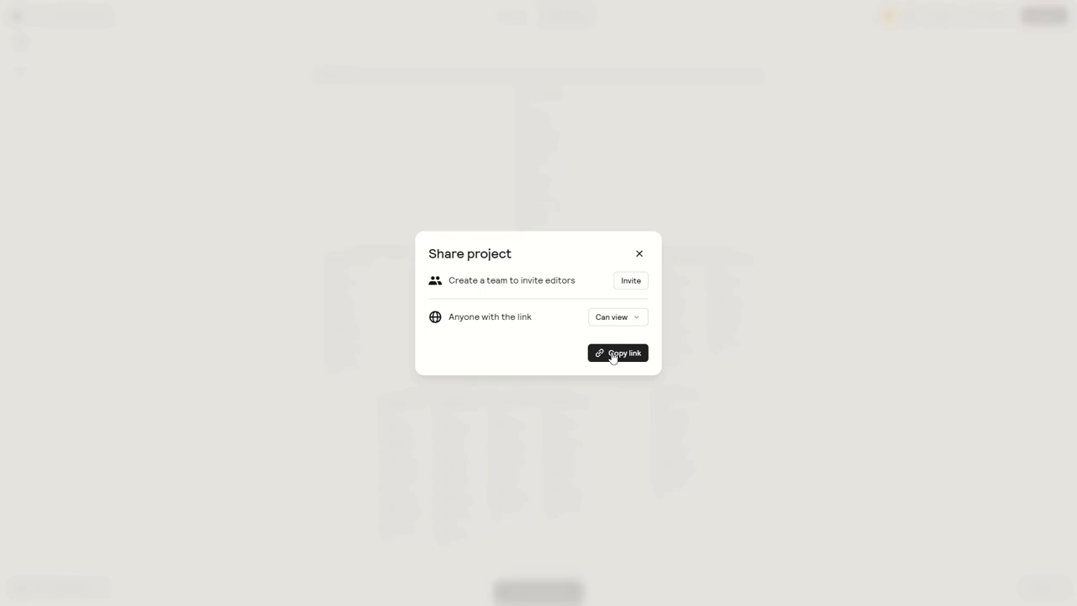
# Close the project's sharing settings and look over the sitemap from the Home page to its subpages
pyautogui.click(639, 255)
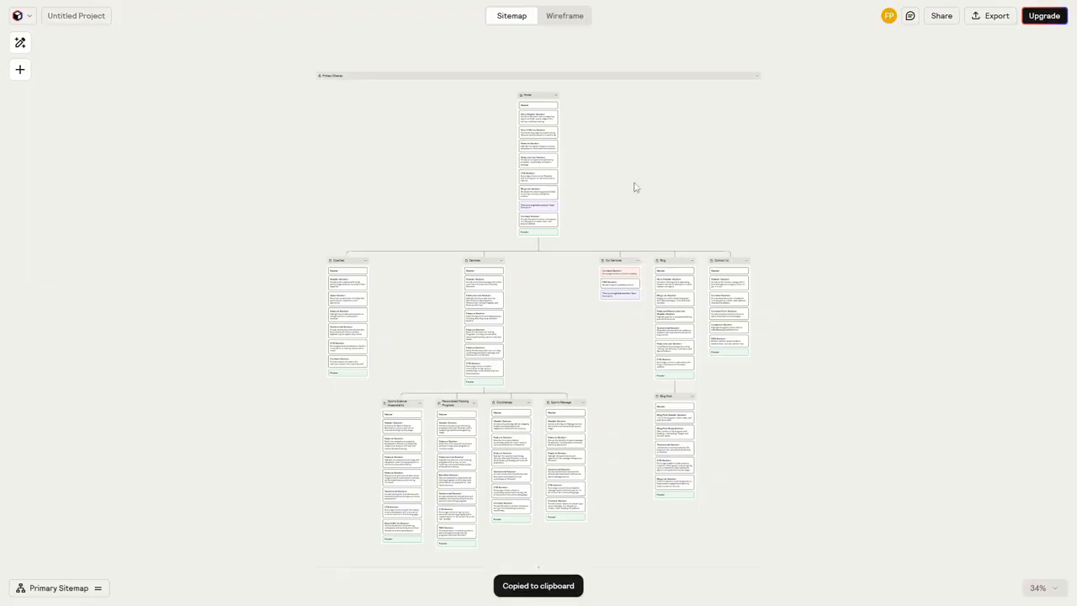
pyautogui.scroll(5, 621, 174)
pyautogui.scroll(-3, 635, 197)
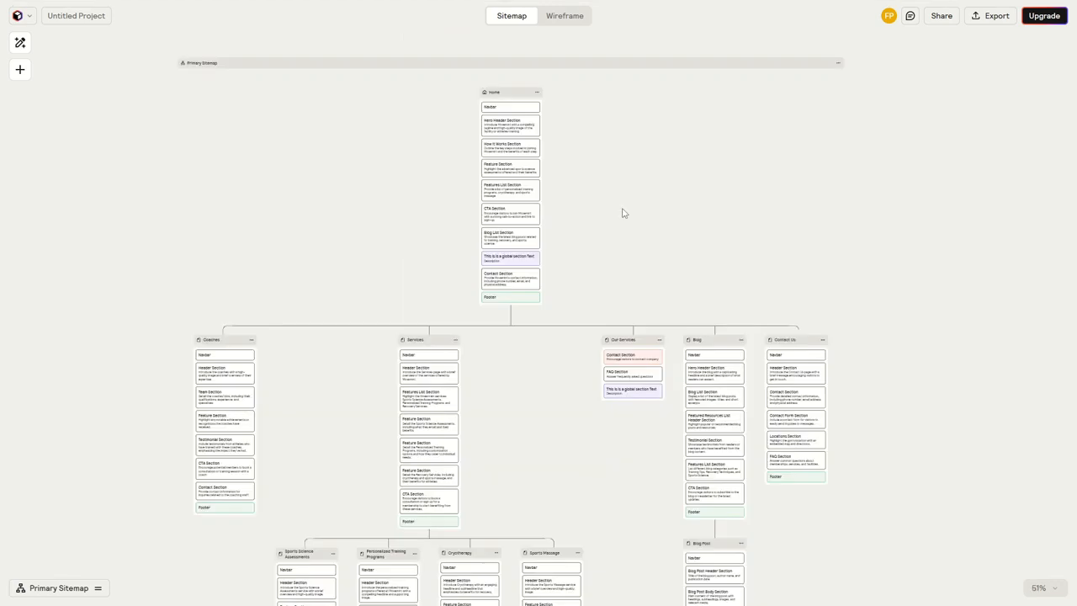
pyautogui.moveTo(626, 196); pyautogui.dragTo(628, 171)
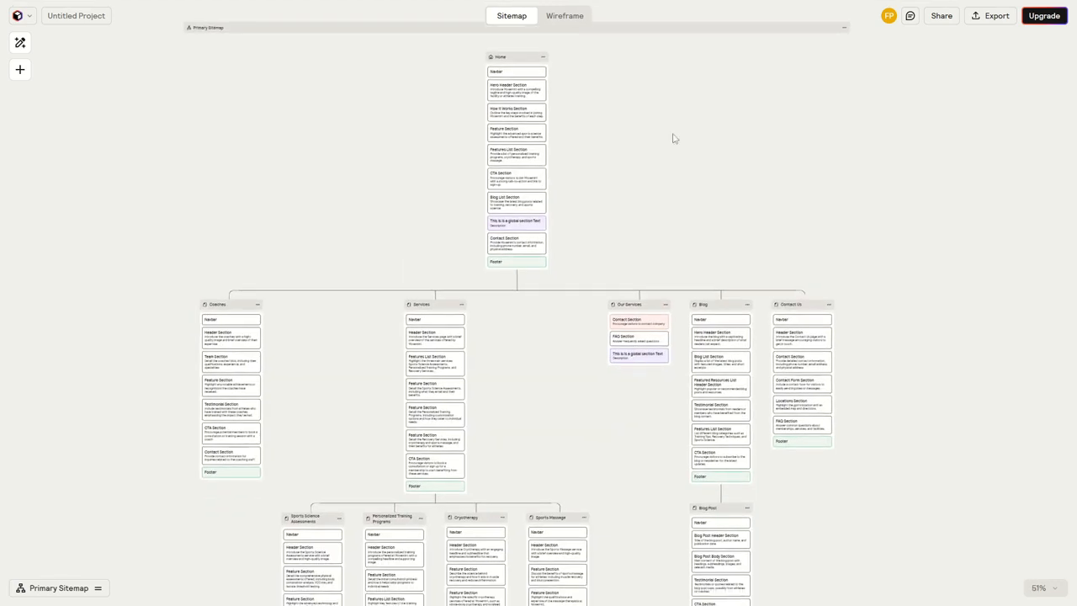
pyautogui.moveTo(700, 178); pyautogui.dragTo(708, 204)
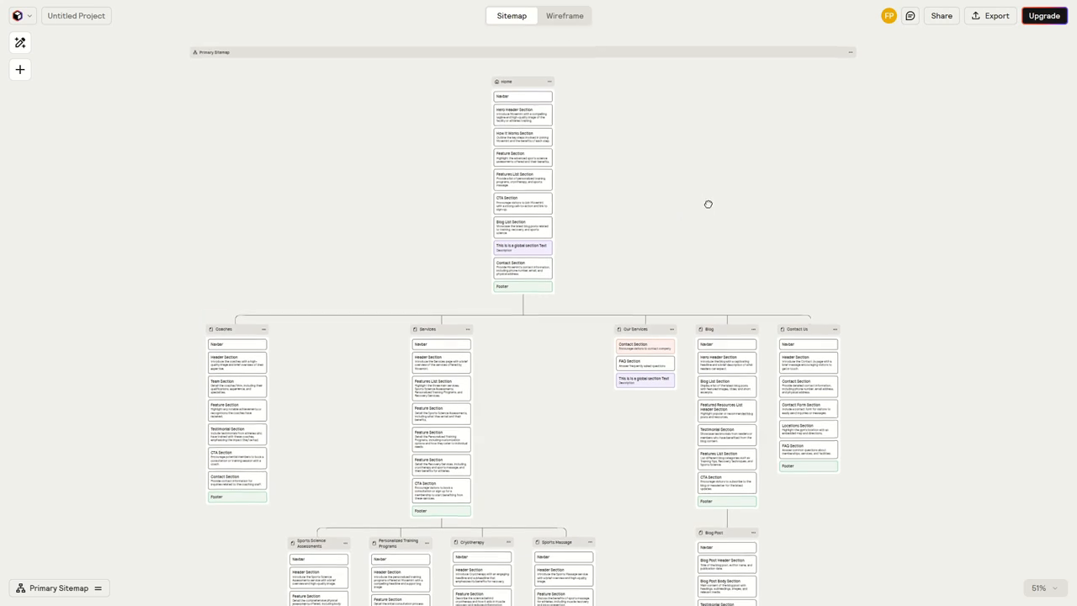
pyautogui.scroll(3, 702, 209)
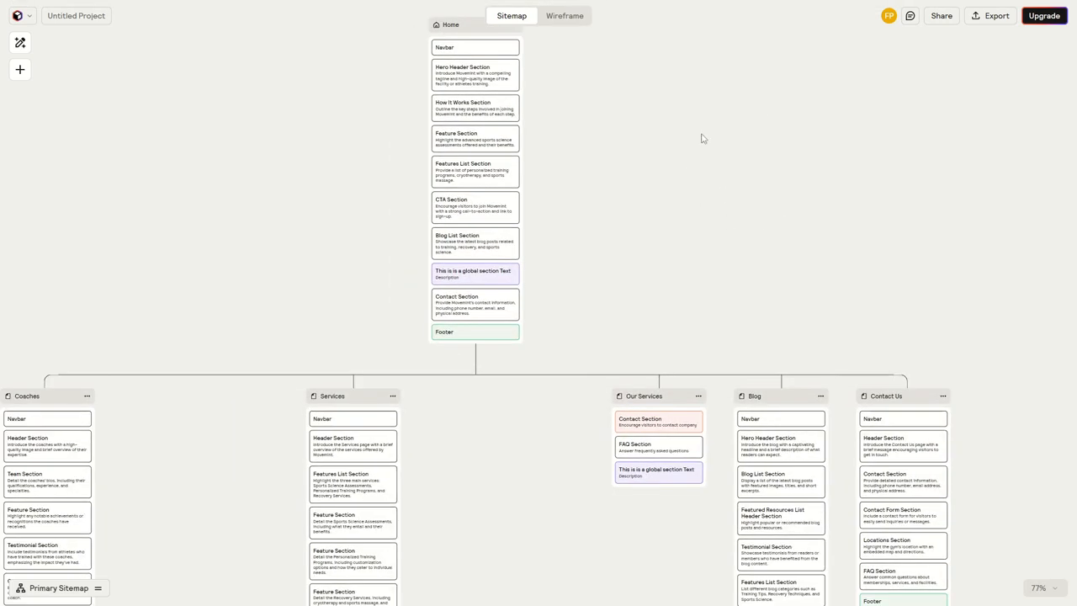
# Open the commenting feature, dismiss its upgrade offer, and examine the Services and Our Services pages in the sitemap
pyautogui.click(911, 17)
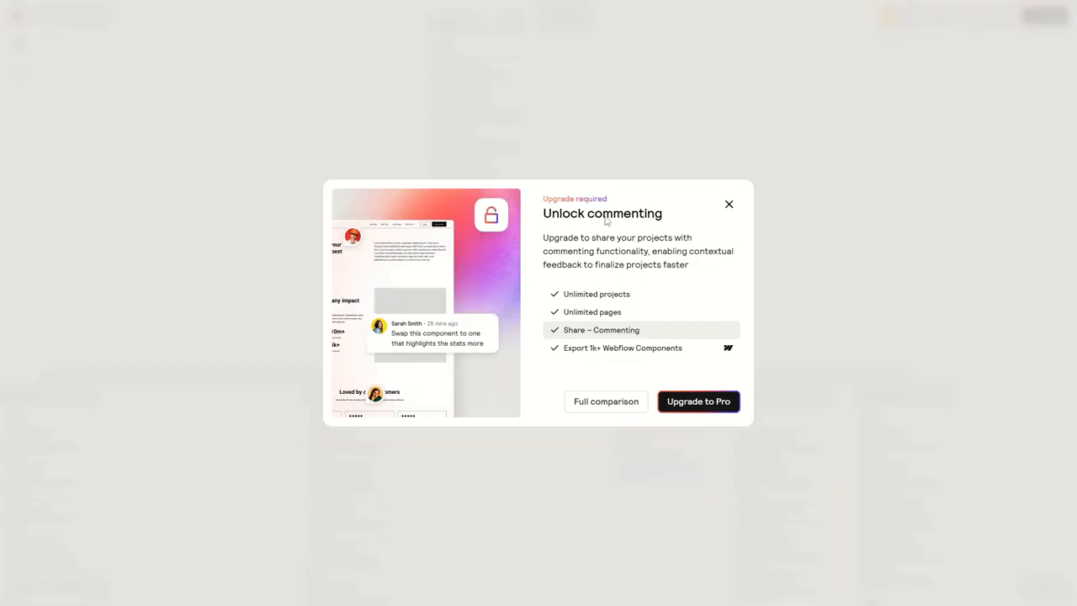
pyautogui.click(729, 206)
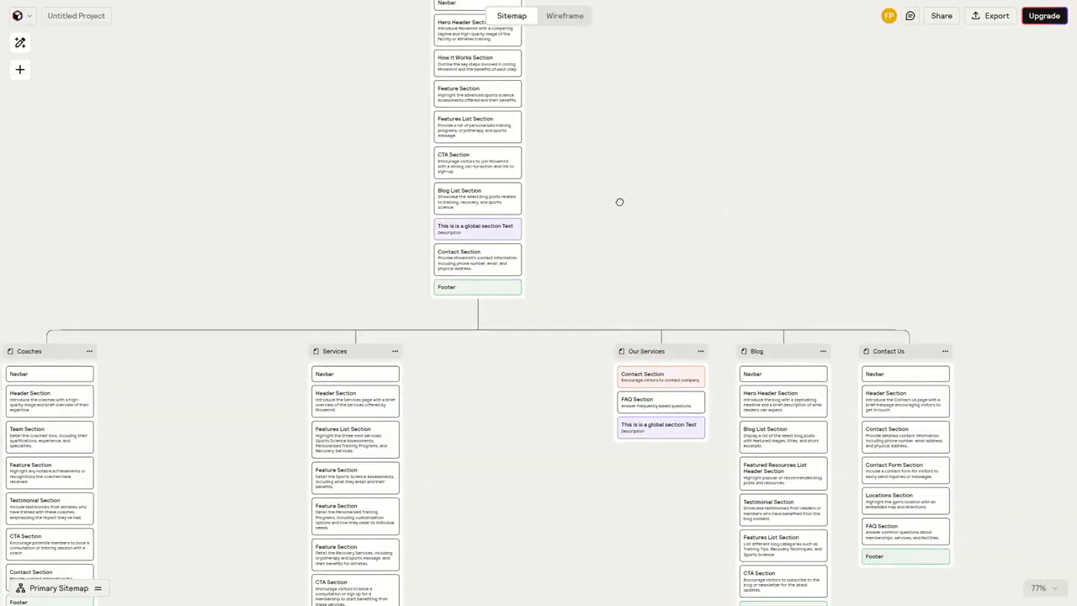
pyautogui.scroll(3, 647, 318)
pyautogui.moveTo(681, 211); pyautogui.dragTo(647, 56)
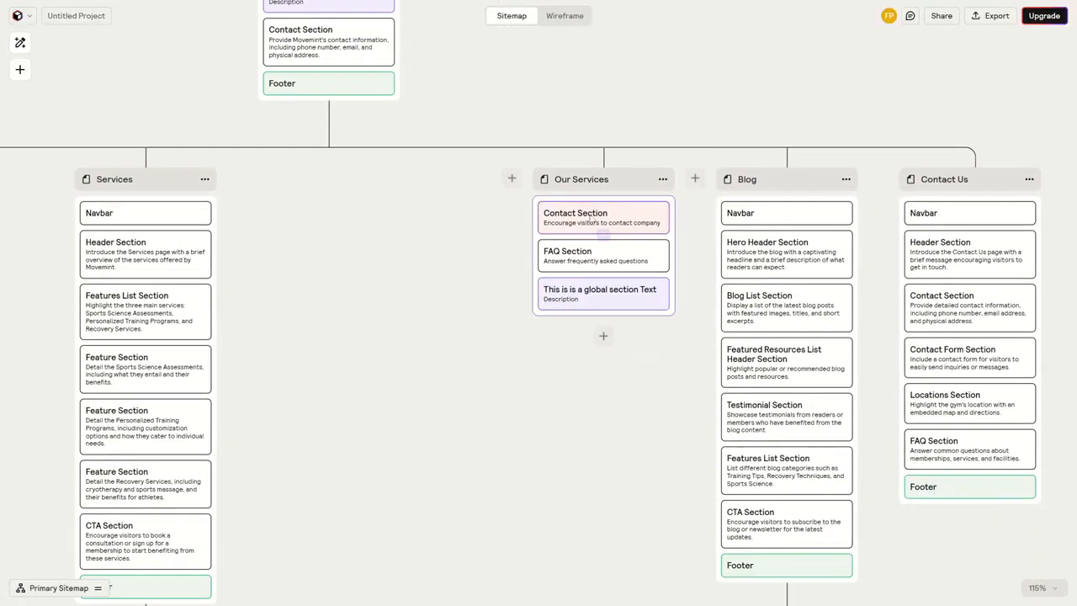
pyautogui.scroll(-3, 426, 288)
pyautogui.moveTo(426, 288); pyautogui.dragTo(578, 197)
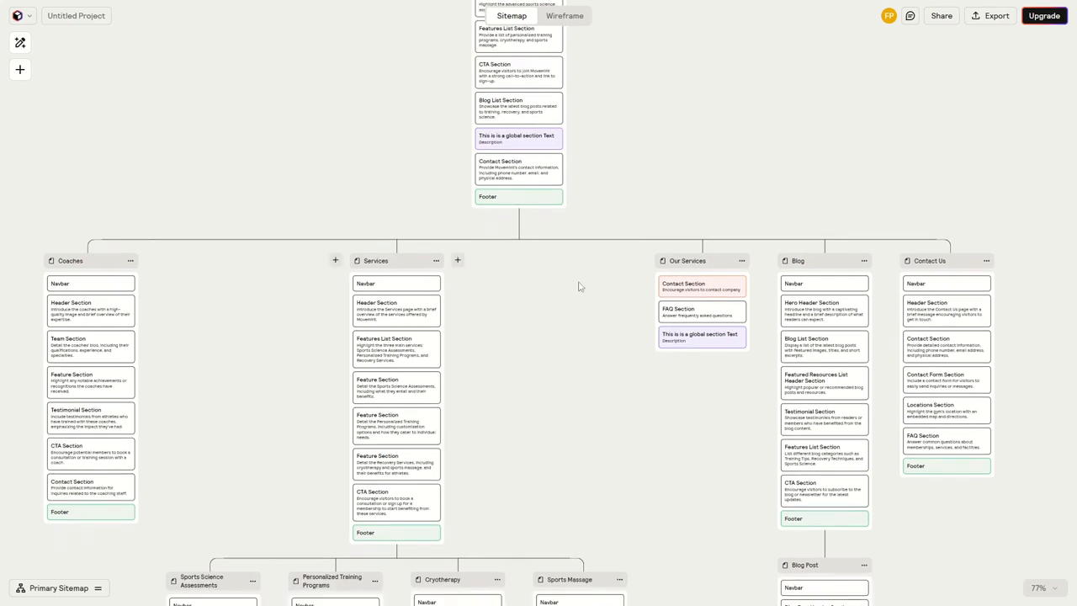
pyautogui.scroll(-4, 540, 350)
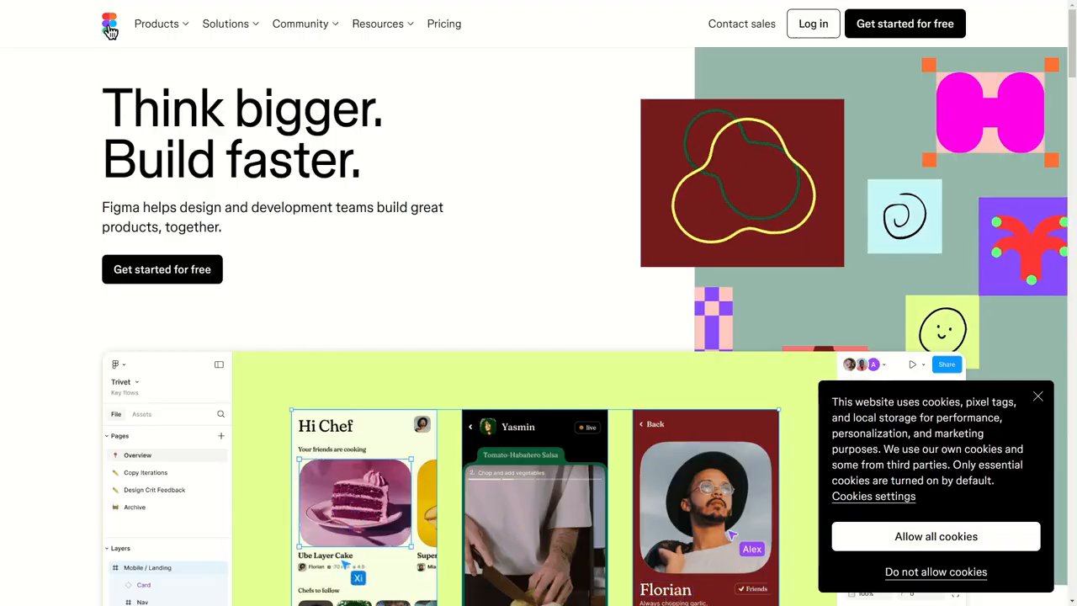
# Switch to Figma, log in to the account, create a new design file, and dismiss the UI kits tip
pyautogui.click(820, 31)
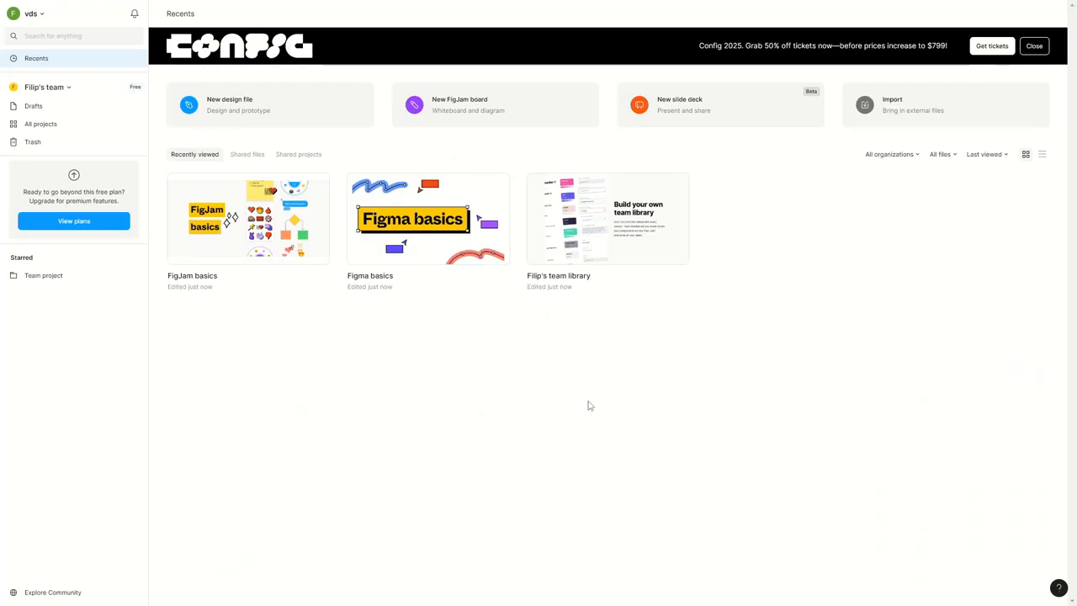
pyautogui.click(253, 105)
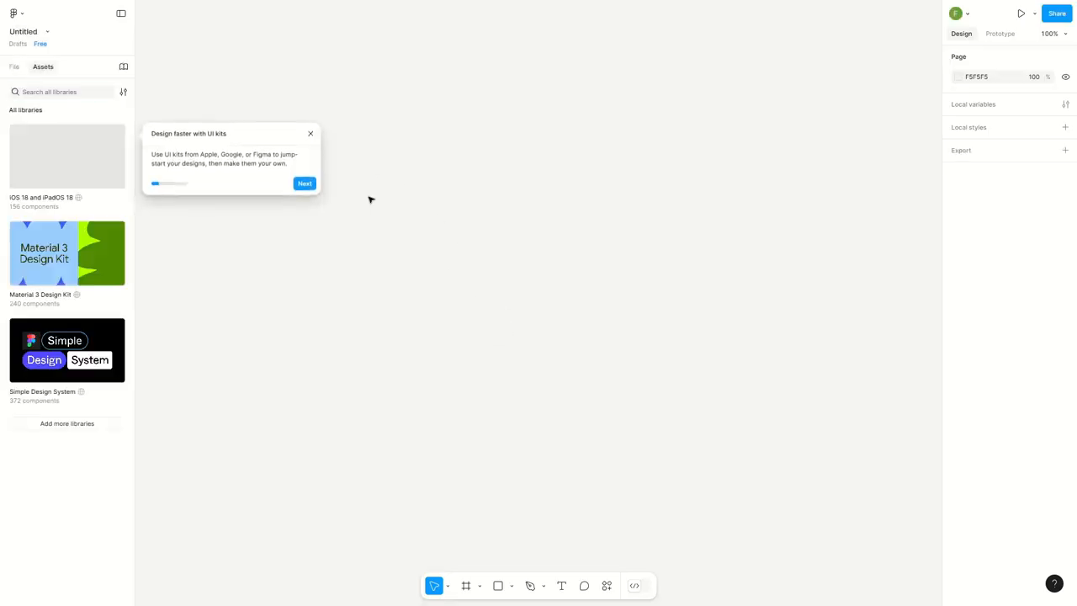
pyautogui.click(310, 134)
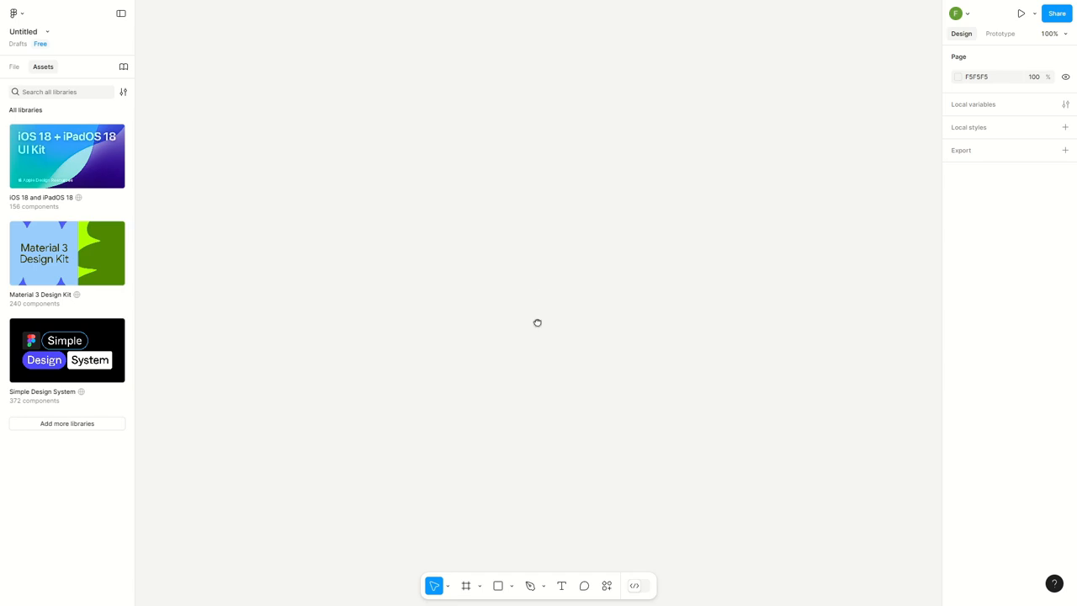
# Search the plugins and widgets for "relume" and run the Relume plugin
pyautogui.click(606, 586)
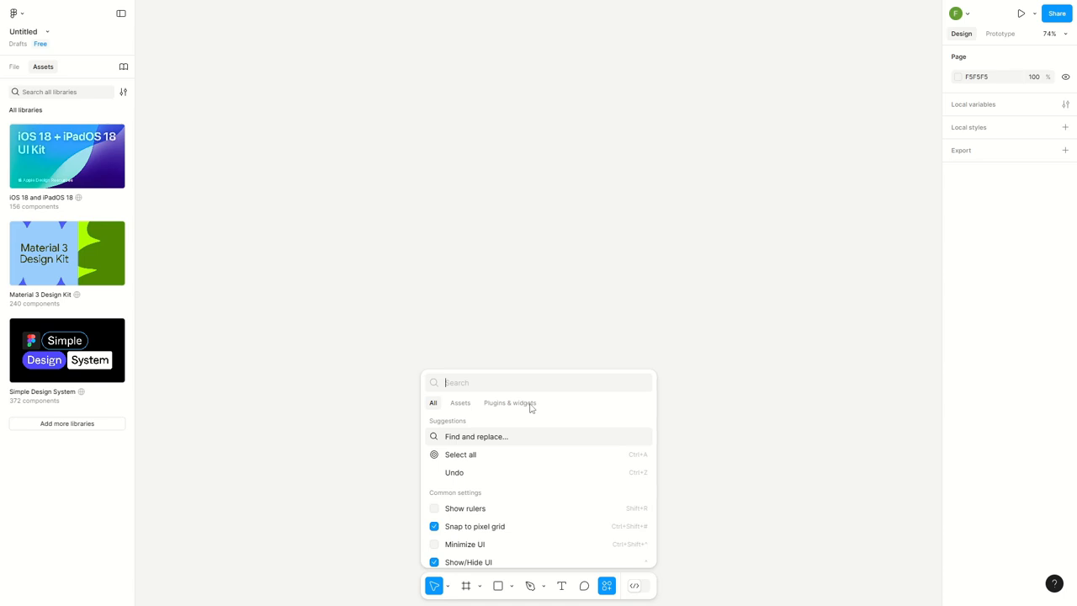
pyautogui.write('relume')
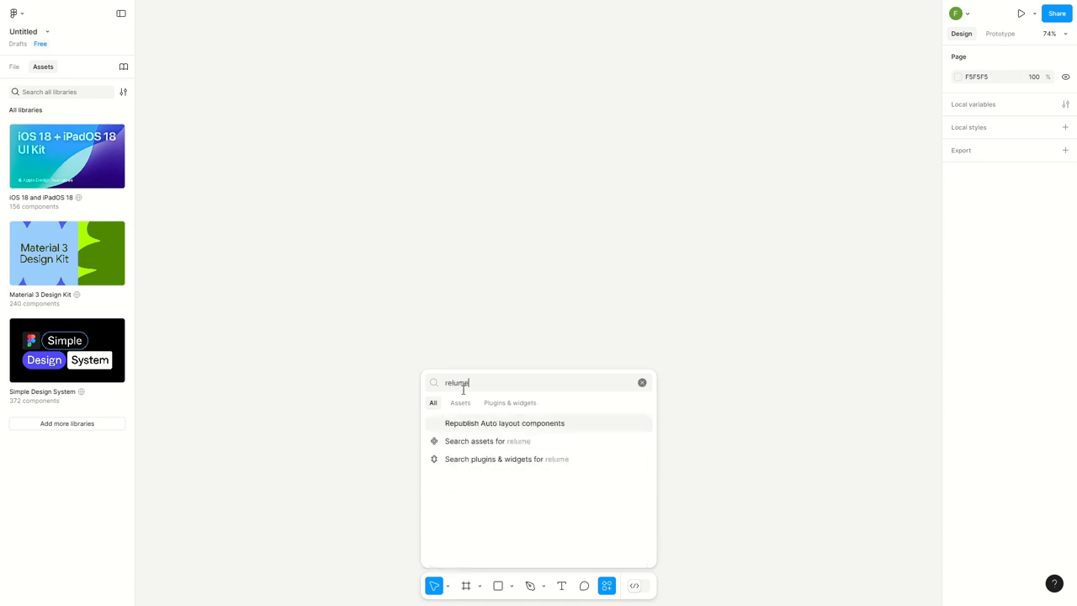
pyautogui.click(508, 408)
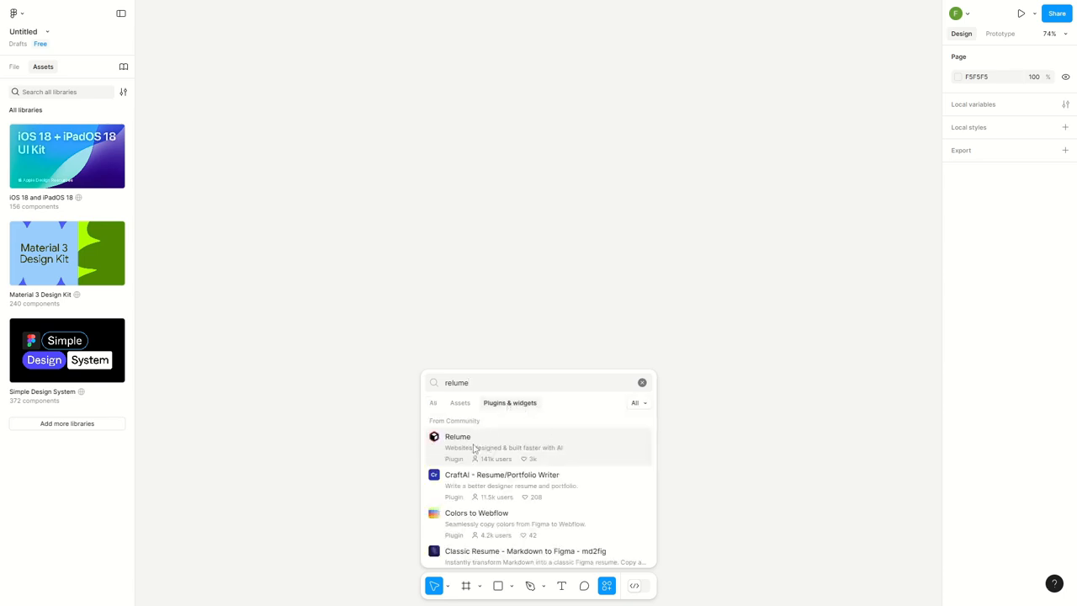
pyautogui.click(475, 449)
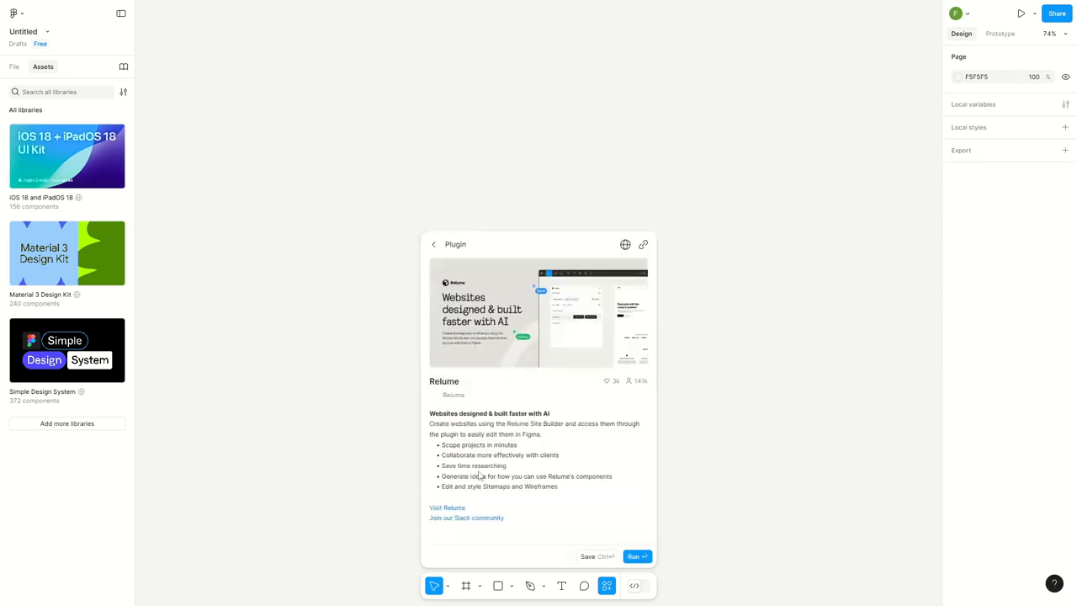
pyautogui.click(637, 556)
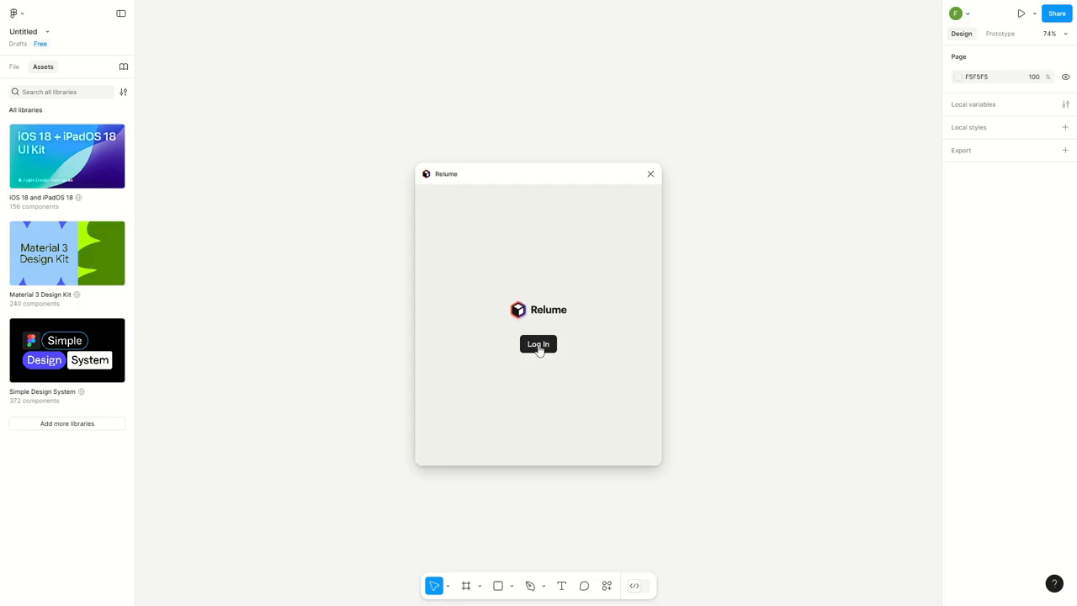
# Log in to the Relume plugin to link the account, and close the linking page to go back to Figma
pyautogui.click(539, 345)
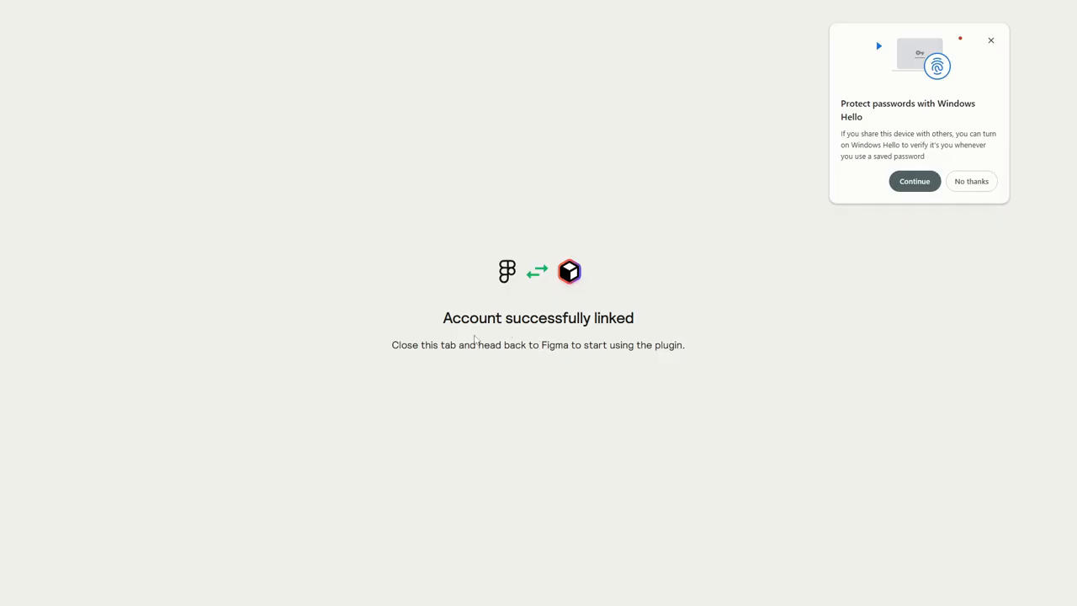
pyautogui.moveTo(445, 318); pyautogui.dragTo(640, 331)
pyautogui.click(634, 363)
pyautogui.hotkey('ctrl', 'w')
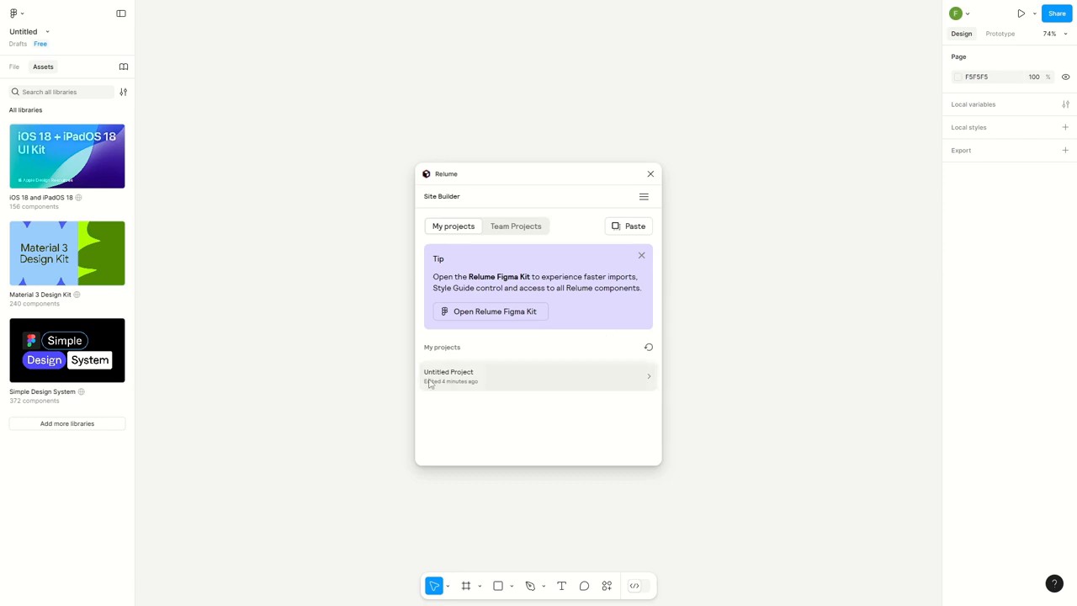
# Check the project in Relume, return to Figma, open it in the plugin, and add the Primary Sitemap's wireframe to the canvas
pyautogui.click(573, 383)
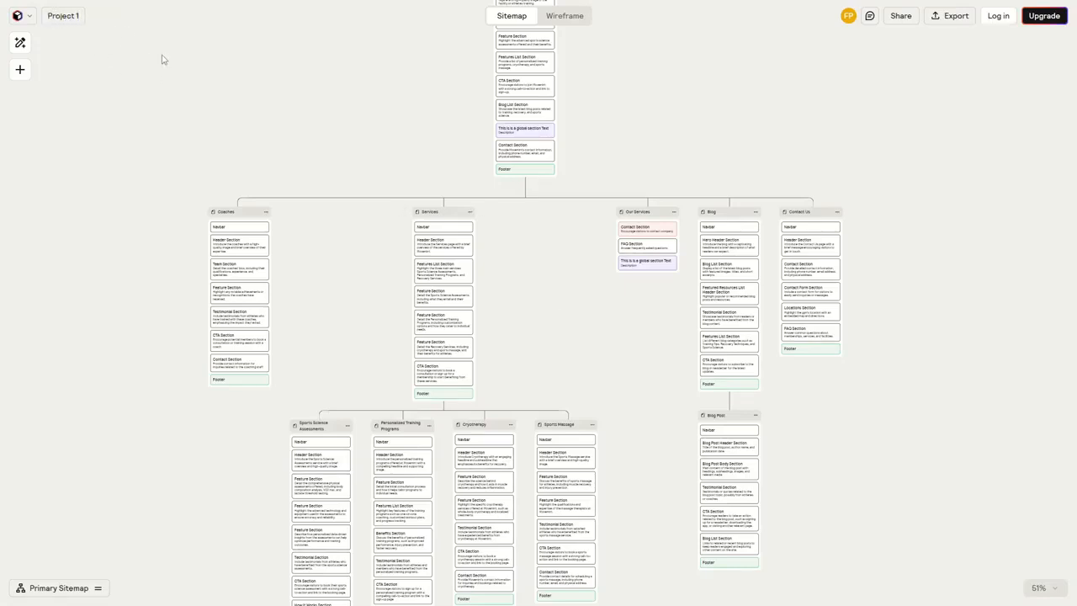
pyautogui.hotkey('ctrl', 'Tab')
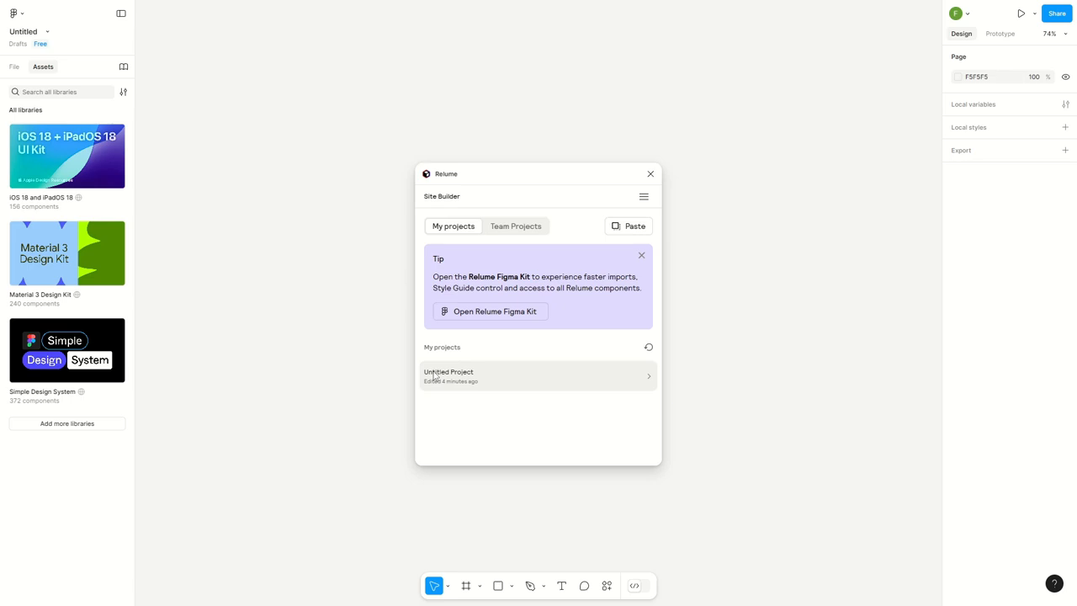
pyautogui.click(533, 379)
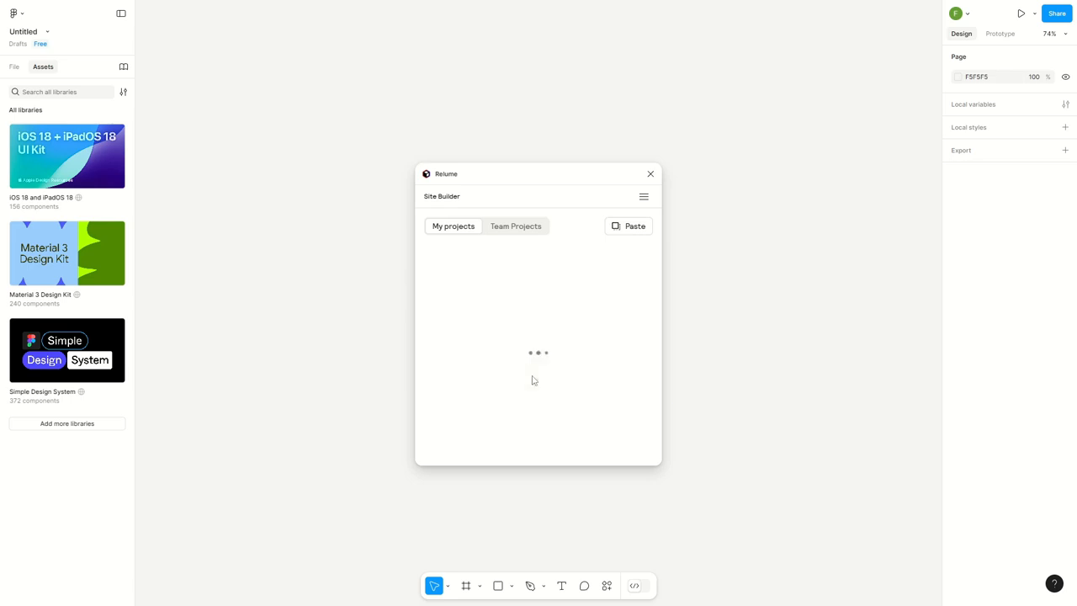
pyautogui.moveTo(486, 285)
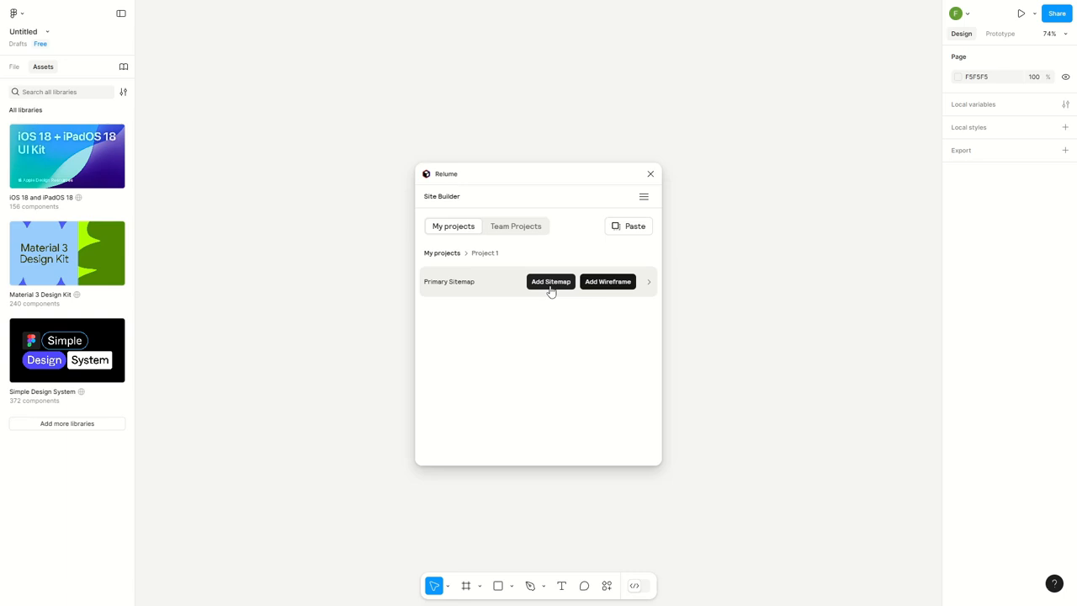
pyautogui.click(604, 285)
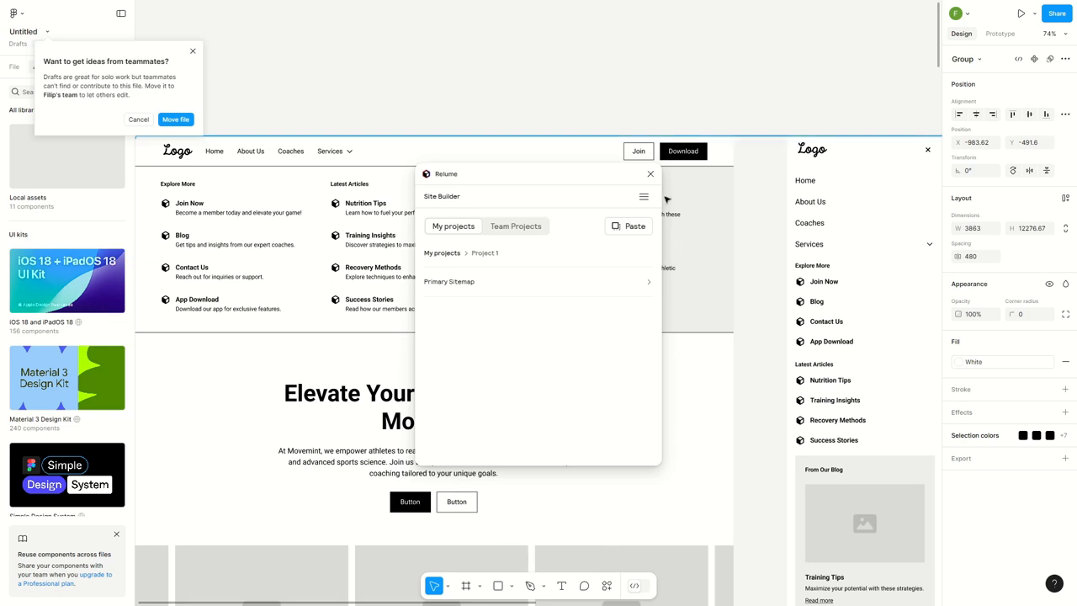
# Close the Relume plugin, dismiss the suggestion to move the file, and deselect the imported wireframe group
pyautogui.click(649, 174)
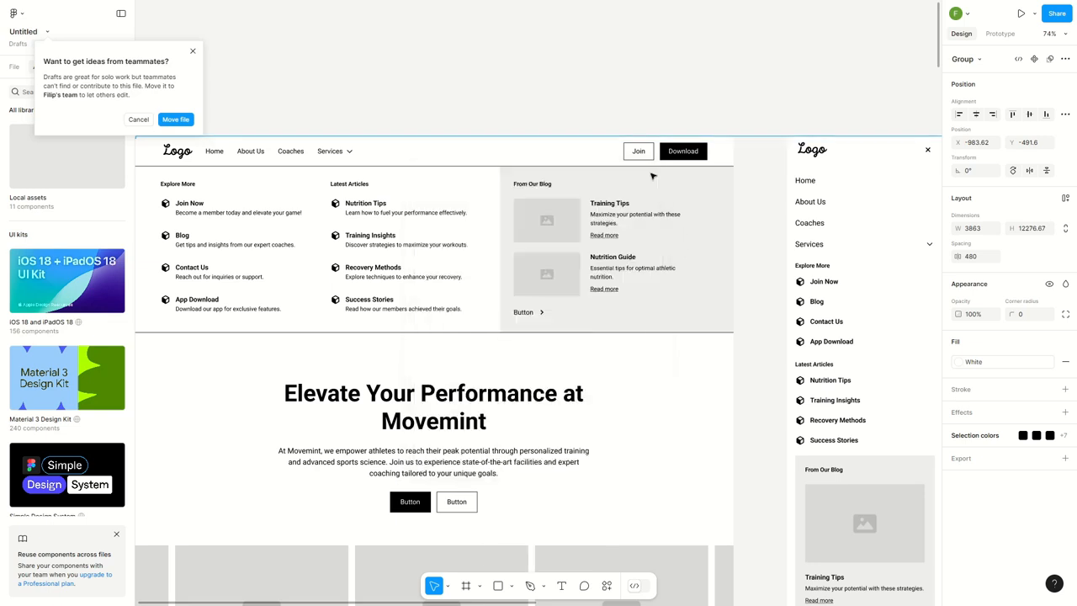
pyautogui.click(193, 51)
pyautogui.press('Escape')
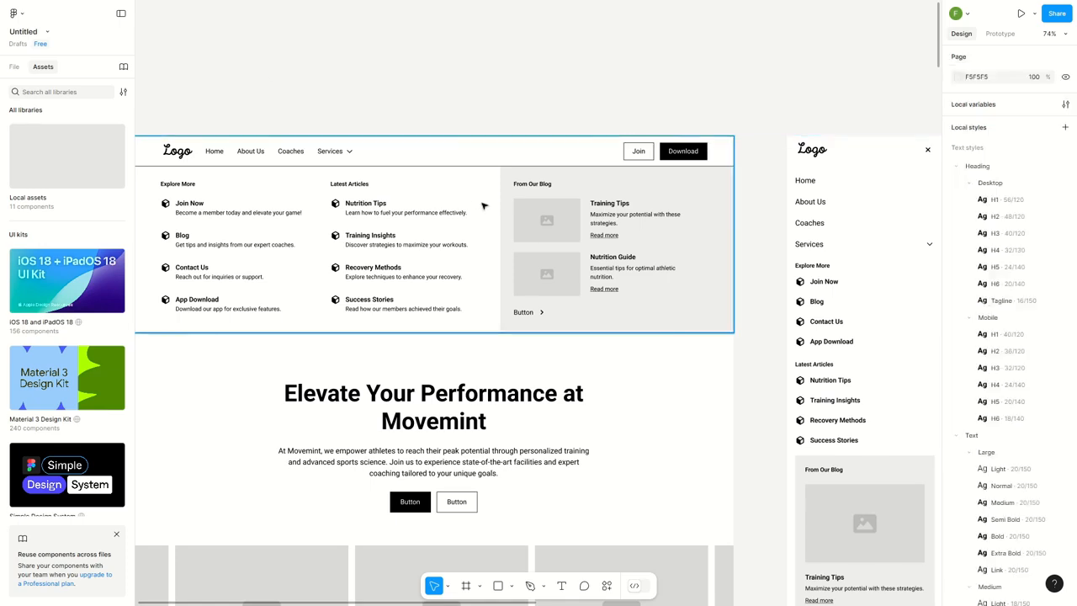
# Examine the imported desktop and mobile wireframes, from the whole layout down to the navigation menus and hero section
pyautogui.keyDown('ctrl'); pyautogui.scroll(-5, 493, 211); pyautogui.keyUp('ctrl')
pyautogui.keyDown('ctrl'); pyautogui.scroll(-4, 626, 279); pyautogui.keyUp('ctrl')
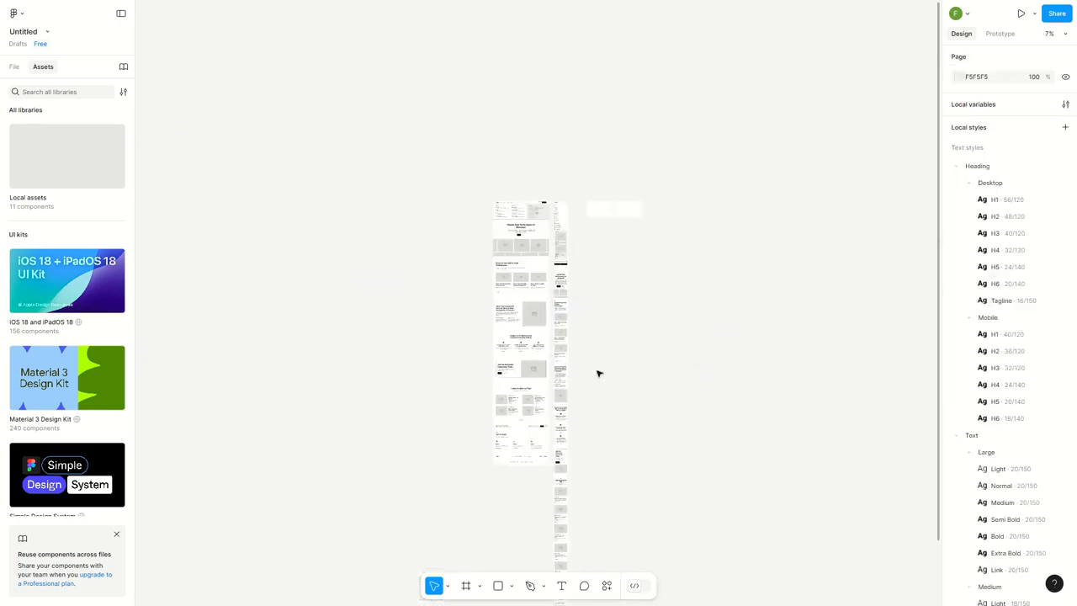
pyautogui.keyDown('ctrl'); pyautogui.scroll(4, 543, 294); pyautogui.keyUp('ctrl')
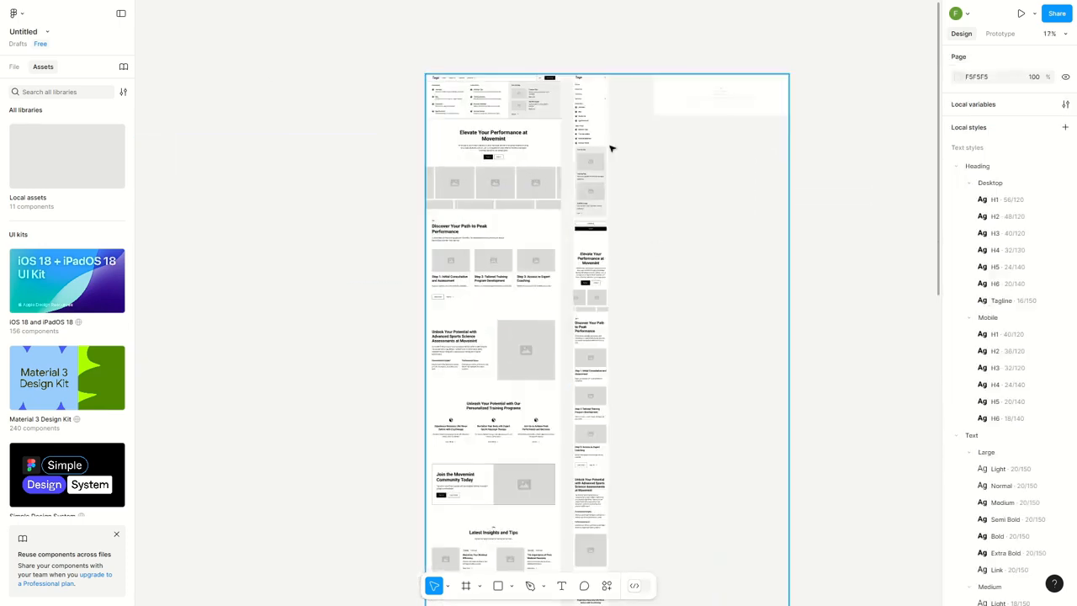
pyautogui.moveTo(628, 211); pyautogui.dragTo(631, 247)
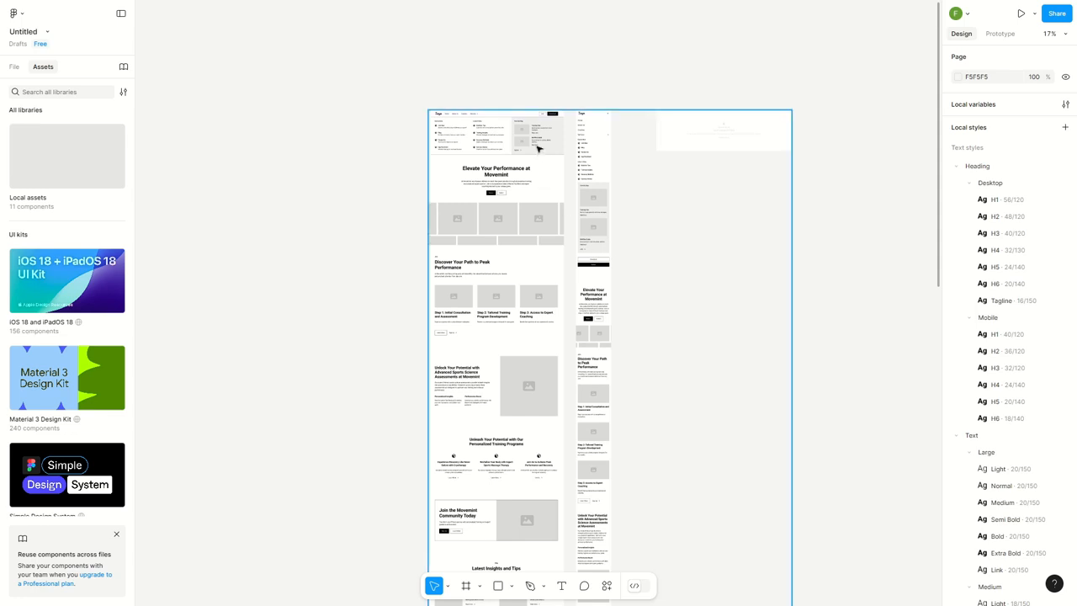
pyautogui.keyDown('ctrl'); pyautogui.scroll(5, 533, 149); pyautogui.keyUp('ctrl')
pyautogui.moveTo(536, 195); pyautogui.dragTo(538, 198)
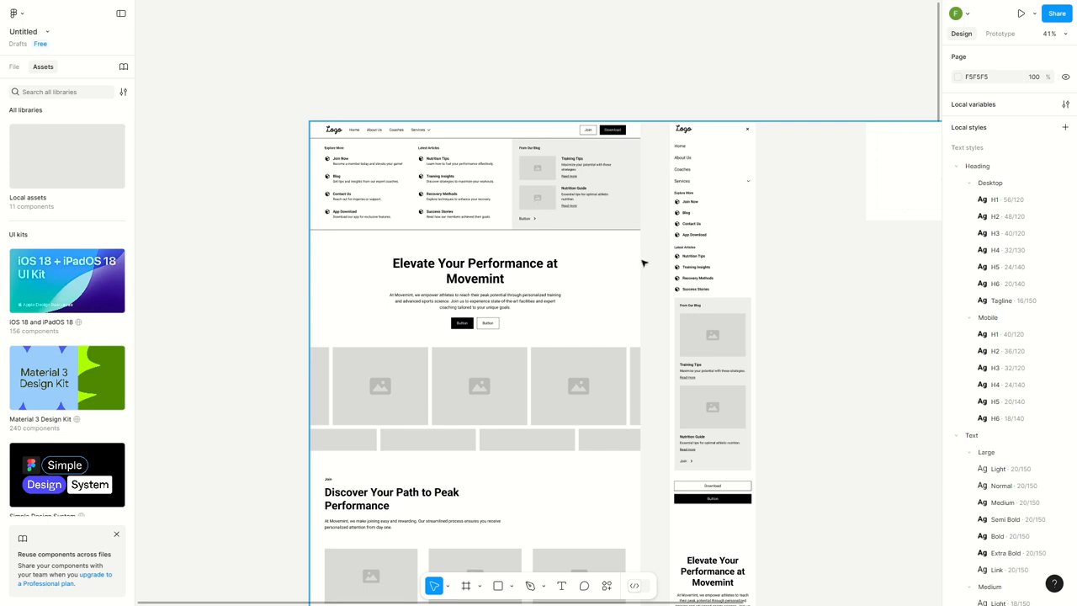
pyautogui.scroll(-10, 643, 263)
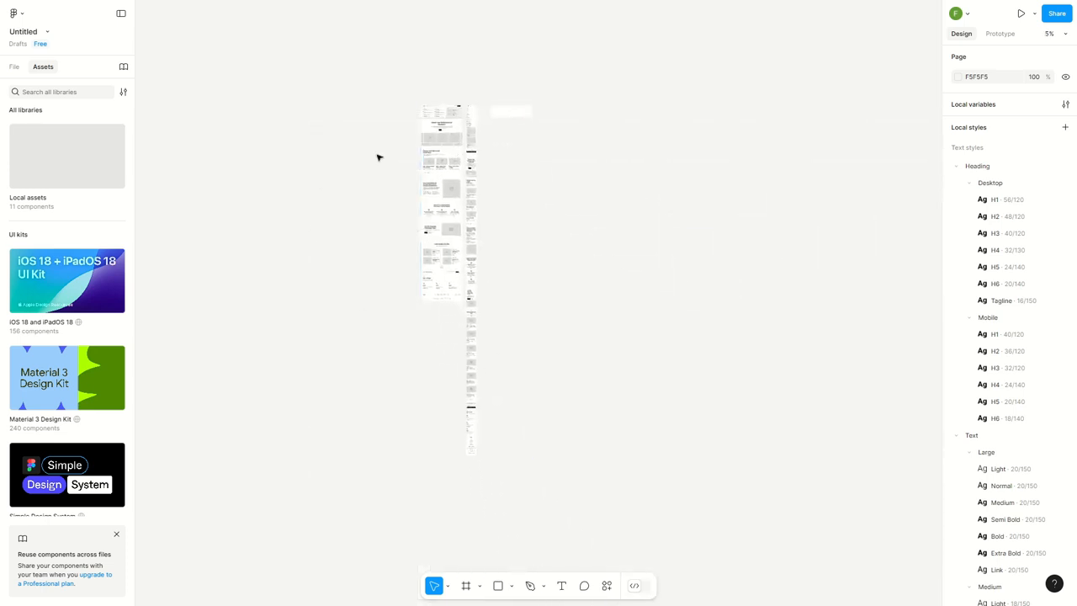
pyautogui.scroll(10, 500, 133)
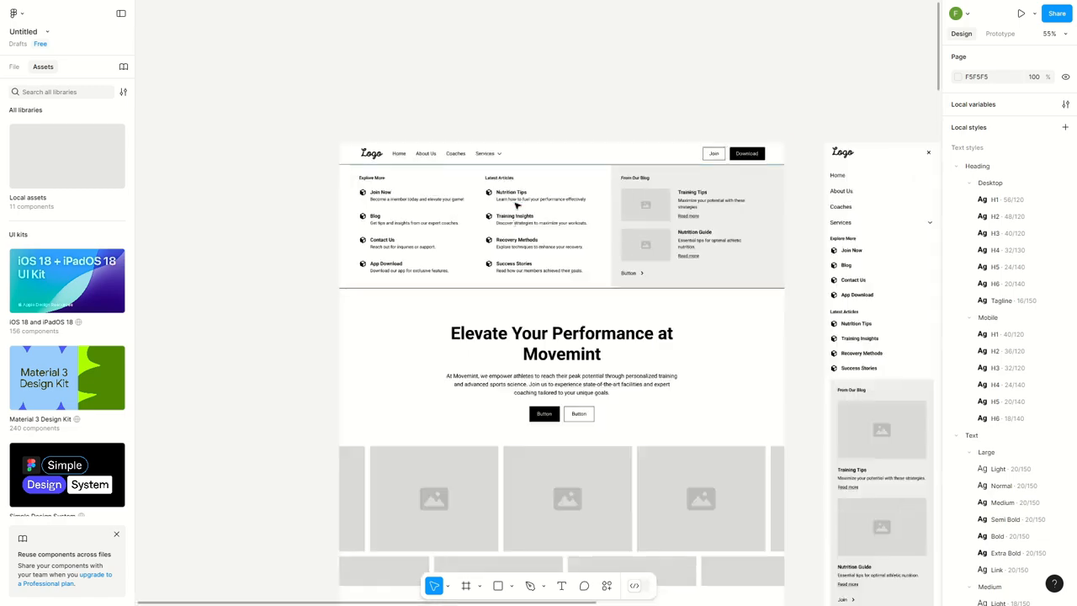
pyautogui.scroll(5, 517, 206)
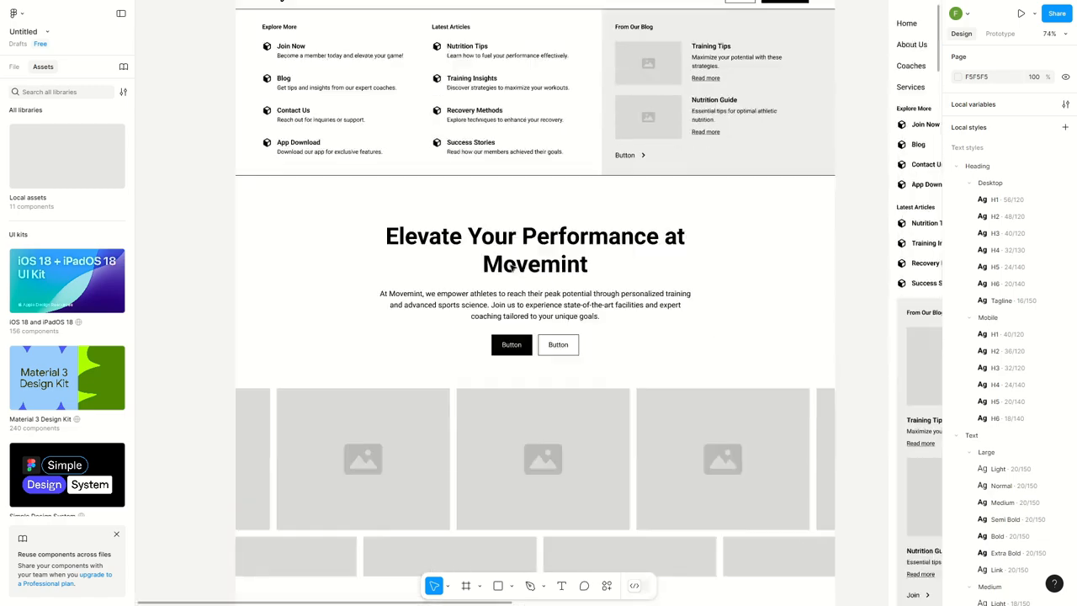
pyautogui.scroll(-5, 511, 267)
pyautogui.scroll(4, 538, 267)
pyautogui.hscroll(5, 366, 275)
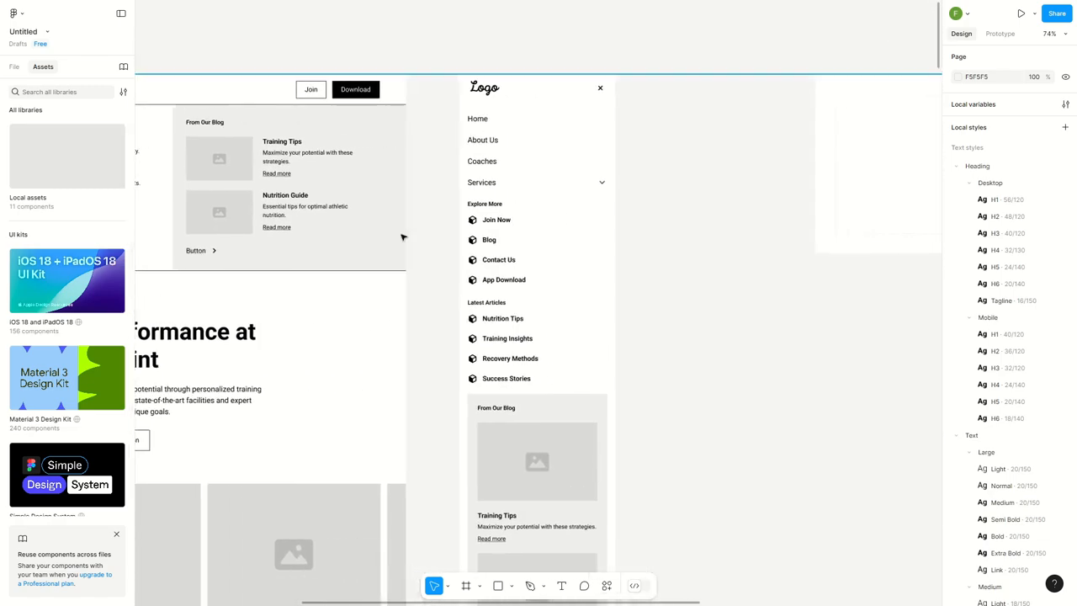
# Examine the mobile wireframe from its navigation menu down through the step sections, and return to the page header
pyautogui.hscroll(2, 469, 214)
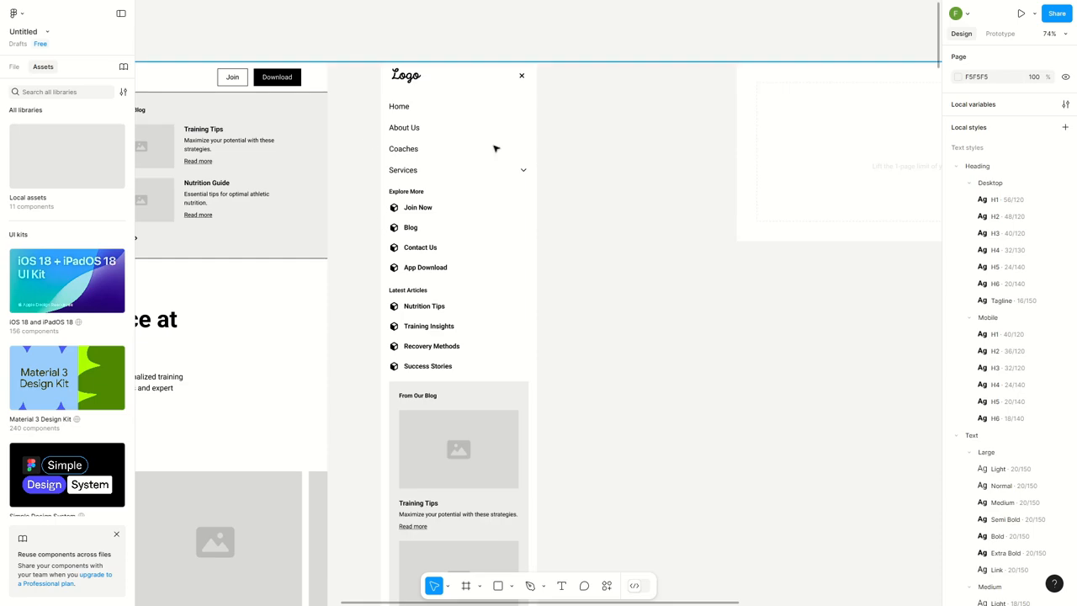
pyautogui.scroll(-10, 511, 113)
pyautogui.scroll(-5, 509, 243)
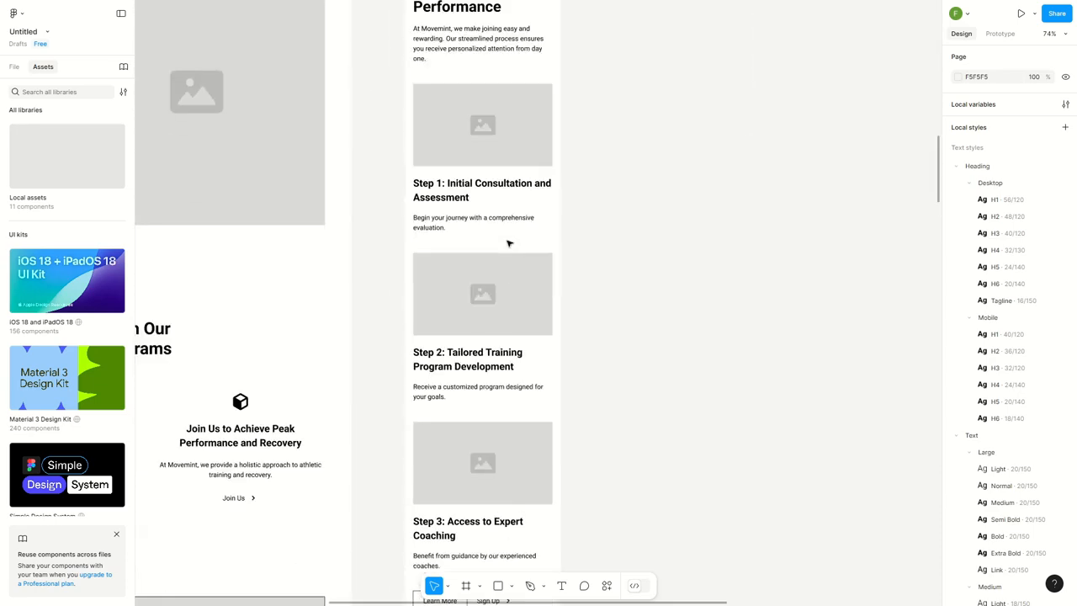
pyautogui.scroll(-6, 507, 243)
pyautogui.moveTo(427, 242); pyautogui.dragTo(474, 446)
pyautogui.scroll(5, 475, 241)
pyautogui.scroll(4, 476, 241)
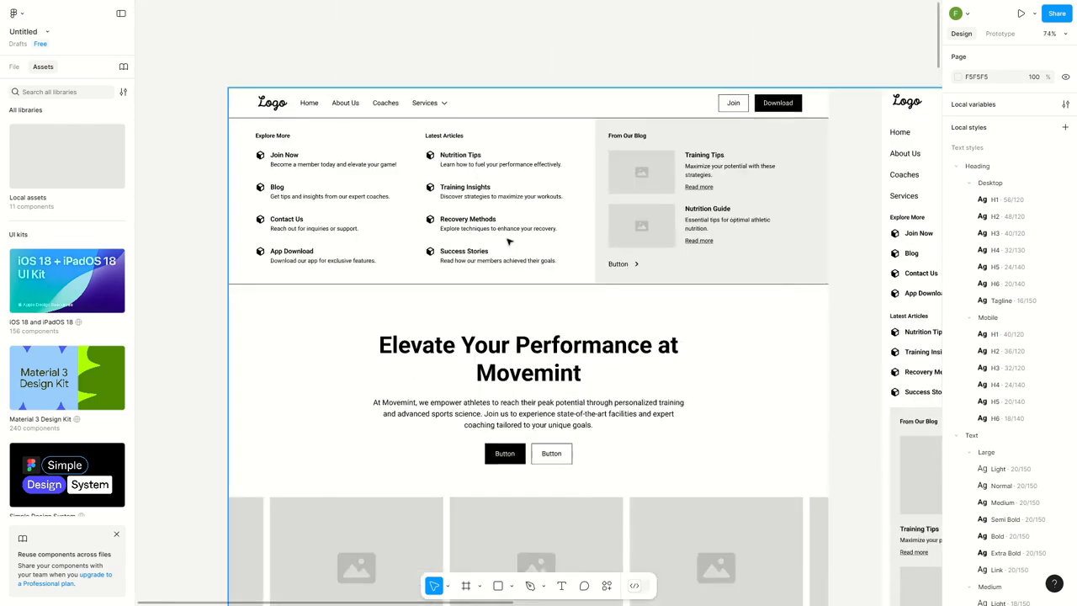
# Ungroup the outer imported group that holds the home page wireframes and the restricted page placeholder
pyautogui.click(785, 142)
pyautogui.scroll(-5, 618, 225)
pyautogui.moveTo(579, 245); pyautogui.dragTo(450, 188)
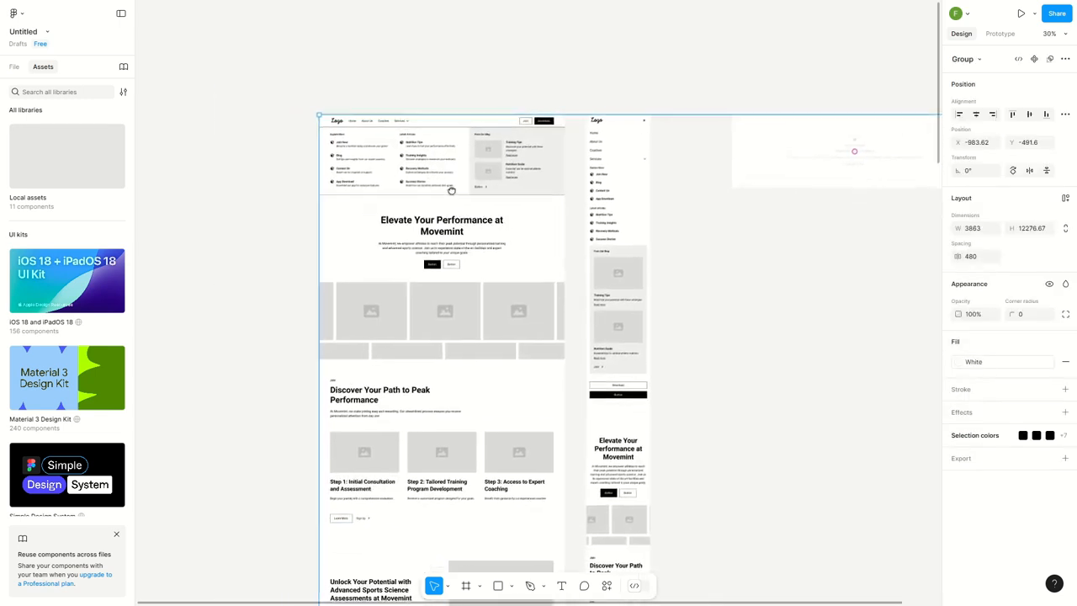
pyautogui.rightClick(477, 179)
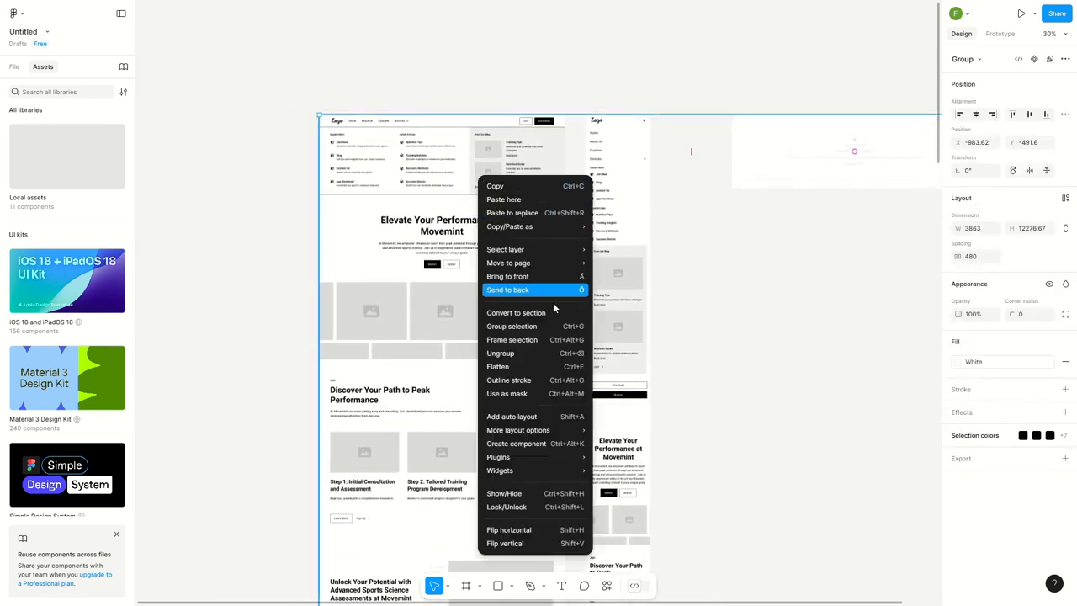
pyautogui.click(545, 354)
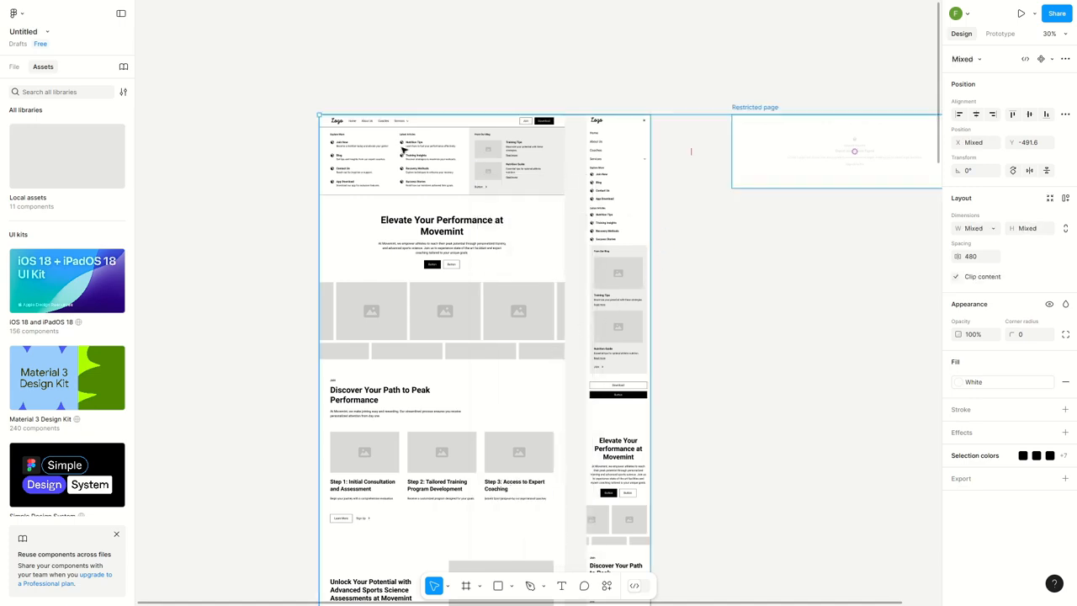
# Check the remaining group of desktop and mobile wireframes by selecting it, deselect it, and look over both header and hero sections
pyautogui.scroll(4, 403, 150)
pyautogui.moveTo(403, 150); pyautogui.dragTo(437, 224)
pyautogui.click(373, 211)
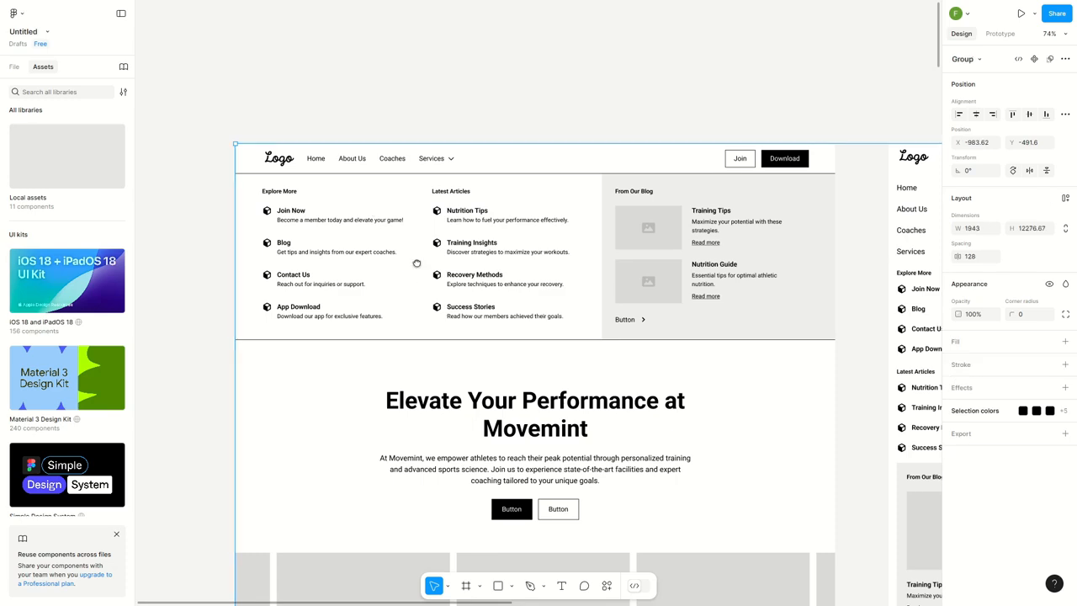
pyautogui.moveTo(416, 264); pyautogui.dragTo(404, 175)
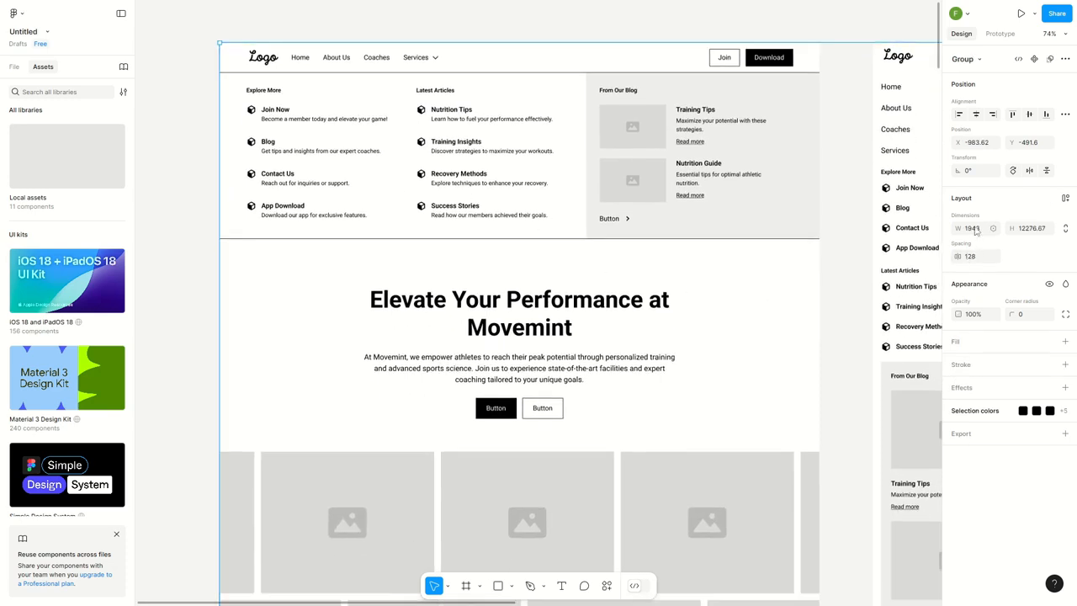
pyautogui.click(836, 282)
pyautogui.scroll(-5, 836, 281)
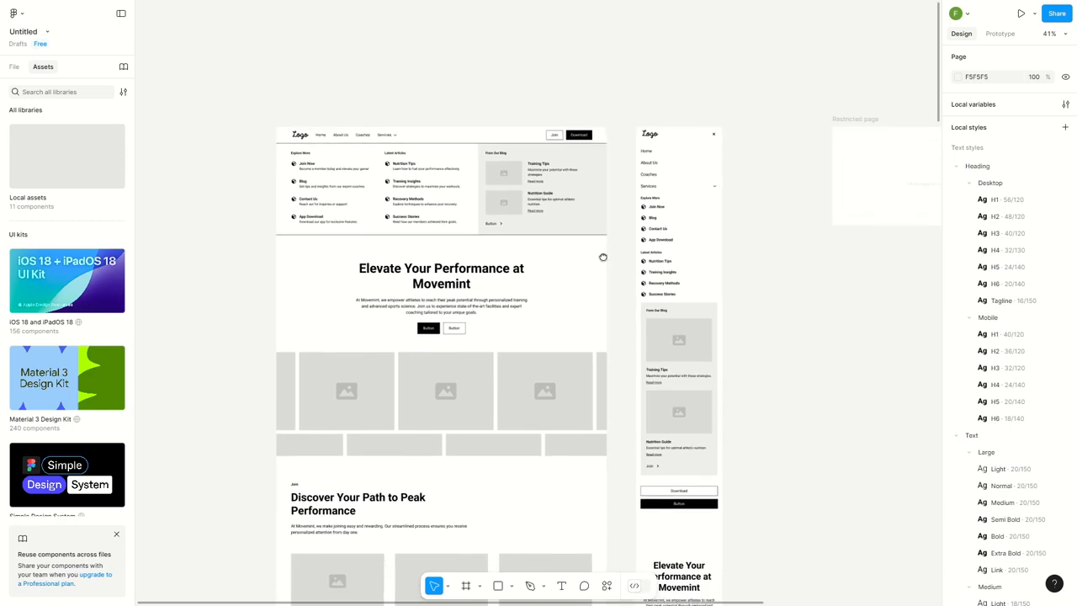
pyautogui.scroll(3, 603, 256)
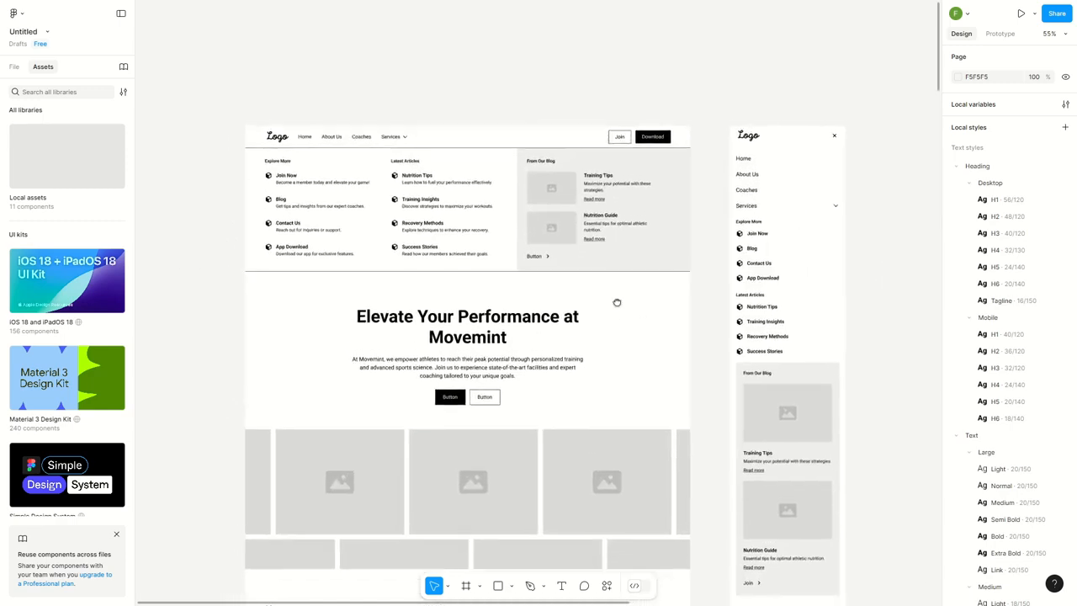
pyautogui.scroll(-1, 617, 302)
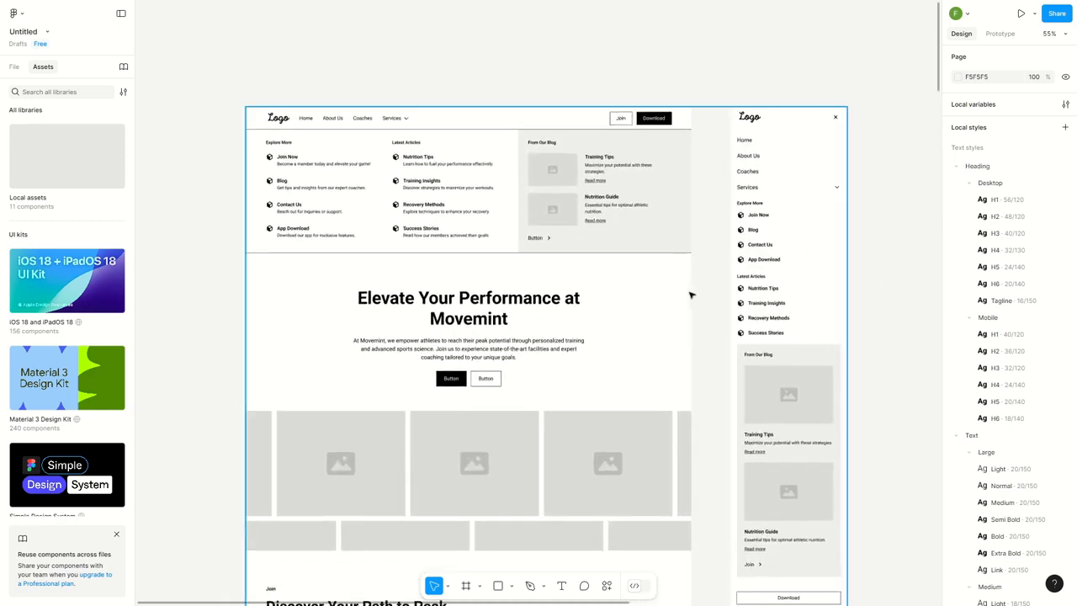